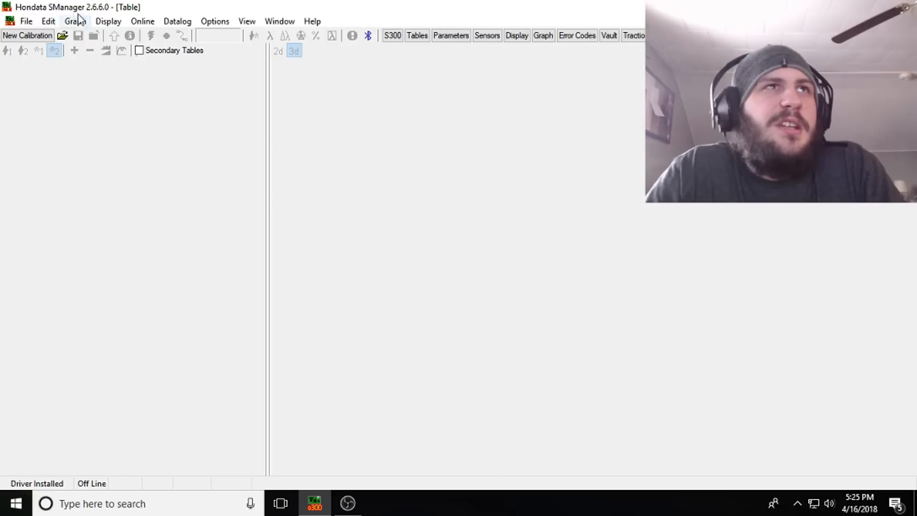
- Close Hondata SManager, launch it again from the desktop and maximize its window
left_click_drag(50, 7, 146, 92)
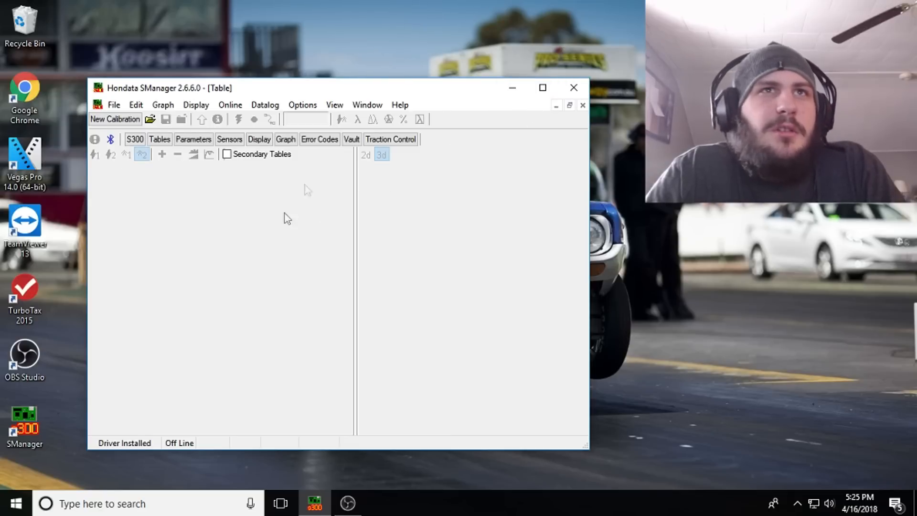
left_click(573, 87)
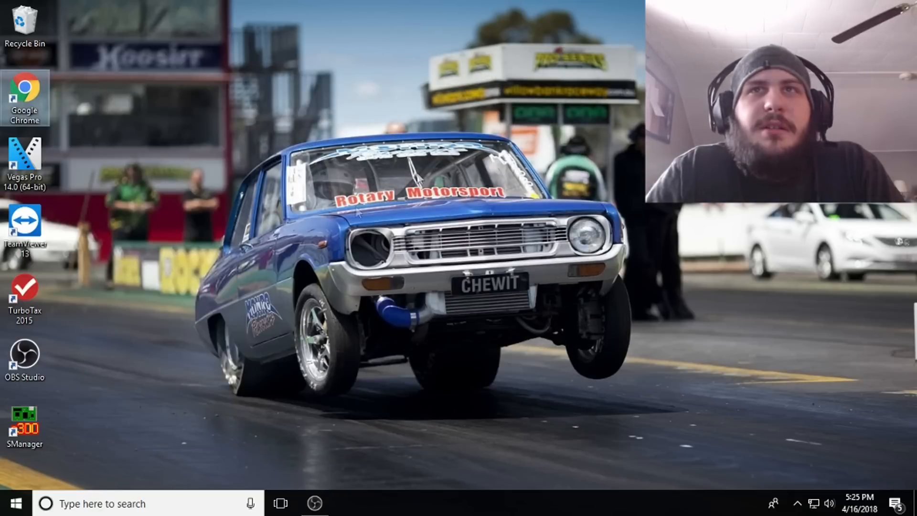
double_click(25, 429)
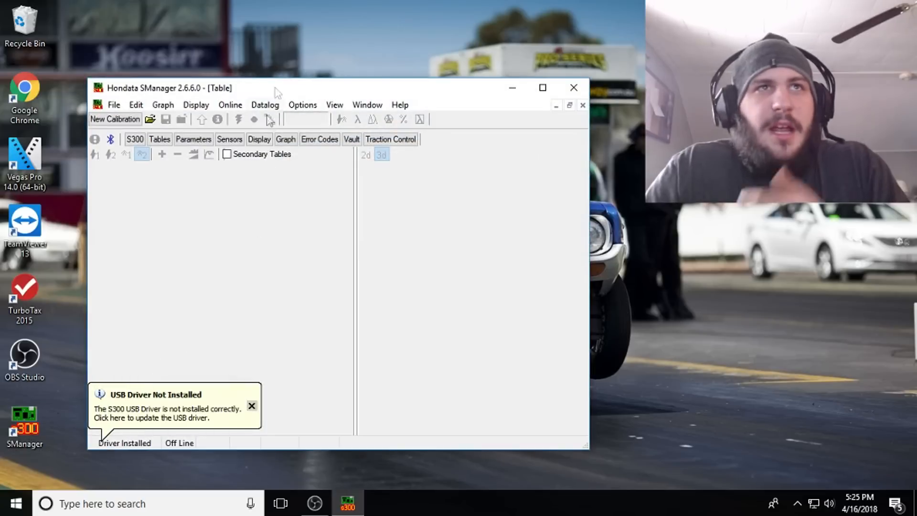
left_click(543, 87)
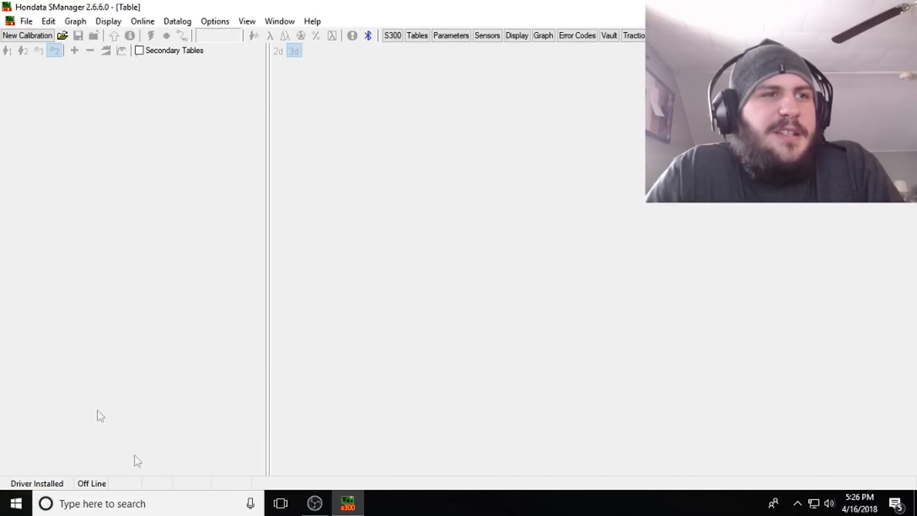
- Look at the Parameters and Sensors windows and return to the Tables window
left_click(449, 37)
left_click(487, 36)
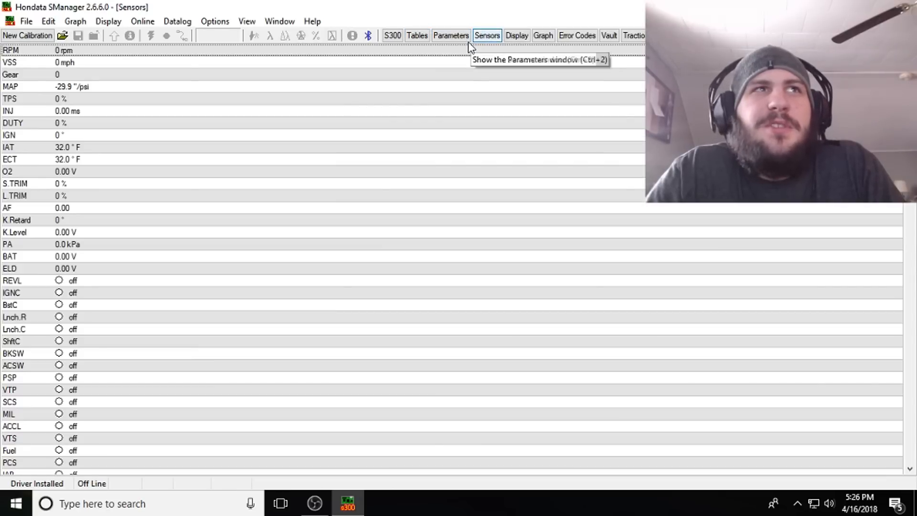
left_click(414, 36)
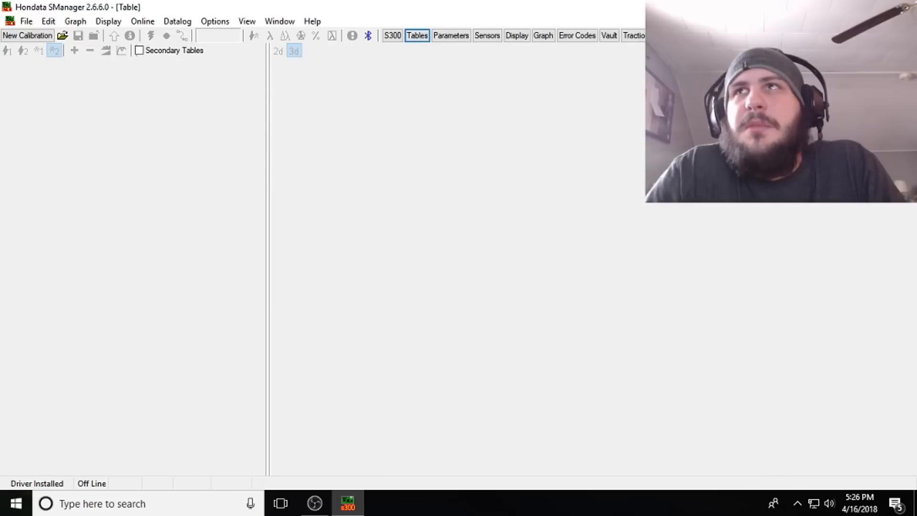
- Restore the inner windows to floating size, closing Parameters and Sensors and enlarging the Tables window over most of the workspace
left_click(896, 21)
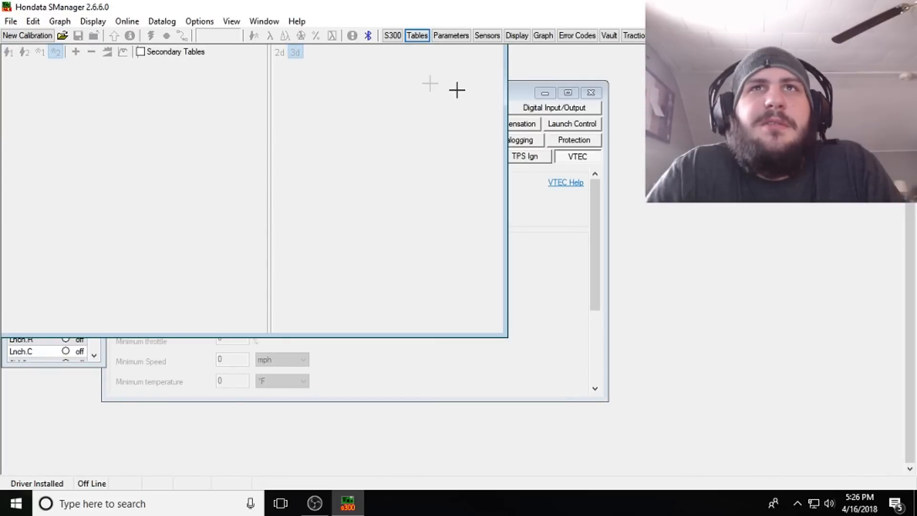
left_click(515, 101)
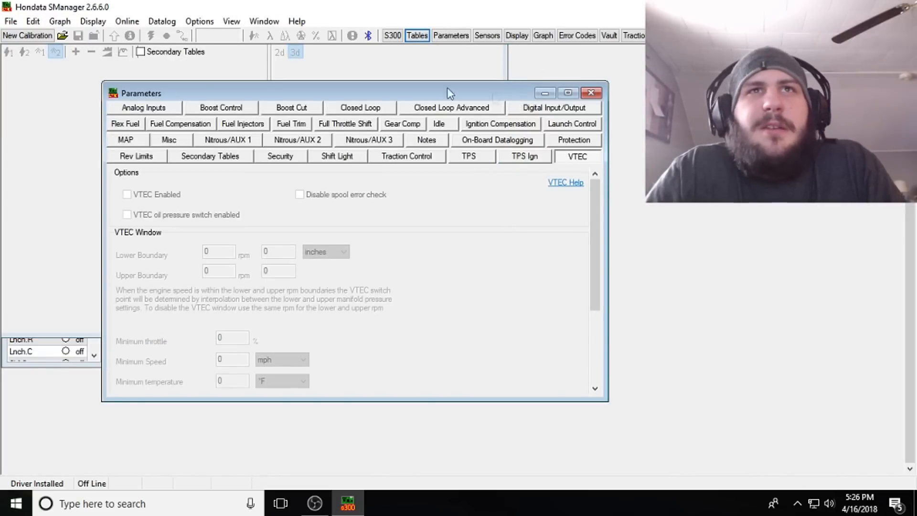
left_click(591, 93)
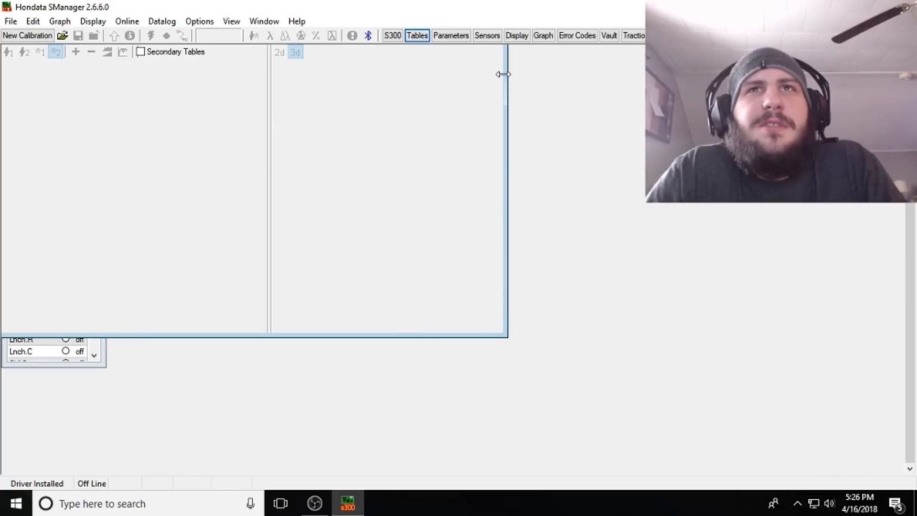
left_click(65, 360)
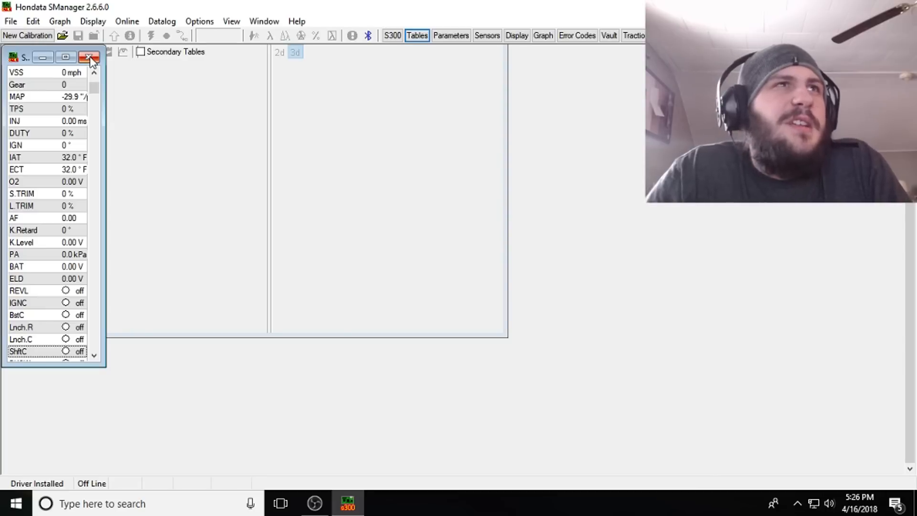
left_click_drag(105, 115, 223, 136)
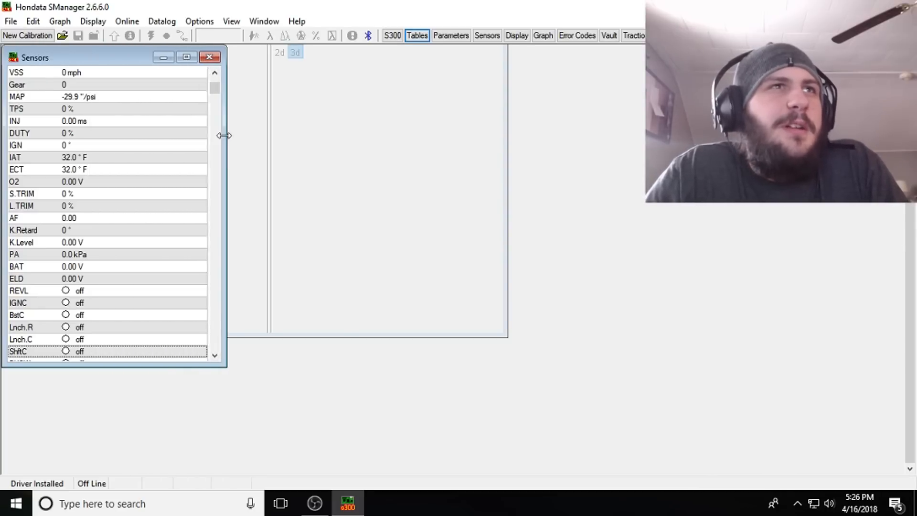
left_click(209, 58)
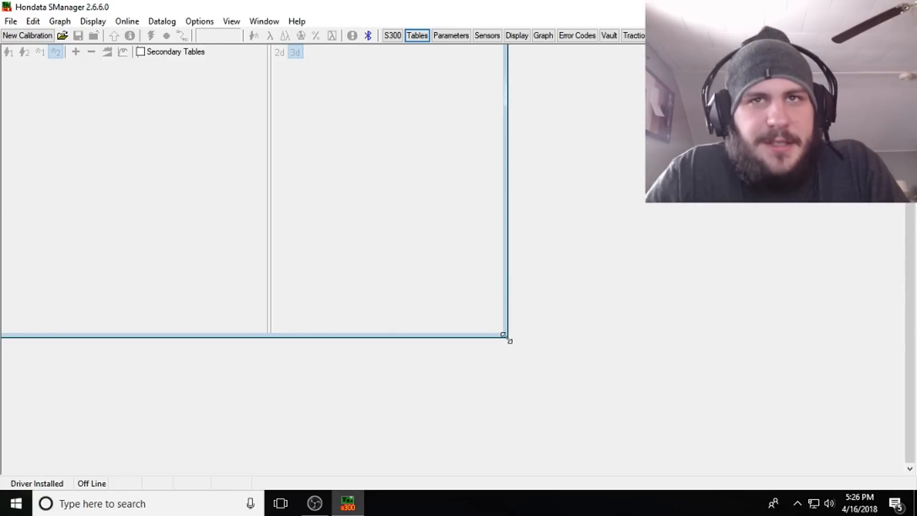
left_click_drag(507, 337, 718, 474)
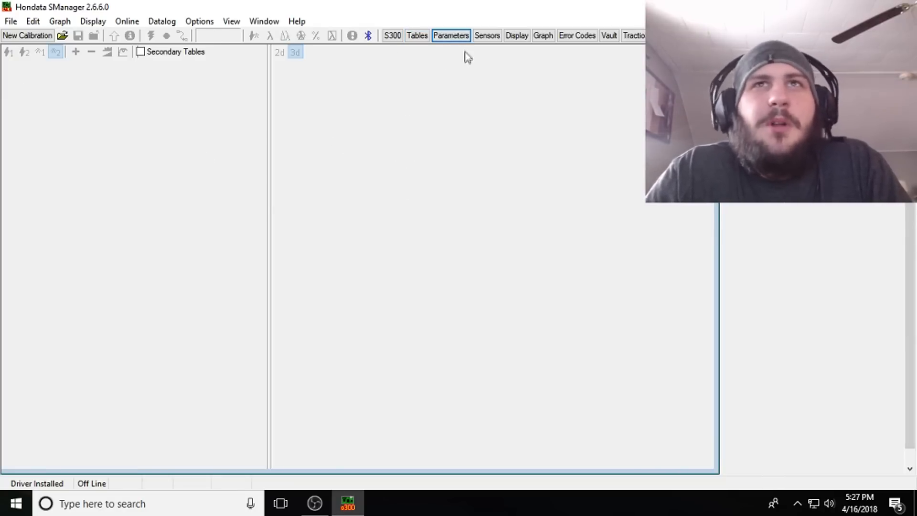
left_click(418, 36)
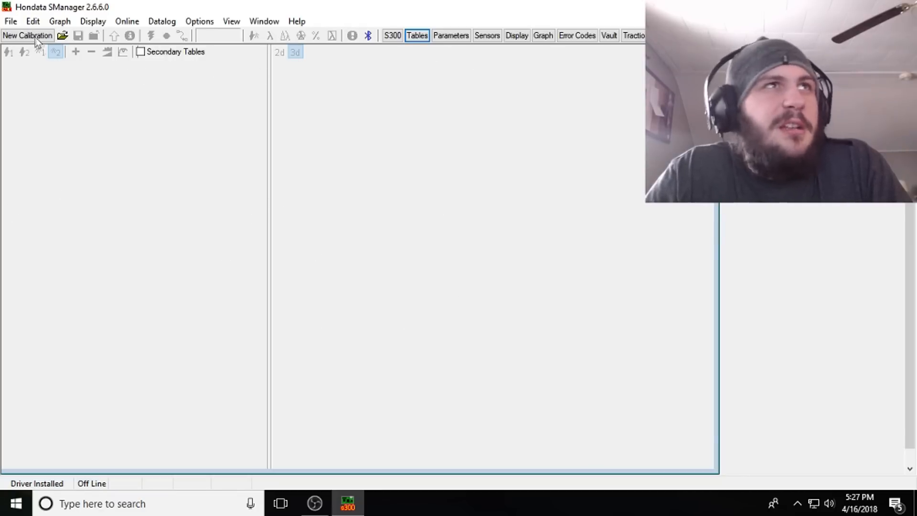
- Create a new calibration from itr-stock.skl, the 2001 ITR (stock everything) base map
left_click(11, 21)
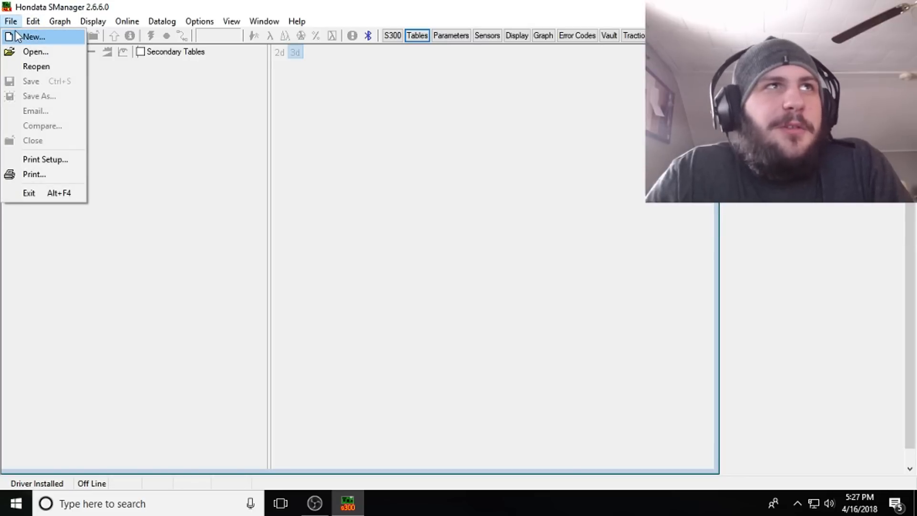
left_click(123, 150)
left_click(44, 40)
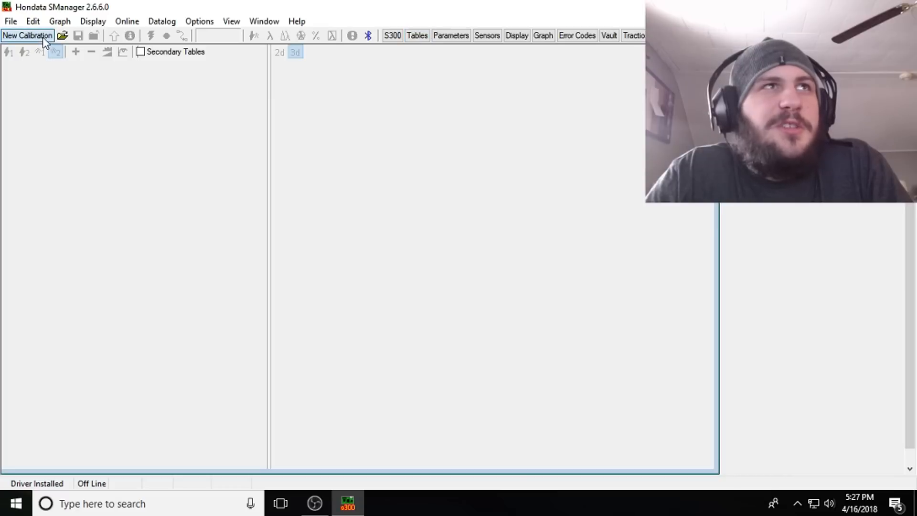
mouse_move(591, 167)
left_mouse_down()
mouse_move(595, 245)
mouse_move(588, 162)
left_mouse_up()
left_click(569, 172)
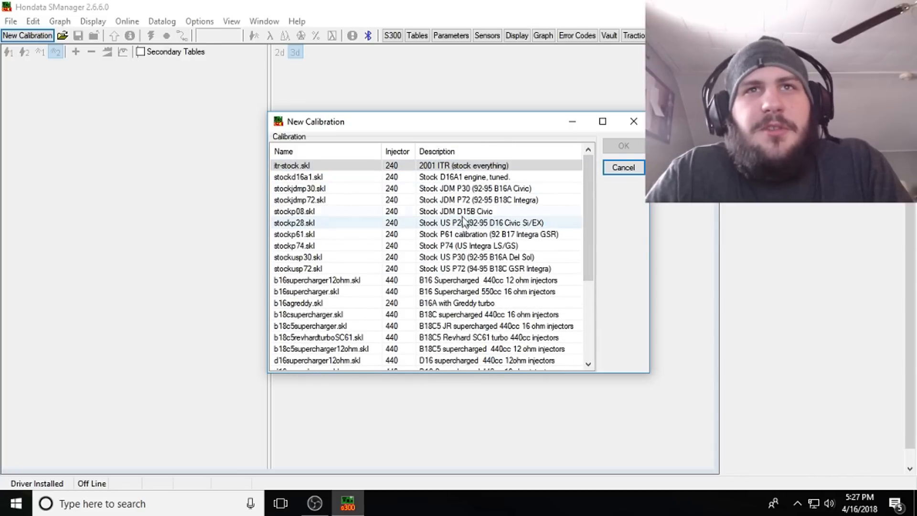
double_click(444, 168)
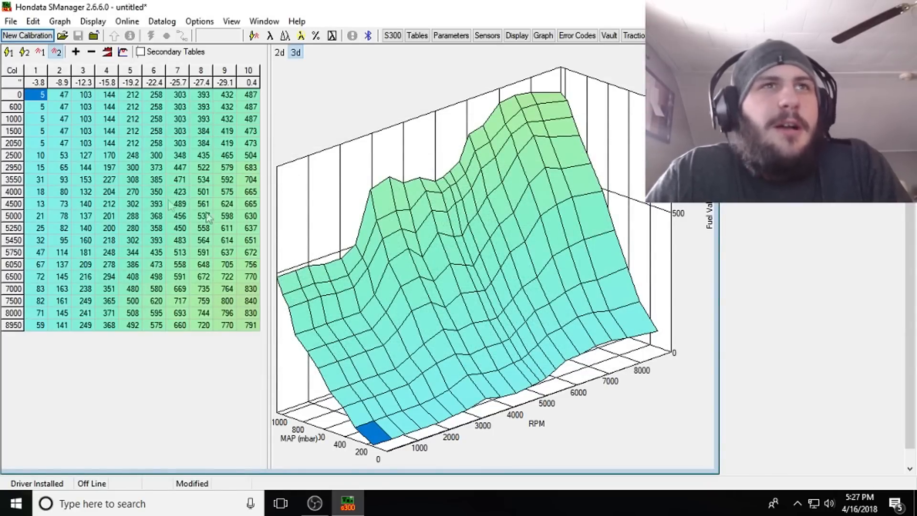
- Examine the fuel table by highlighting cell ranges on its 3D graph and on its 2D graph
left_click_drag(59, 131, 249, 253)
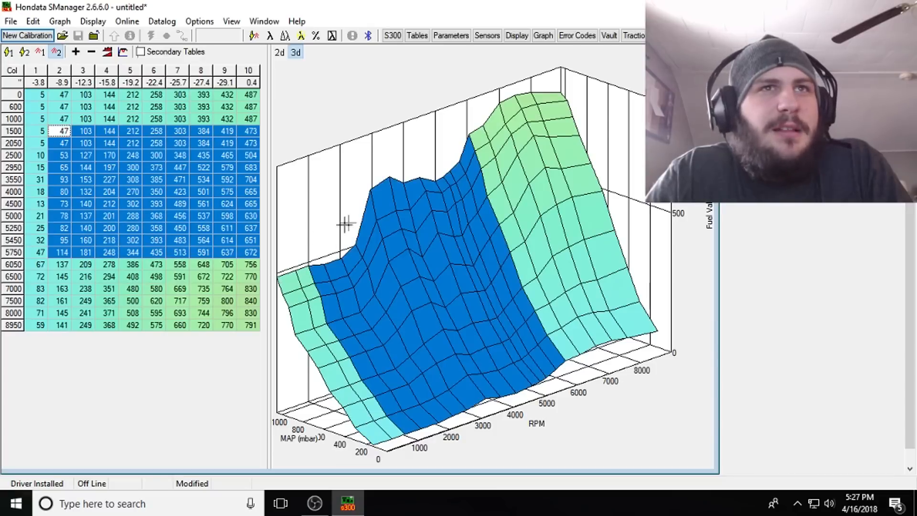
left_click(497, 185)
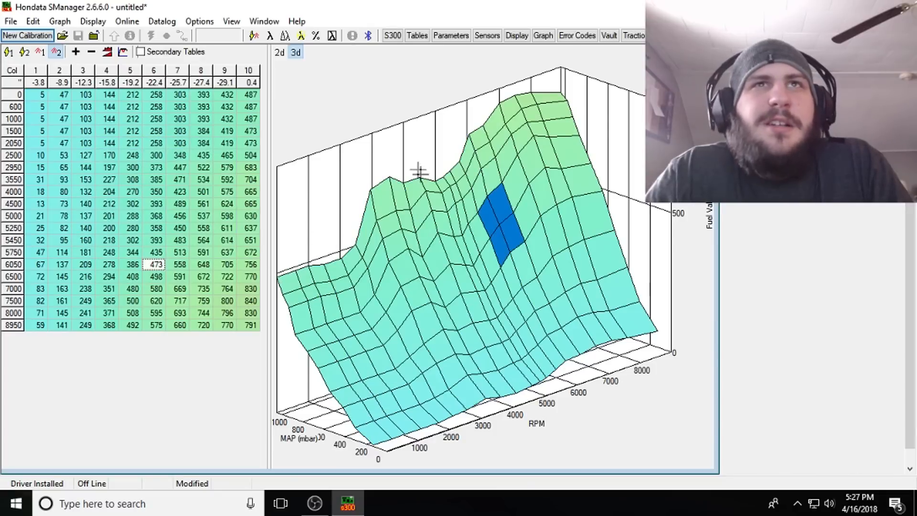
left_click(281, 53)
left_click_drag(340, 144, 631, 261)
left_click(479, 401)
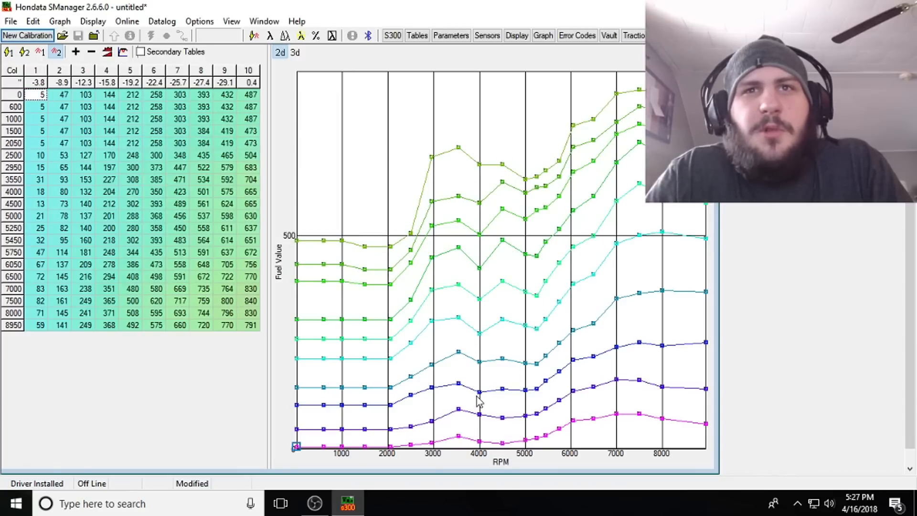
left_click_drag(71, 108, 142, 178)
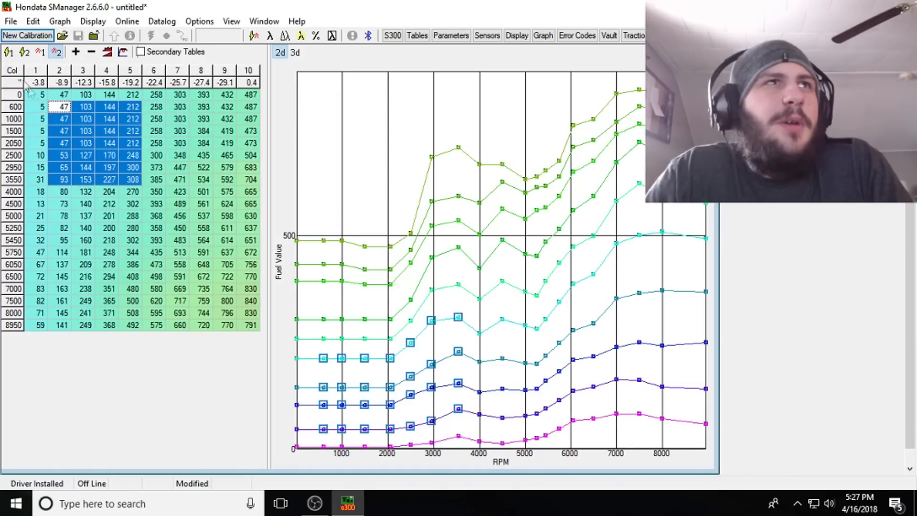
- Flip through the low and high speed ignition tables and the low and high speed fuel tables
left_click(8, 53)
left_click(25, 53)
left_click(40, 52)
left_click(56, 52)
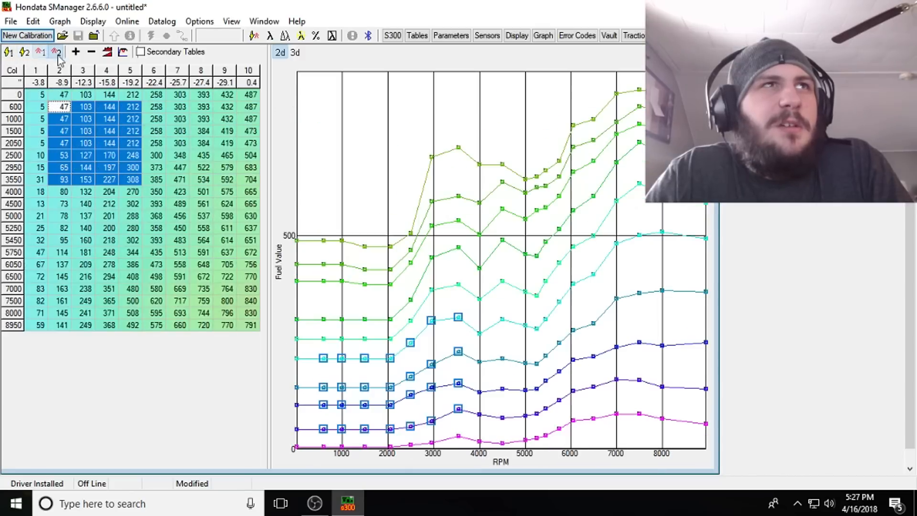
- Examine the low speed ignition table, highlighting blocks of advance values across its rpm rows and load columns
left_click(8, 52)
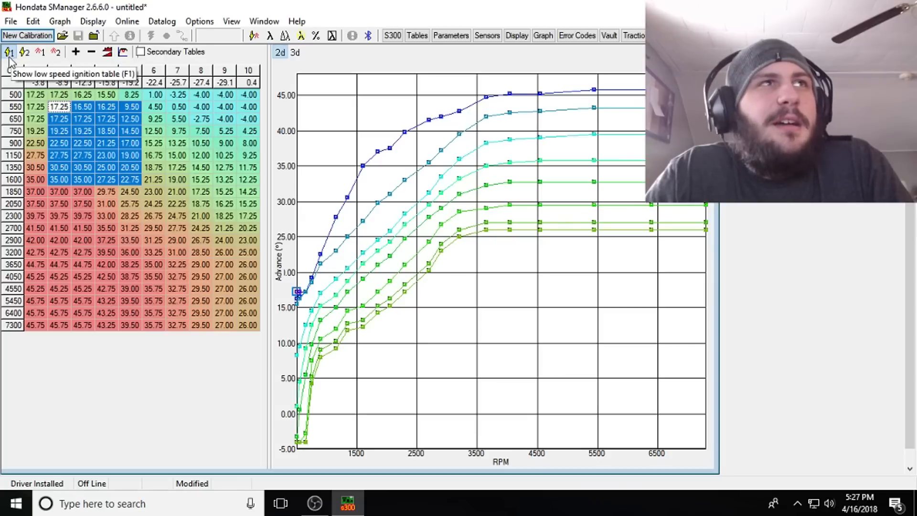
left_click(137, 265)
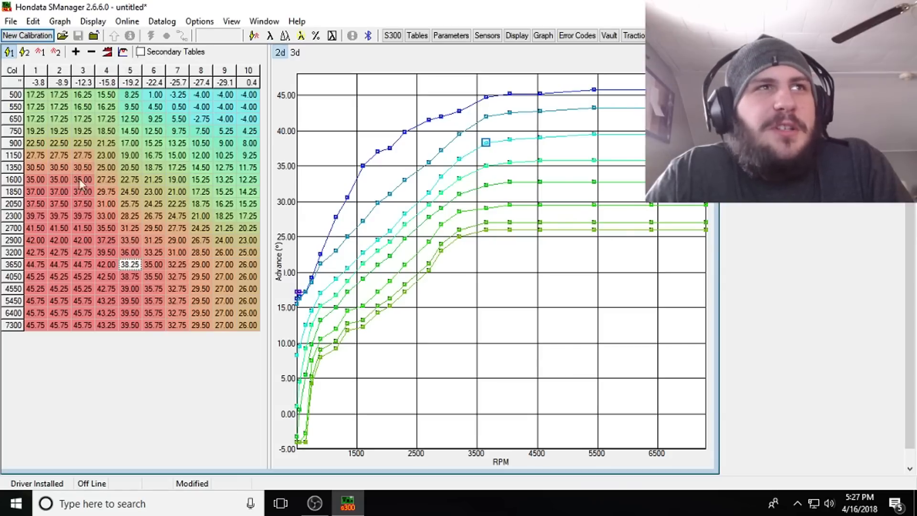
mouse_move(56, 152)
left_mouse_down()
mouse_move(138, 205)
mouse_move(253, 324)
left_mouse_up()
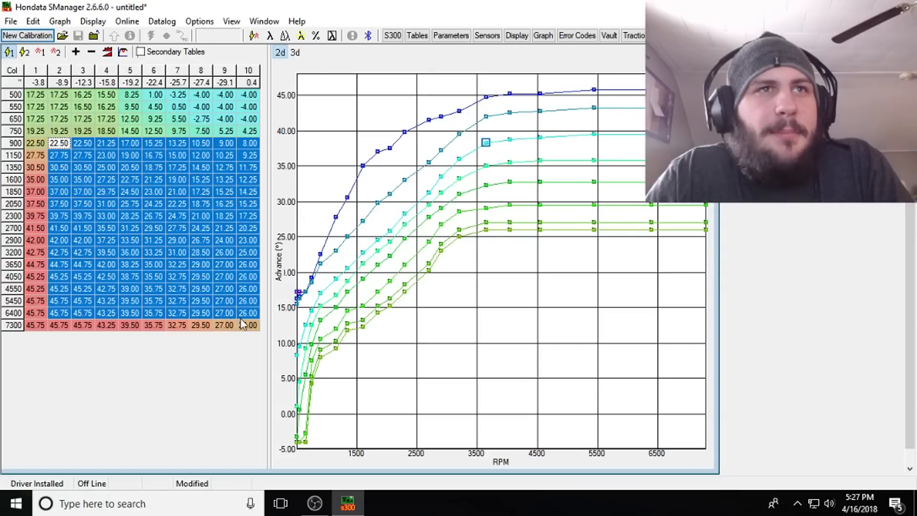
left_click(101, 206)
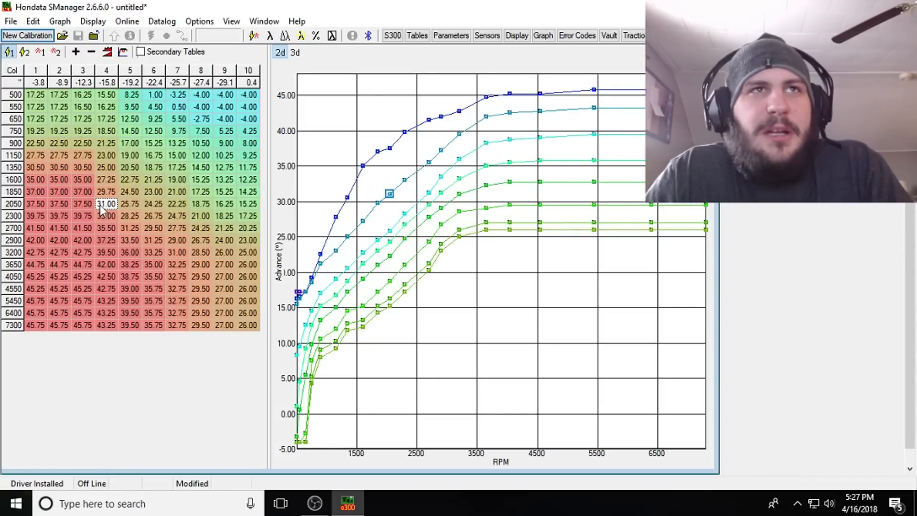
left_click_drag(59, 134, 236, 269)
left_click_drag(82, 155, 224, 252)
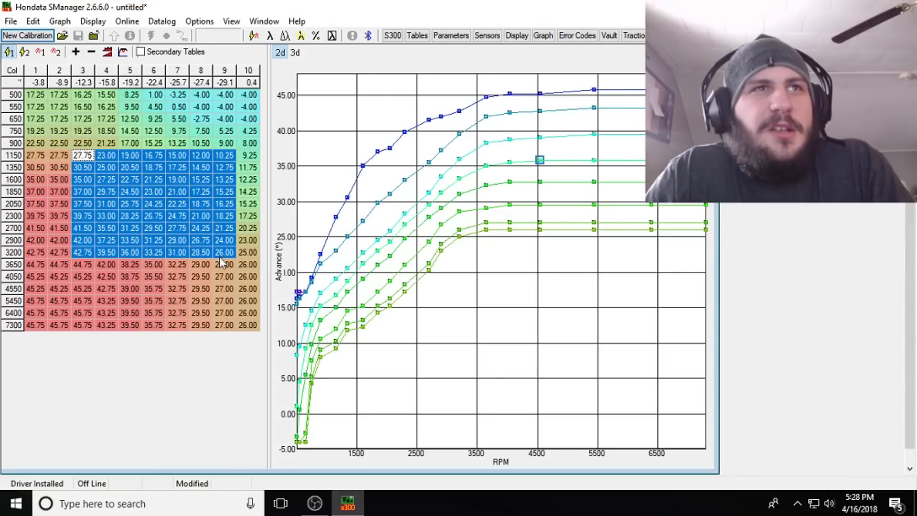
left_click(173, 302)
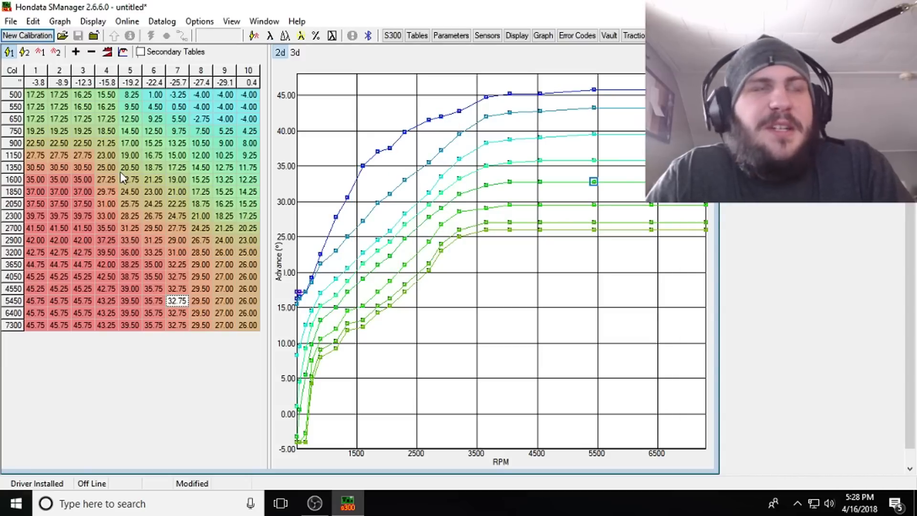
left_click_drag(36, 107, 225, 313)
left_click(245, 240)
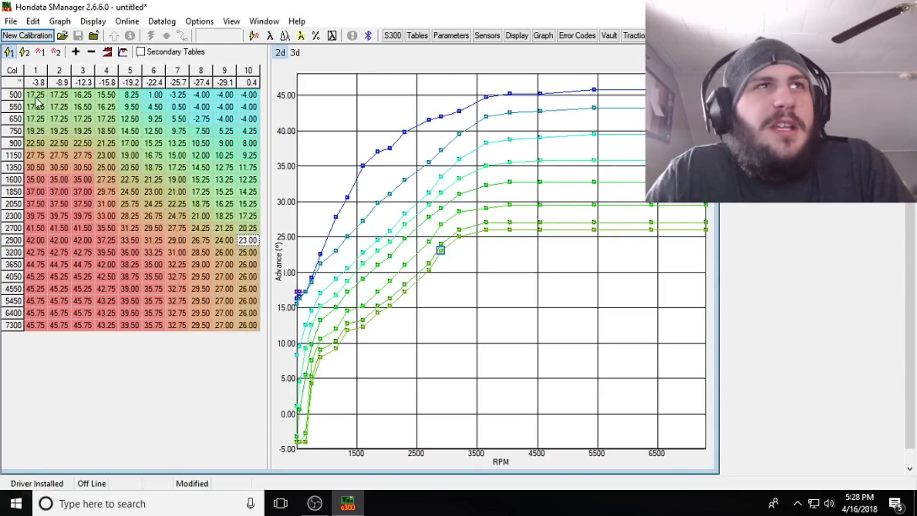
- Compare the high speed ignition table with the low speed one, highlighting its mid and high rpm cells
left_click(25, 53)
left_click_drag(35, 156, 219, 295)
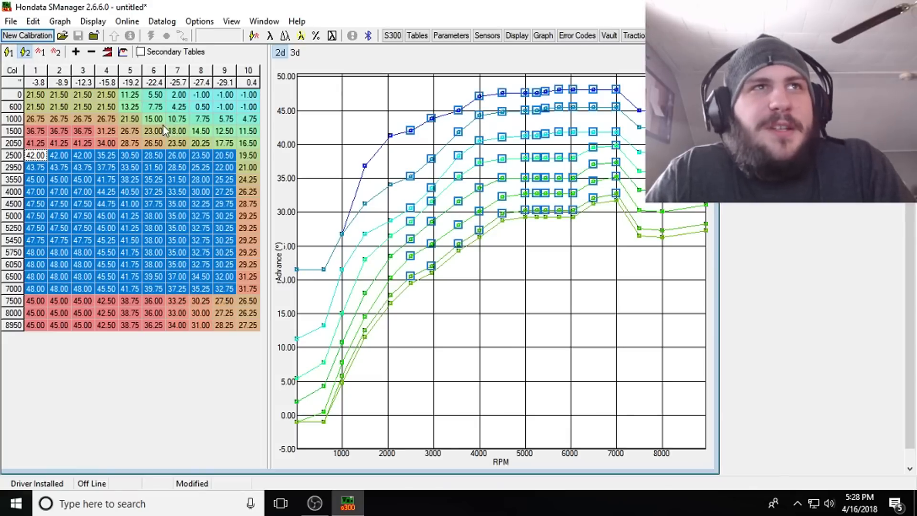
left_click(152, 133)
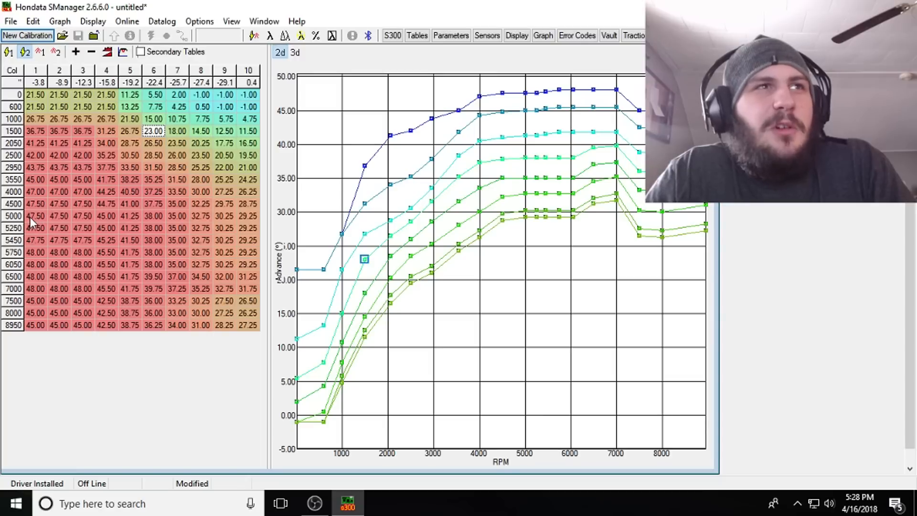
left_click(9, 53)
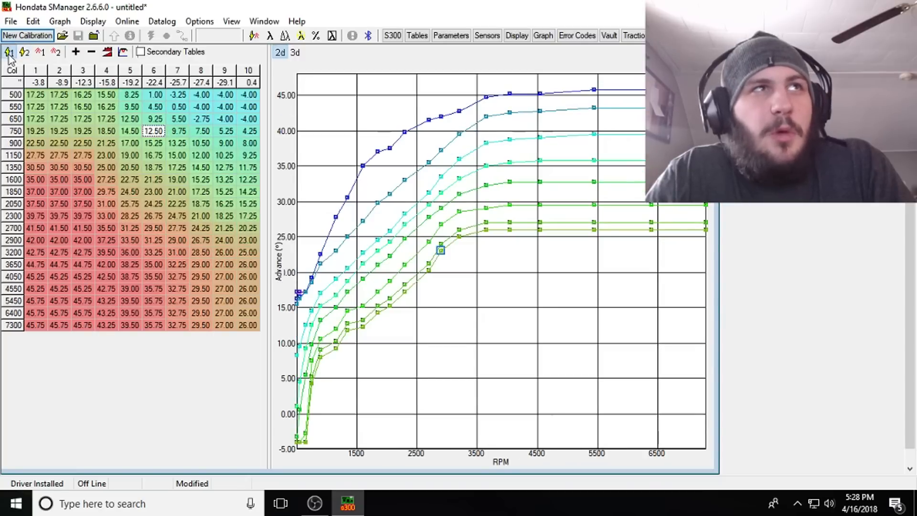
left_click(27, 54)
left_click_drag(36, 204, 248, 313)
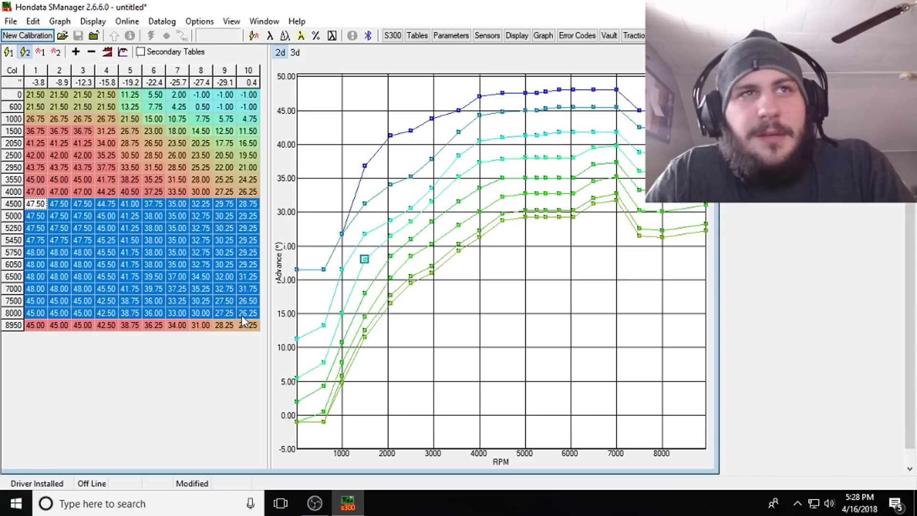
left_click(138, 164)
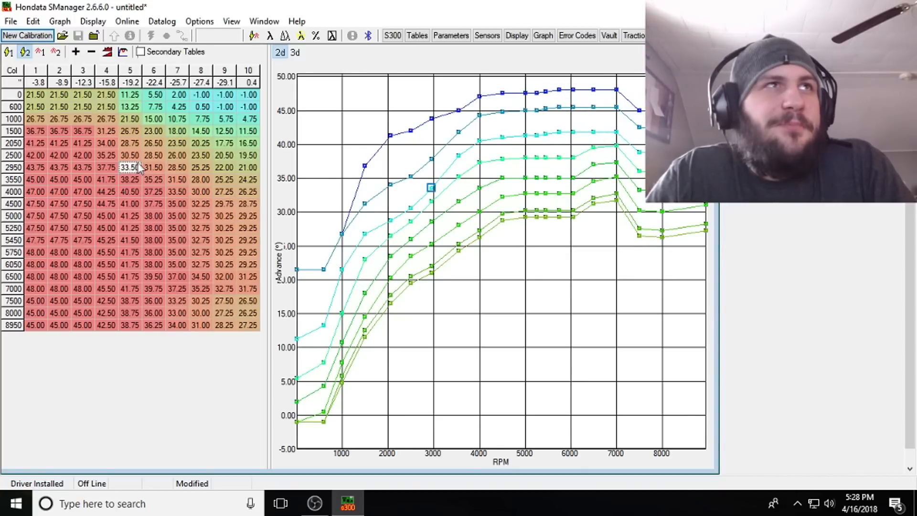
- Compare the low speed and high speed fuel tables, highlighting blocks of cells in each, and return to the low speed table
left_click(41, 52)
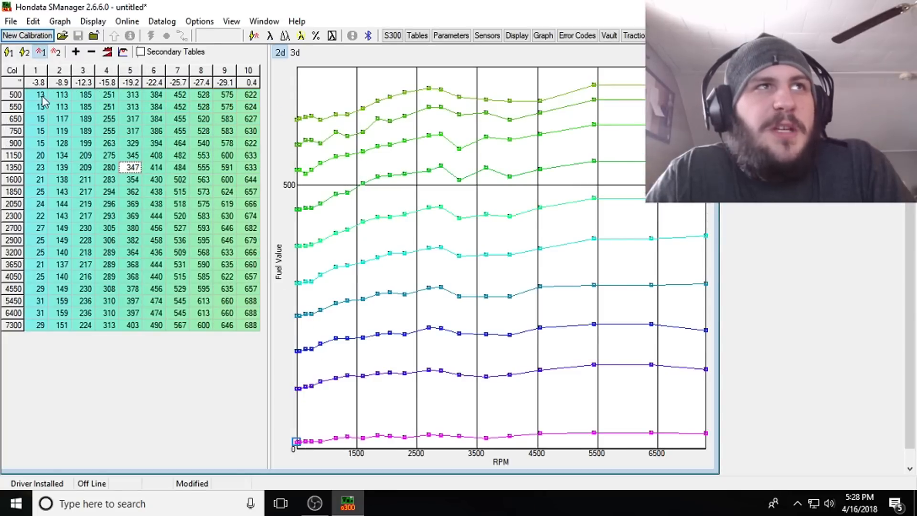
left_click_drag(40, 94, 251, 289)
left_click(227, 301)
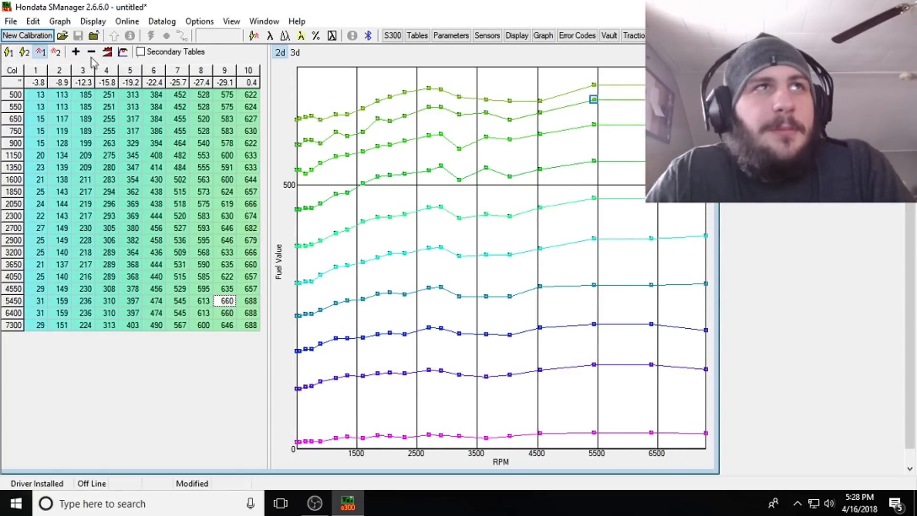
left_click(57, 53)
left_click_drag(76, 196, 191, 279)
left_click(200, 288)
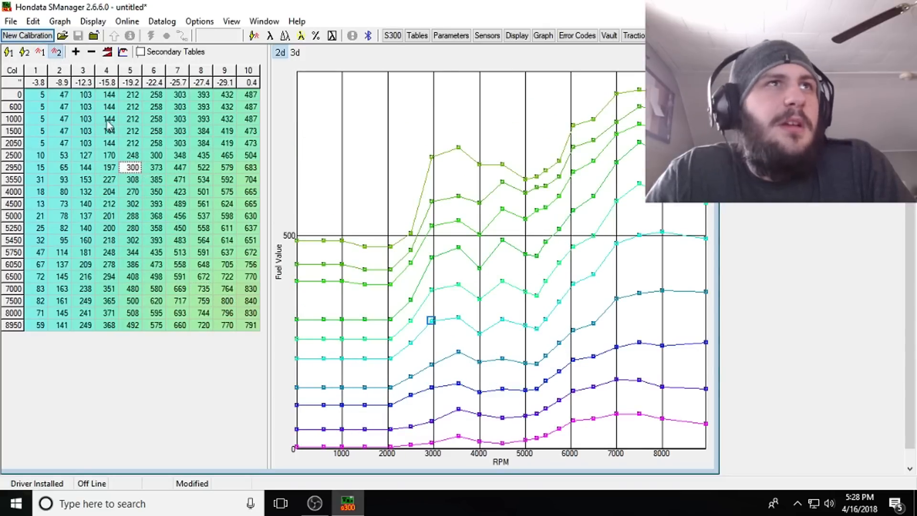
left_click(40, 52)
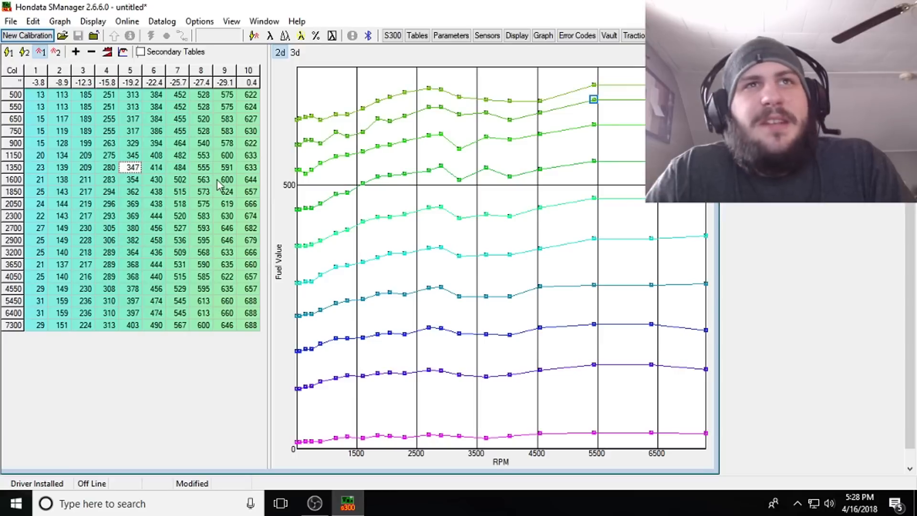
- Examine the low speed fuel table on its 3D graph, highlighting regions of the surface and single cells in the table
left_click(294, 53)
left_click(383, 221)
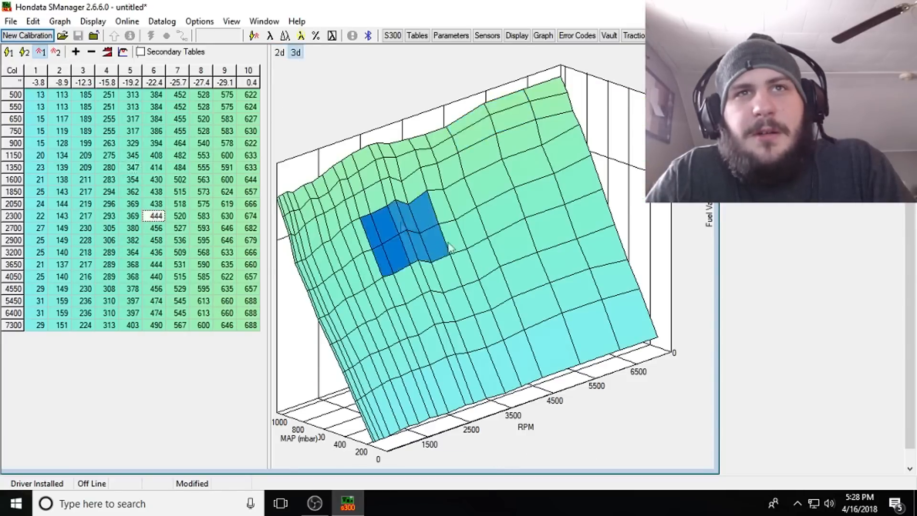
left_click_drag(404, 228, 577, 352)
left_click(341, 217)
left_click_drag(195, 142, 189, 140)
left_click(83, 143)
left_click_drag(232, 231, 231, 237)
left_click(83, 181)
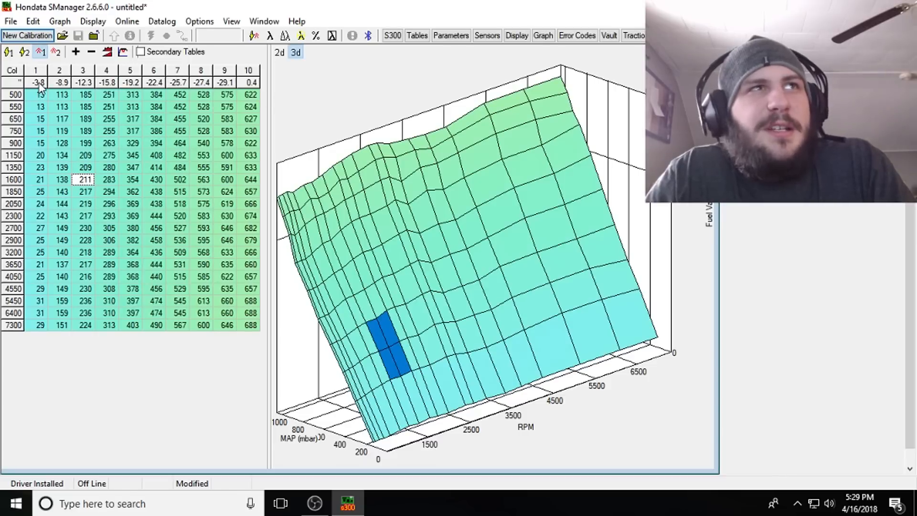
- Inspect individual load columns of the low speed fuel table, highlighting cells down columns 1, 2, 3 and 5
left_click_drag(42, 90, 38, 330)
left_click_drag(62, 94, 65, 228)
left_click_drag(85, 98, 98, 189)
left_click_drag(132, 95, 134, 156)
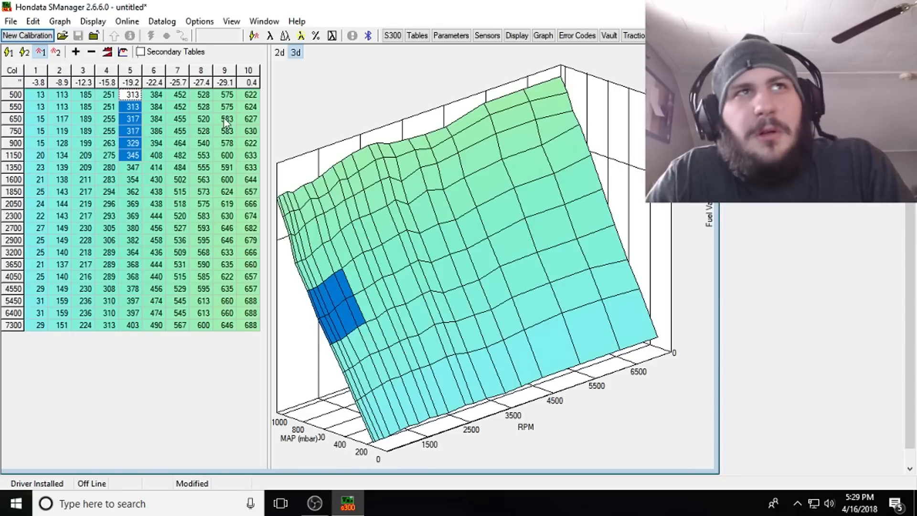
left_click(181, 131)
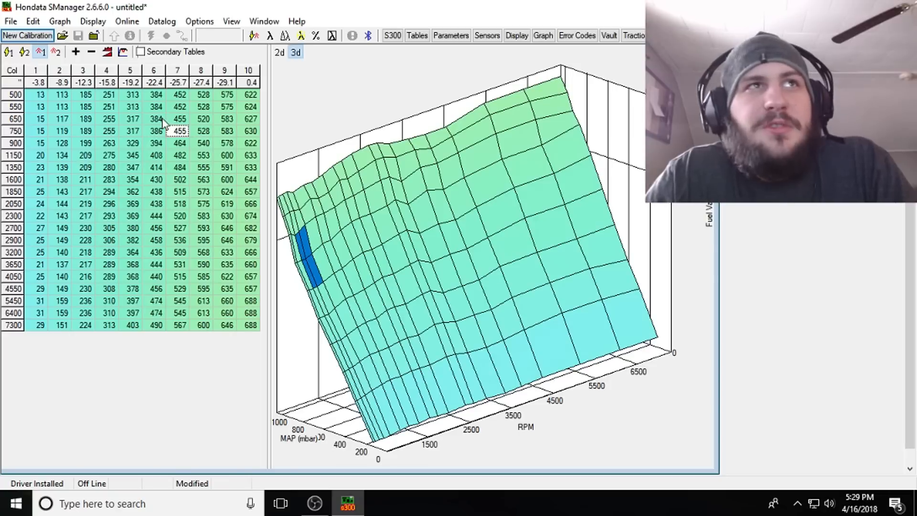
left_click(38, 94)
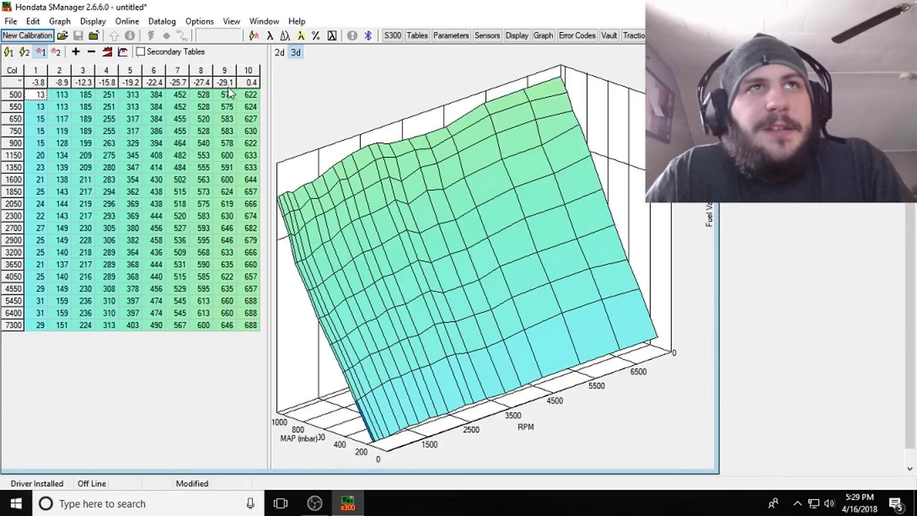
- Compare the low-load and high-load areas of the low speed fuel table by highlighting blocks across its rpm rows
left_click_drag(37, 105, 139, 265)
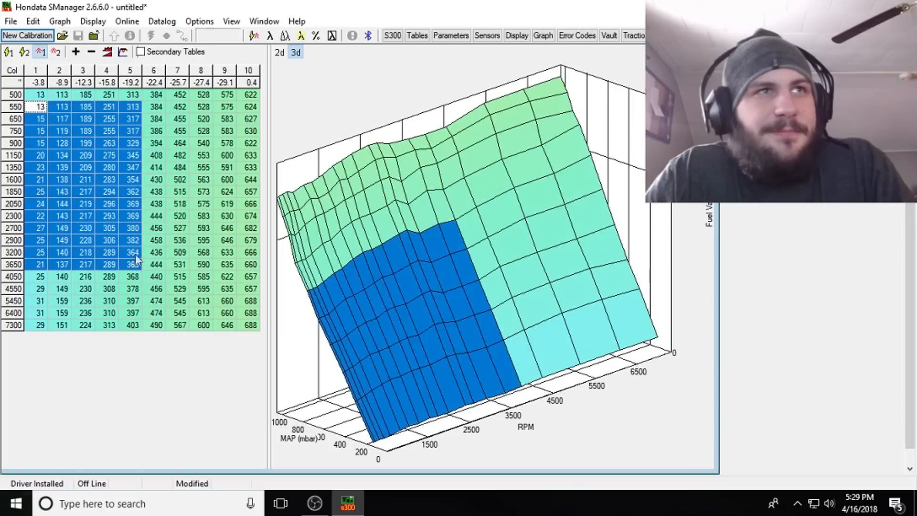
left_click(164, 240)
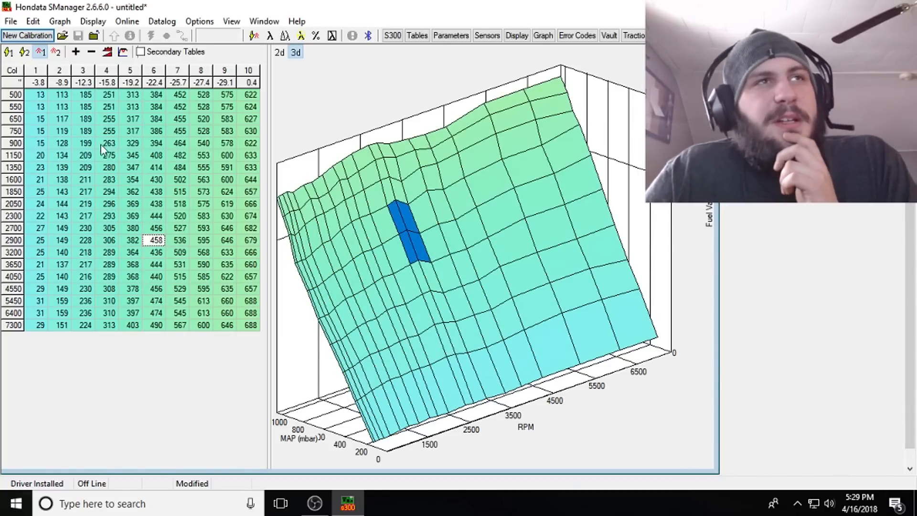
left_click_drag(42, 95, 95, 158)
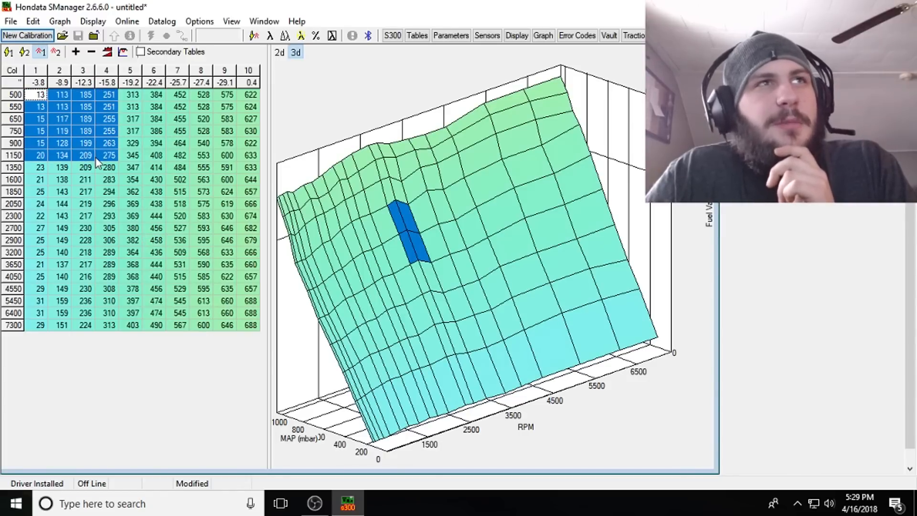
left_click(84, 193)
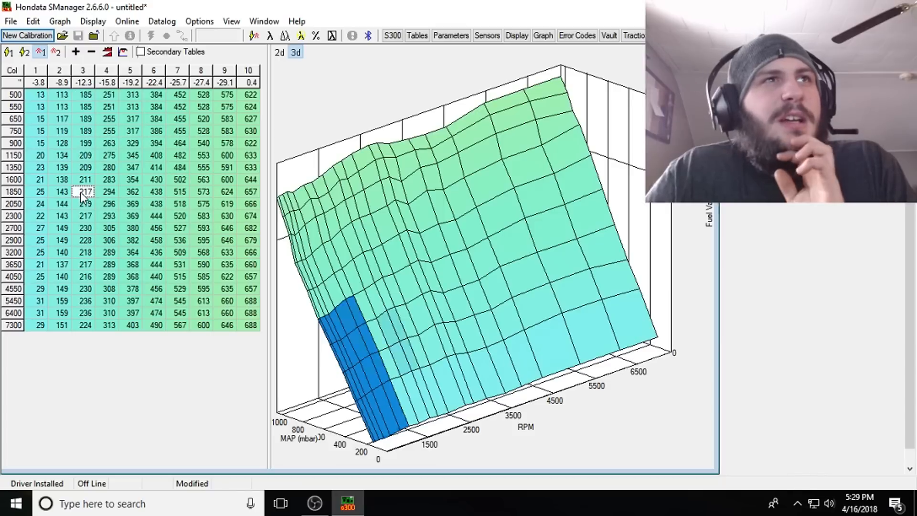
left_click_drag(161, 96, 251, 158)
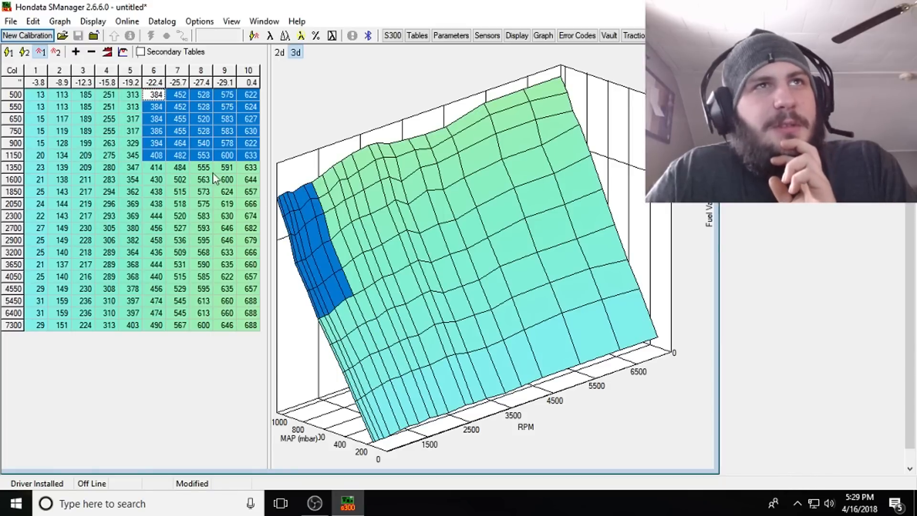
left_click(204, 120)
left_click_drag(206, 120, 257, 313)
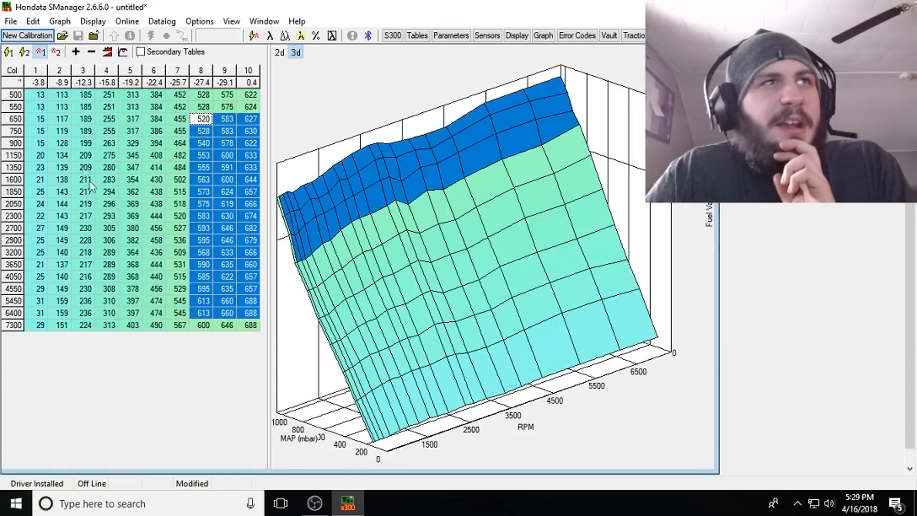
left_click_drag(40, 98, 133, 325)
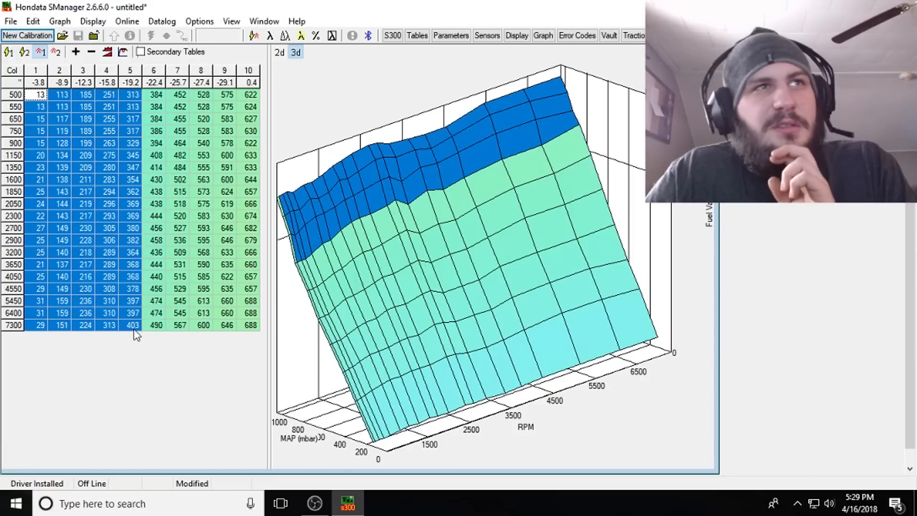
left_click(59, 216)
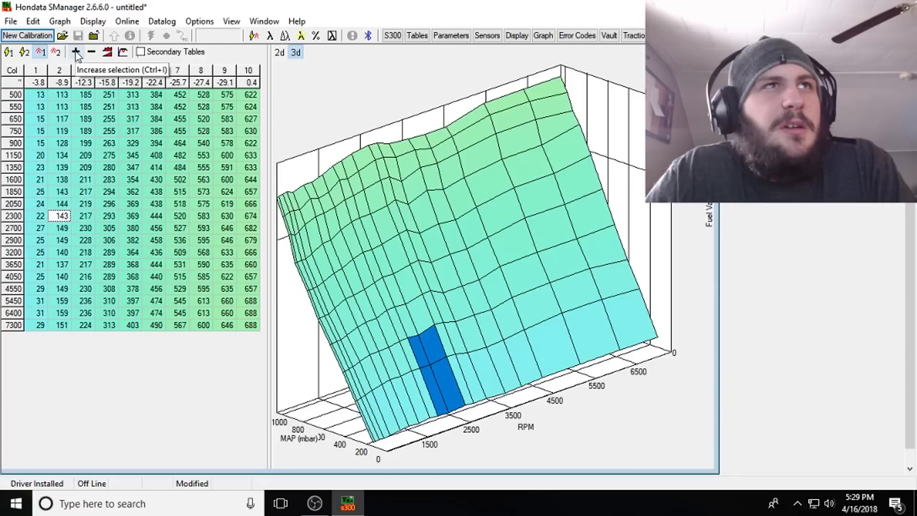
- View the Adjust Selected Values options for fuel columns 1 to 5 at 500–1150 rpm, cancel them, and highlight other fuel blocks
left_click_drag(45, 99, 123, 166)
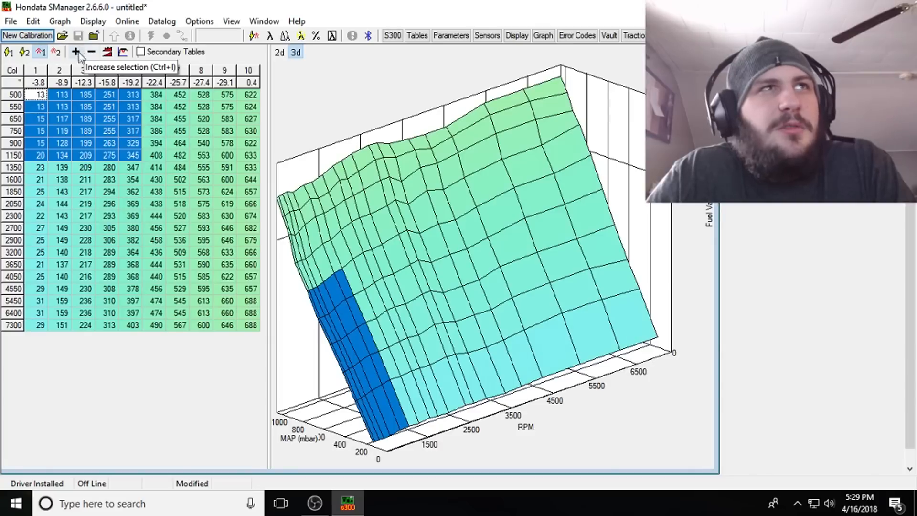
right_click(42, 83)
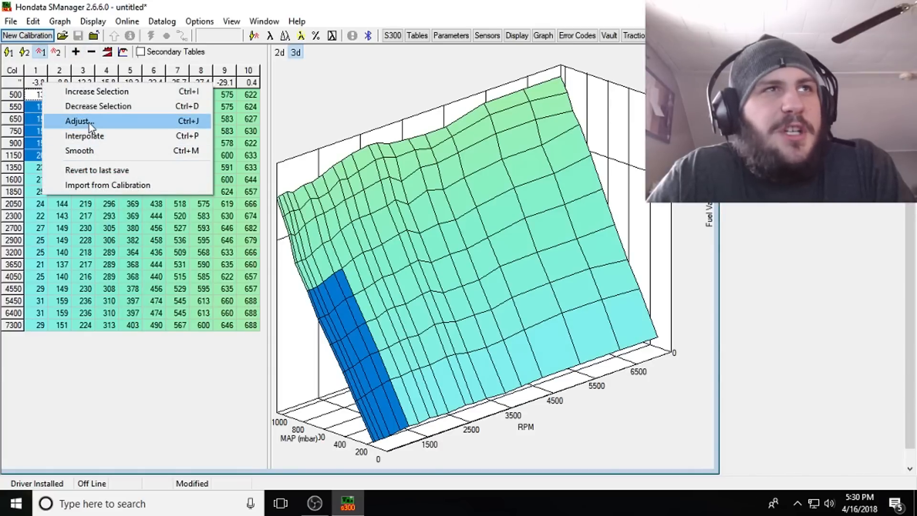
left_click(89, 122)
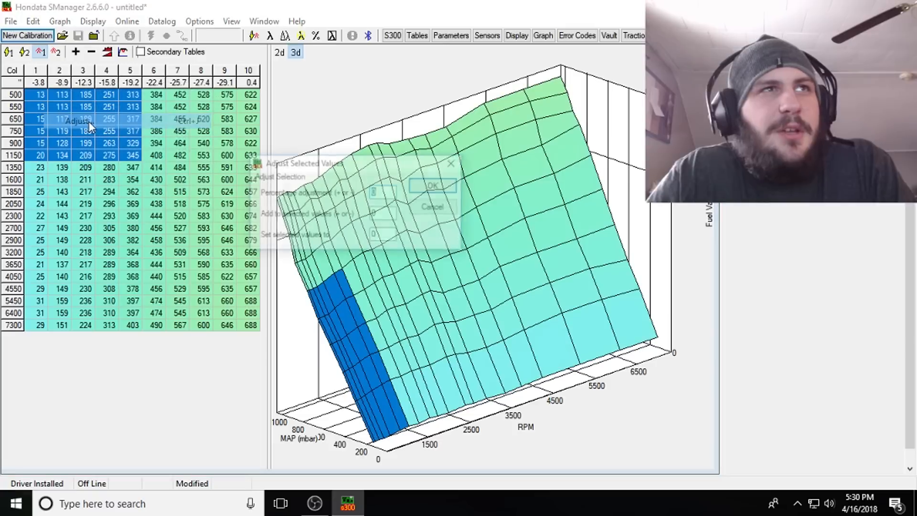
left_click(427, 212)
left_click_drag(85, 179, 210, 287)
left_click_drag(163, 122, 243, 231)
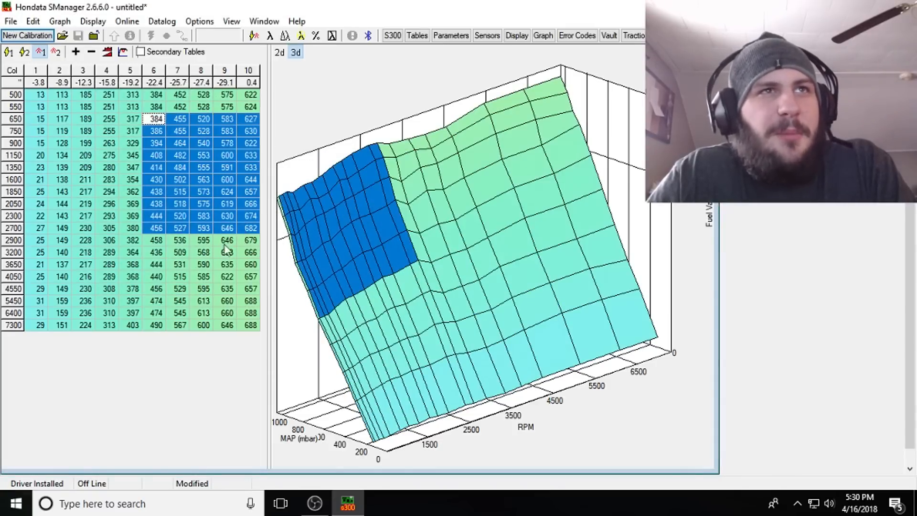
left_click(203, 276)
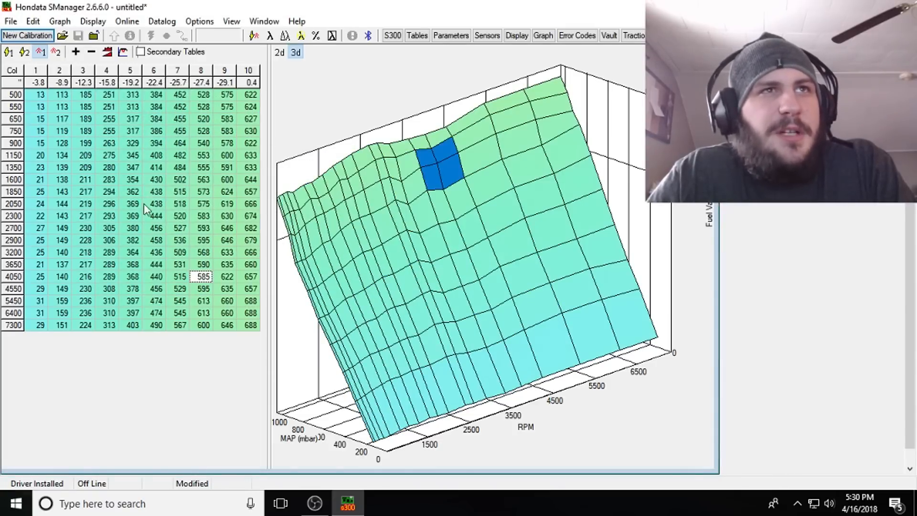
- View the editing commands available for high speed ignition columns 2 to 6 from 1500 to 5250 rpm, without applying any
left_click(24, 52)
left_click_drag(59, 131, 153, 228)
right_click(100, 135)
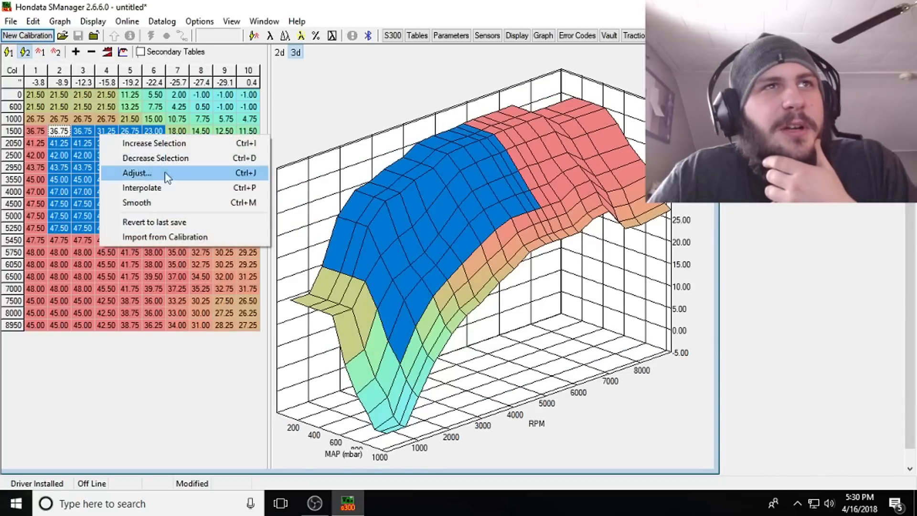
left_click(153, 106)
- Show the normal tables and highlight mid-range cells of the low speed fuel table
left_click(254, 37)
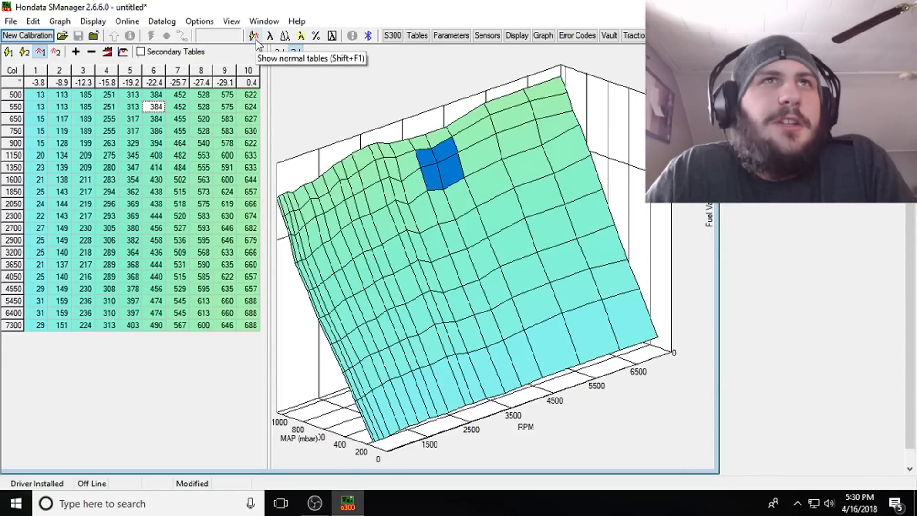
left_click_drag(109, 107, 227, 230)
left_click(128, 251)
left_click_drag(110, 239, 111, 229)
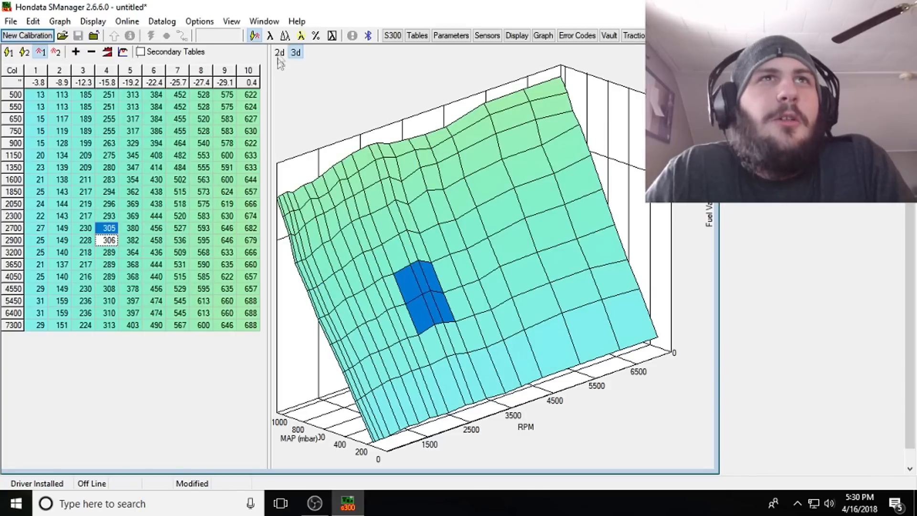
- Show the lambda table and examine its rpm and load layout by highlighting blocks of its empty cells
left_click(271, 36)
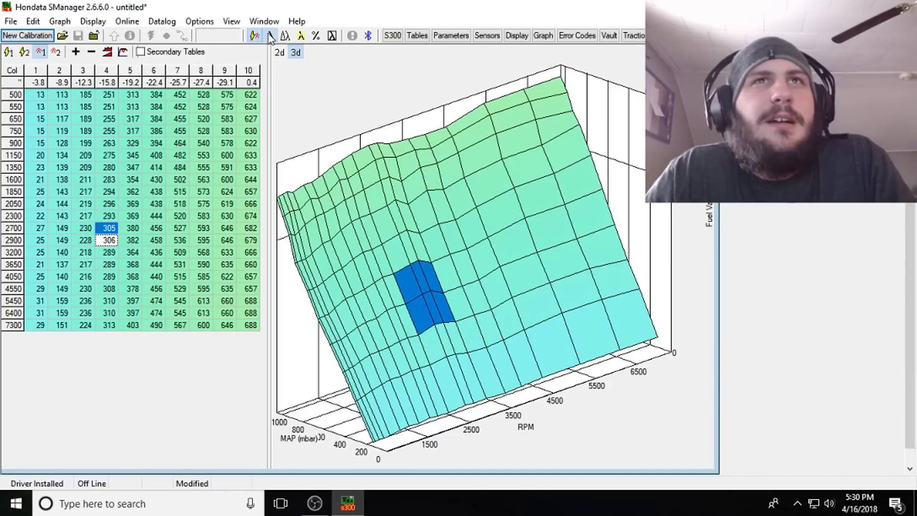
left_click_drag(36, 107, 191, 292)
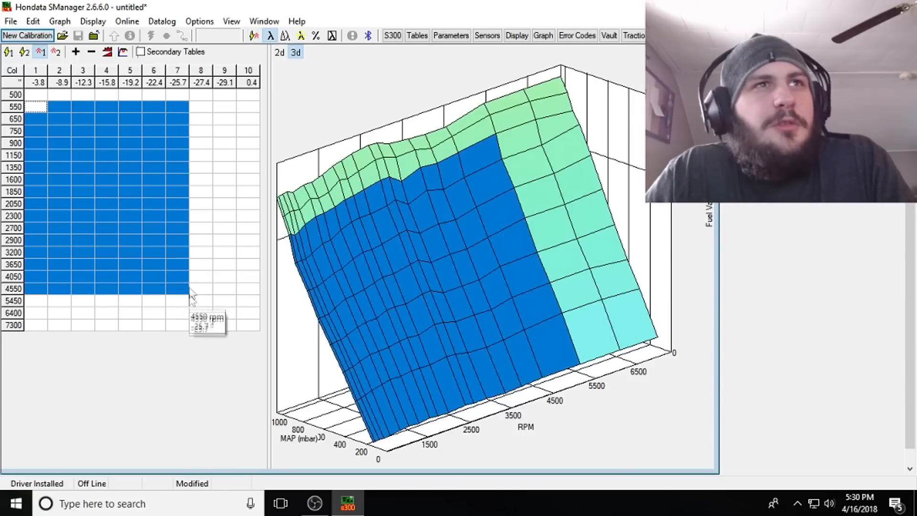
left_click(204, 143)
left_click_drag(53, 113, 106, 143)
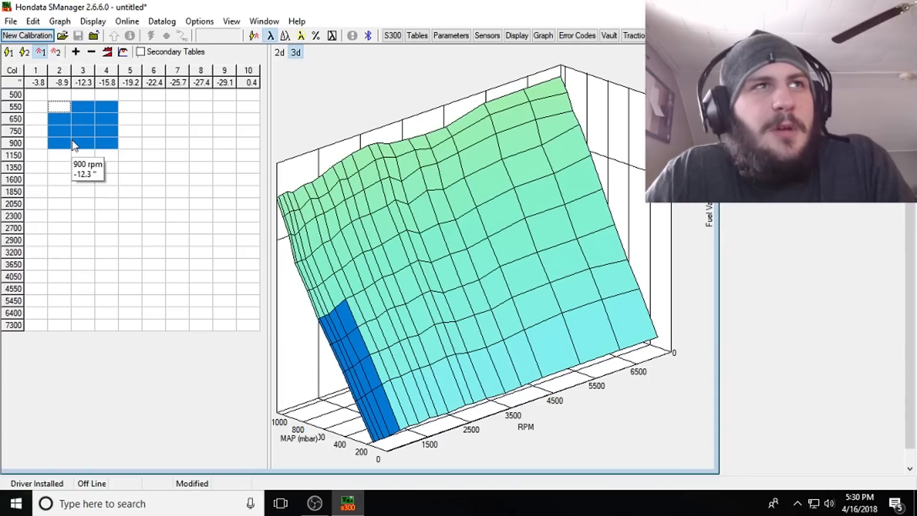
left_click_drag(36, 134, 206, 315)
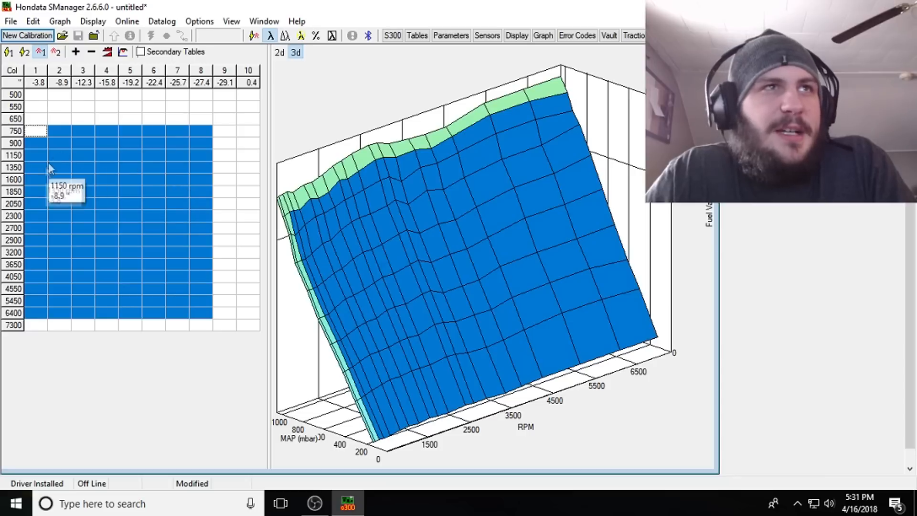
left_click(131, 107)
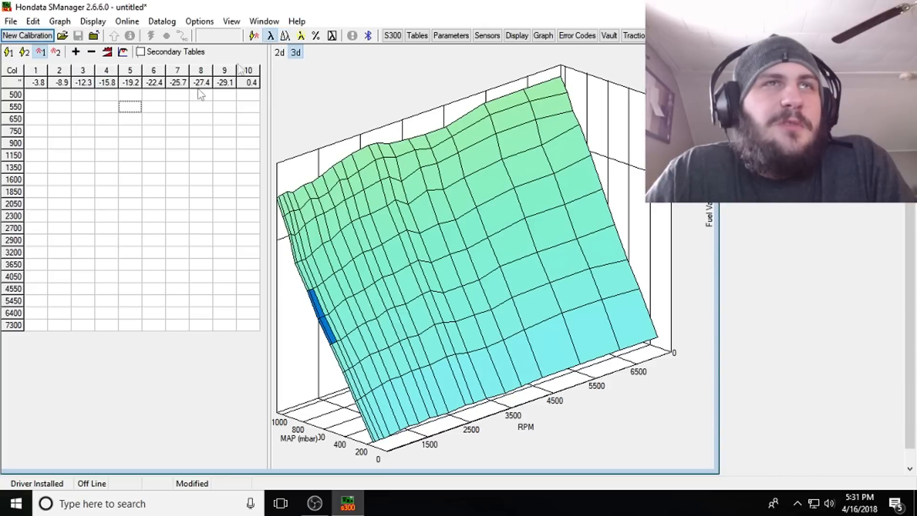
left_click_drag(35, 155, 231, 290)
left_click(130, 131)
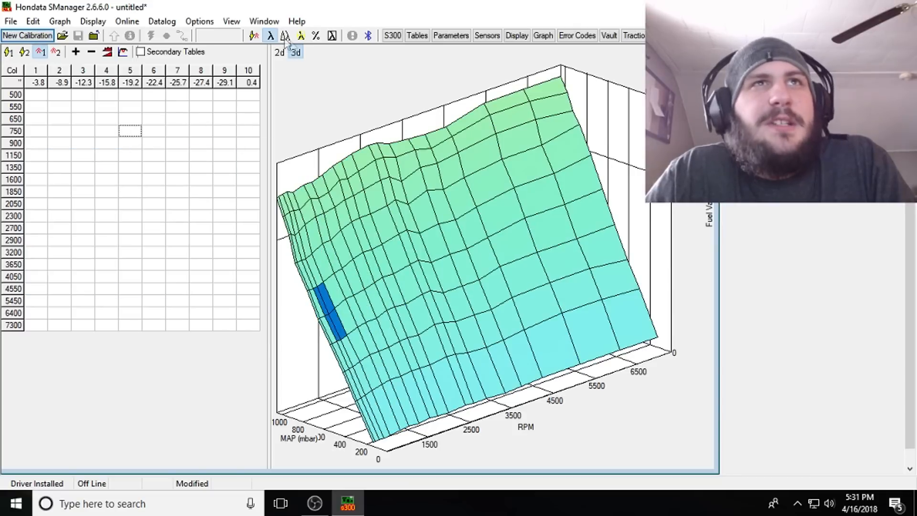
- Compare the lambda comparison table with the target lambda table, highlighting the target values in columns 1 to 6
left_click_drag(60, 131, 210, 278)
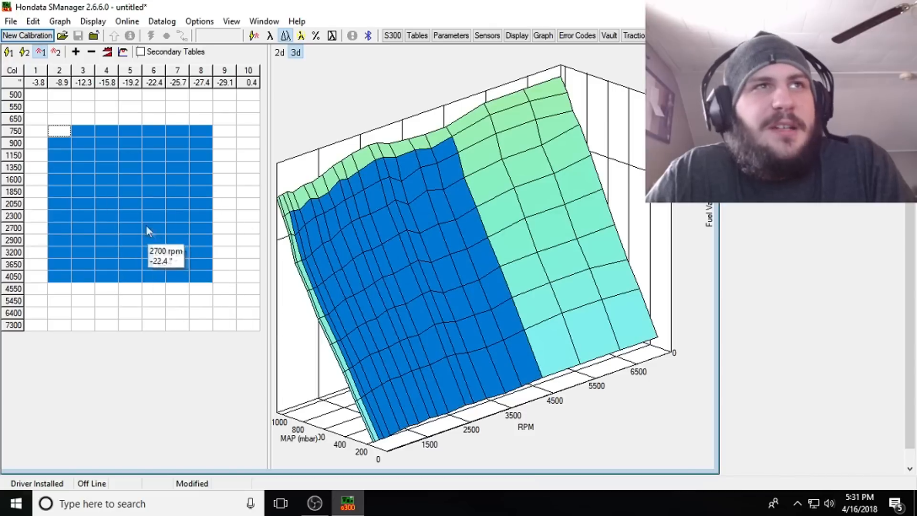
left_click(301, 36)
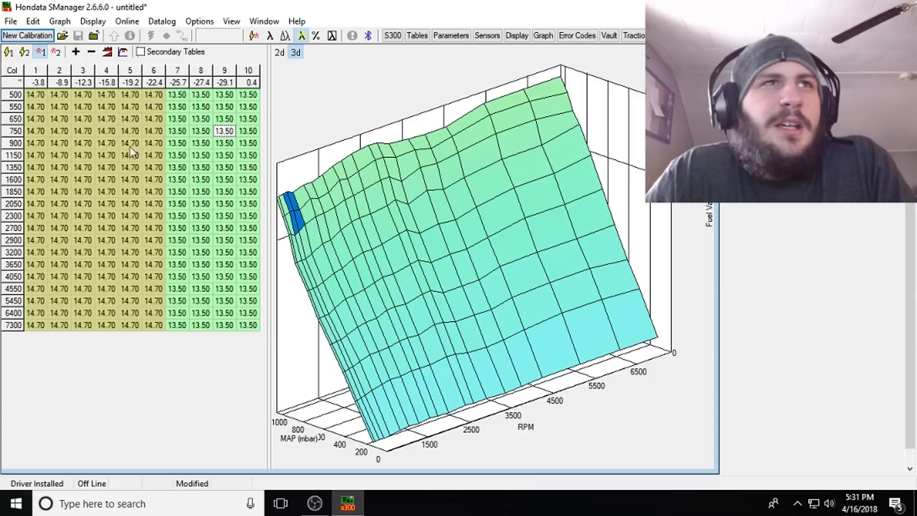
left_click_drag(37, 96, 145, 312)
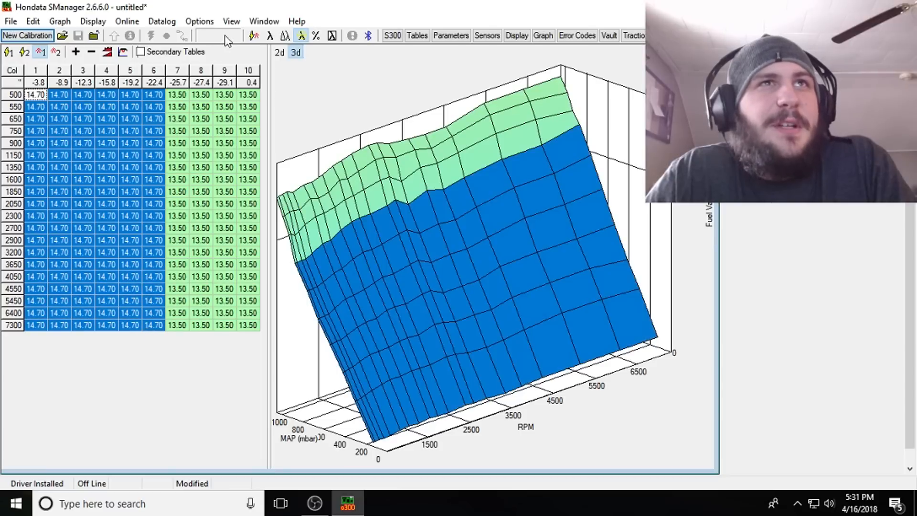
left_click(285, 36)
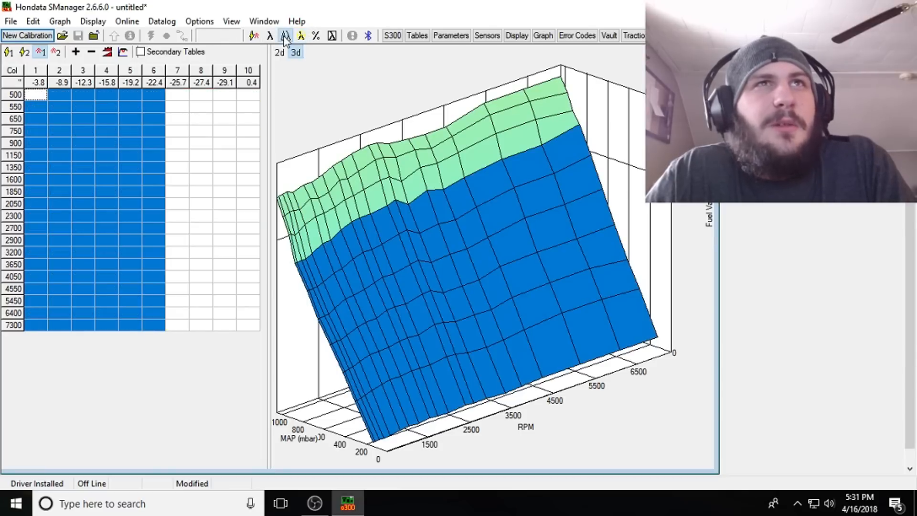
- Compare the lambda table with the target lambda table, highlighting the target values in columns 7 to 10
left_click(270, 36)
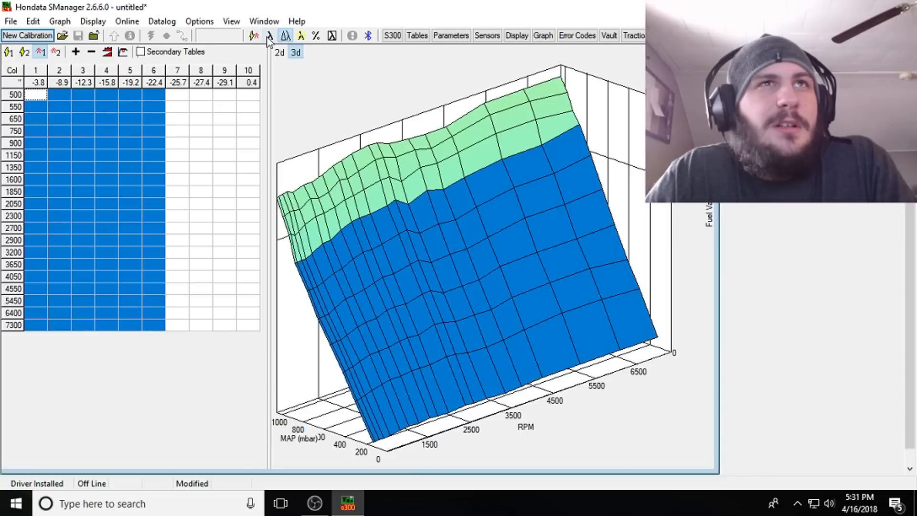
left_click_drag(37, 134, 156, 327)
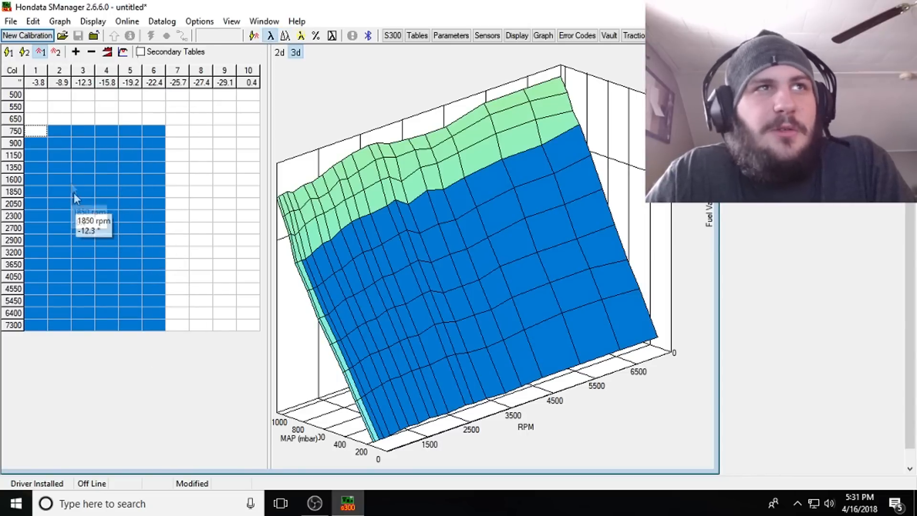
left_click(302, 36)
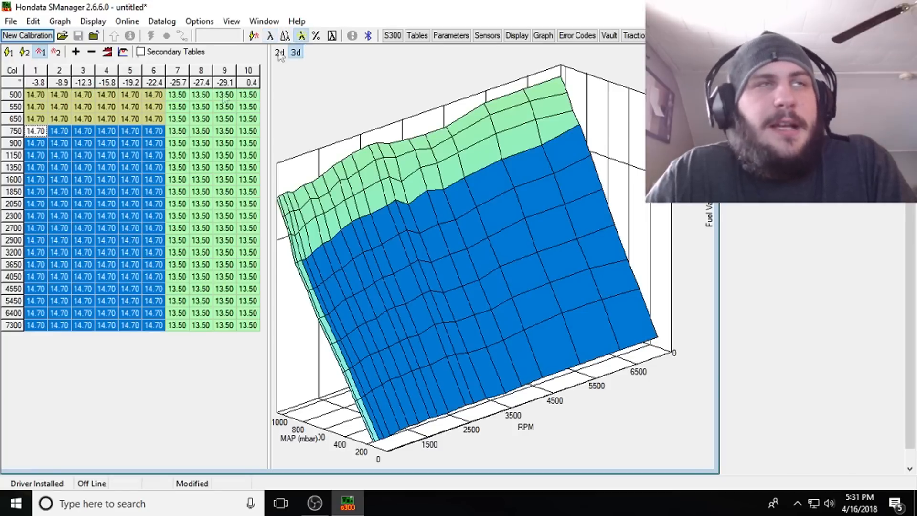
left_click(93, 178)
left_click_drag(177, 95, 250, 325)
left_click(106, 264)
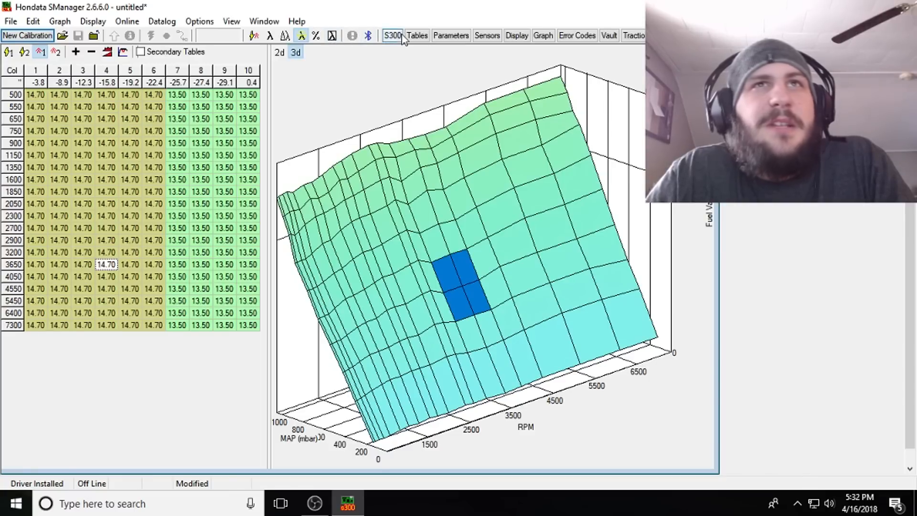
left_click(153, 155)
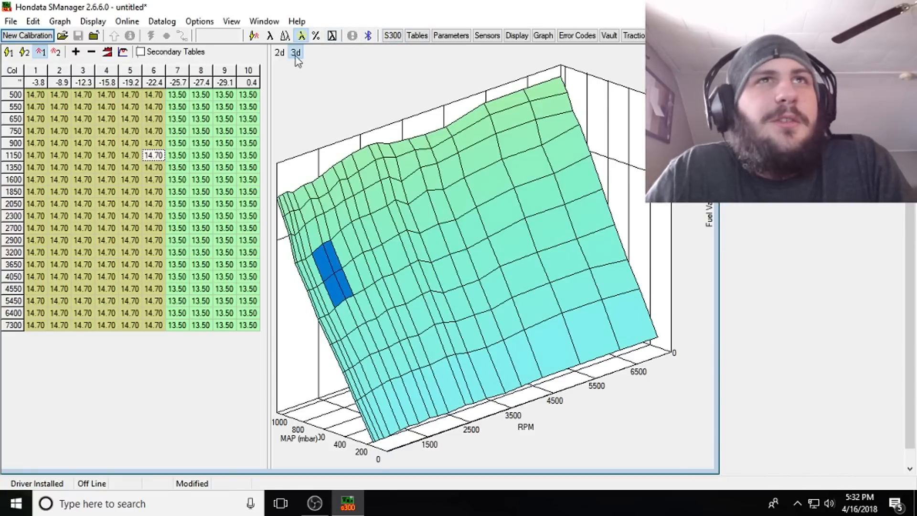
- Show the estimated duty cycle for the low speed fuel table and highlight blocks of its mid and high load cells
left_click(270, 36)
left_click(255, 38)
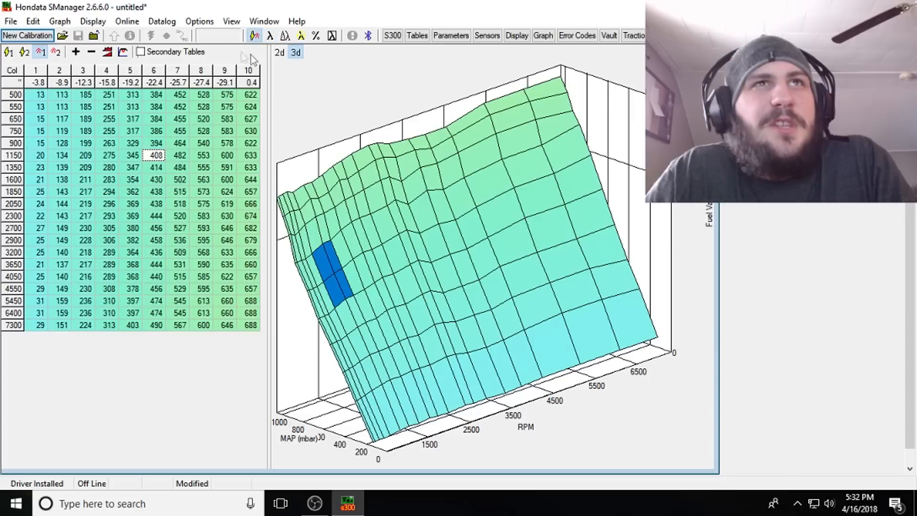
left_click(317, 38)
left_click_drag(153, 228, 259, 305)
left_click(159, 208)
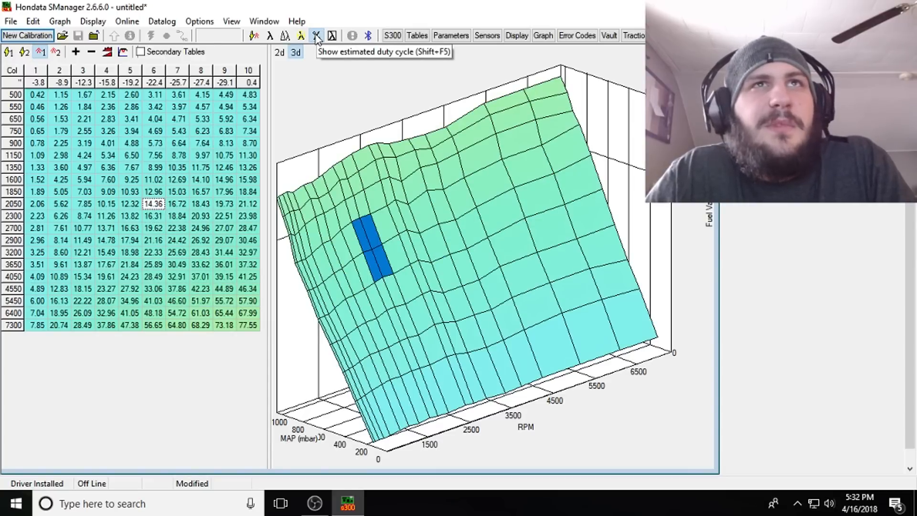
left_click_drag(107, 133, 254, 289)
left_click(62, 158)
left_click(41, 53)
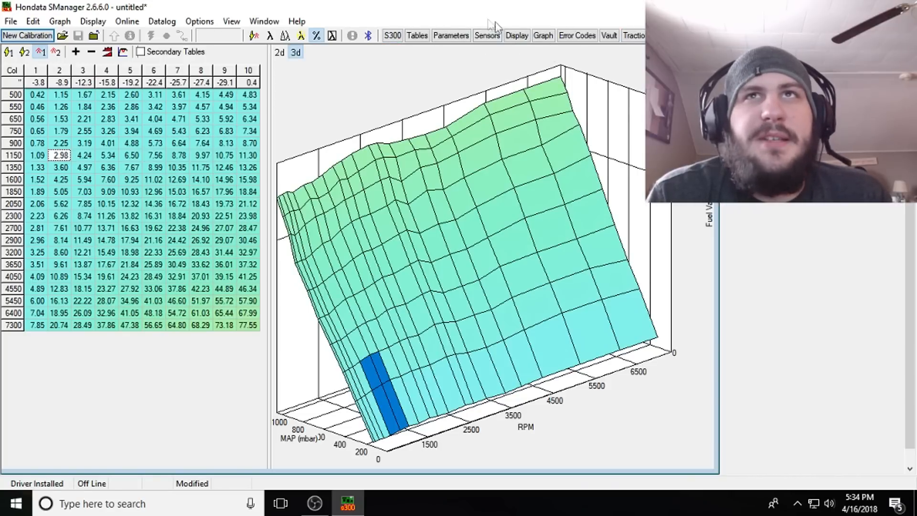
- View the datalogging and S300 pages of the S300 information, then close it
left_click(393, 36)
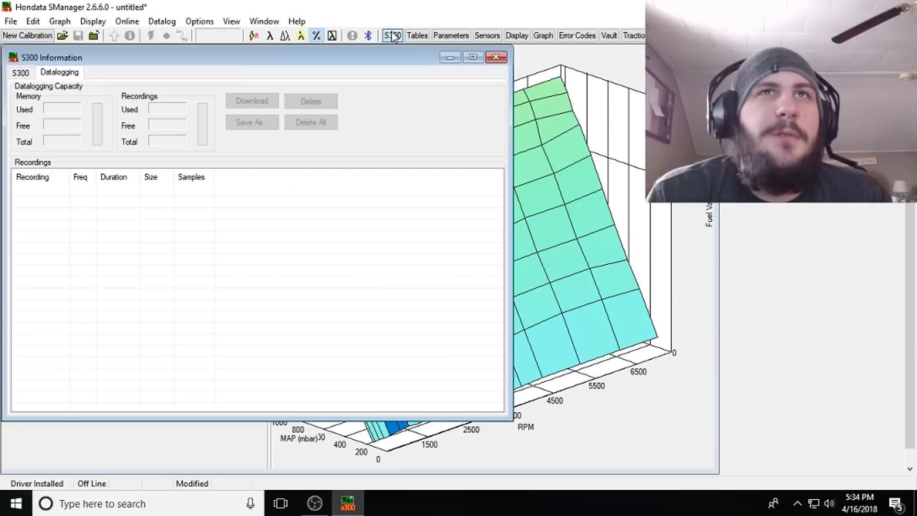
left_click(19, 73)
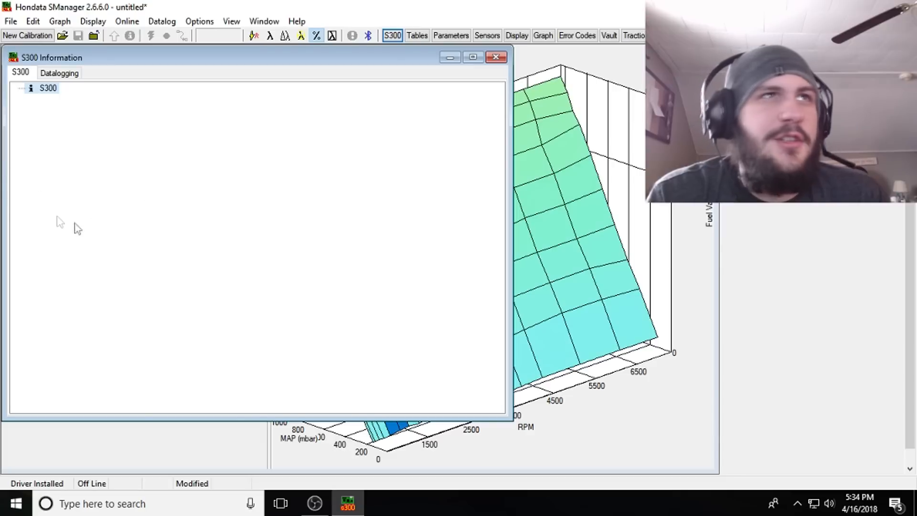
left_click(500, 61)
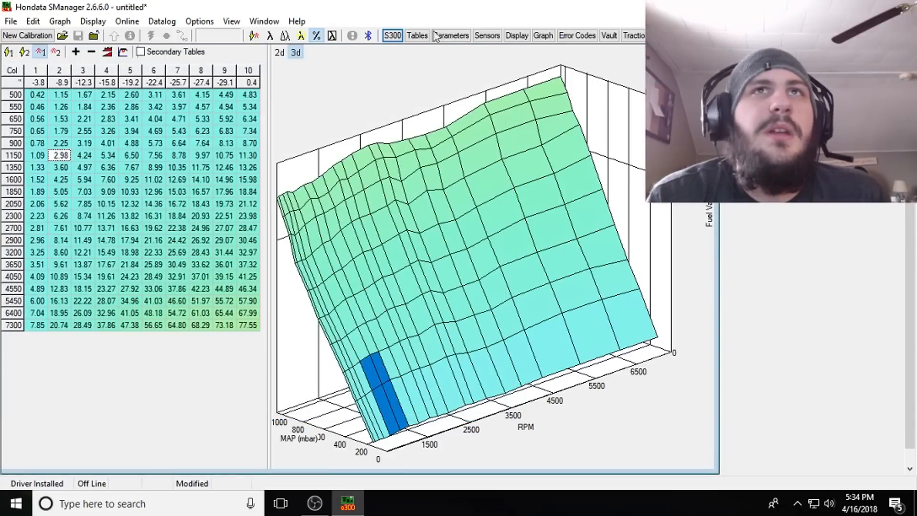
- Open the calibration parameters and look over the VTEC, Analog Inputs, Boost Control and Boost Cut settings
left_click(460, 36)
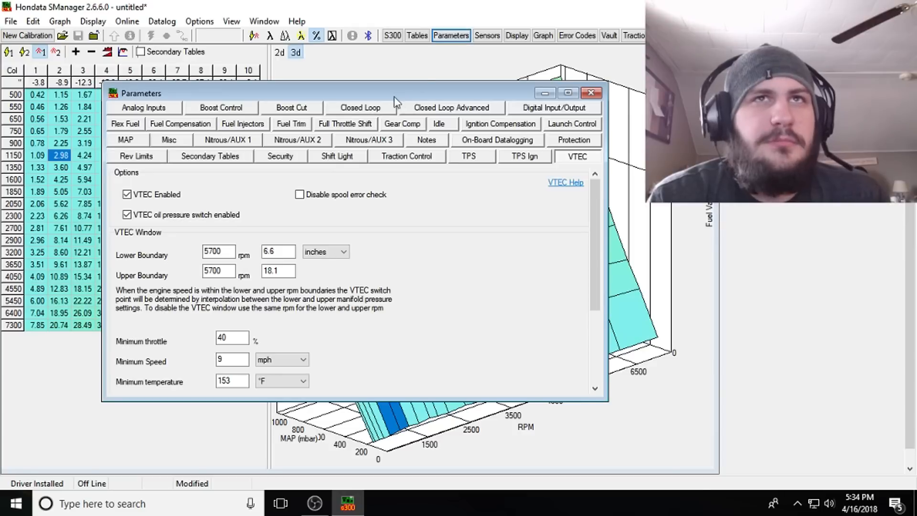
left_click_drag(391, 95, 330, 58)
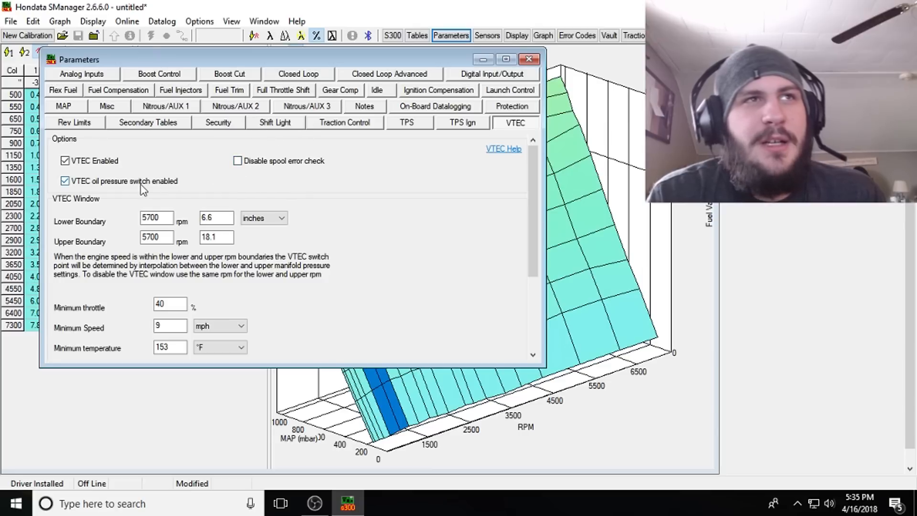
left_click(102, 77)
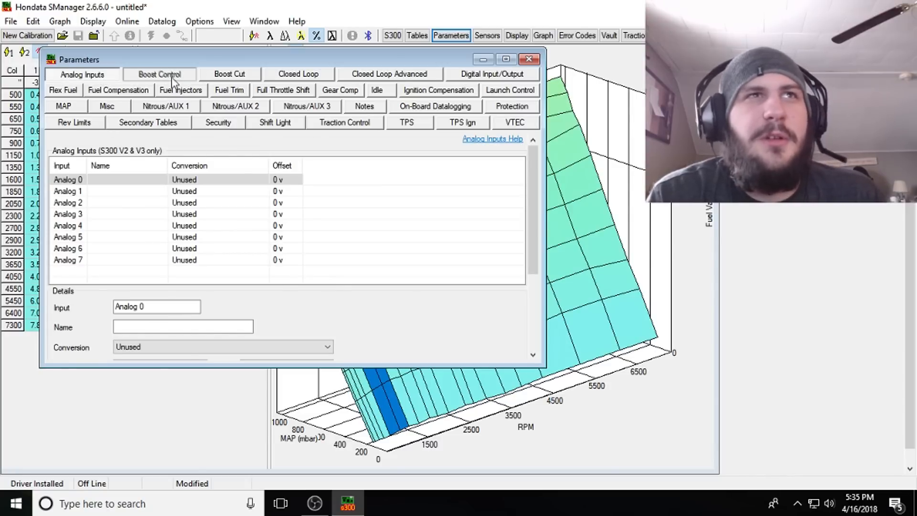
left_click(176, 76)
left_click(222, 75)
left_click(105, 79)
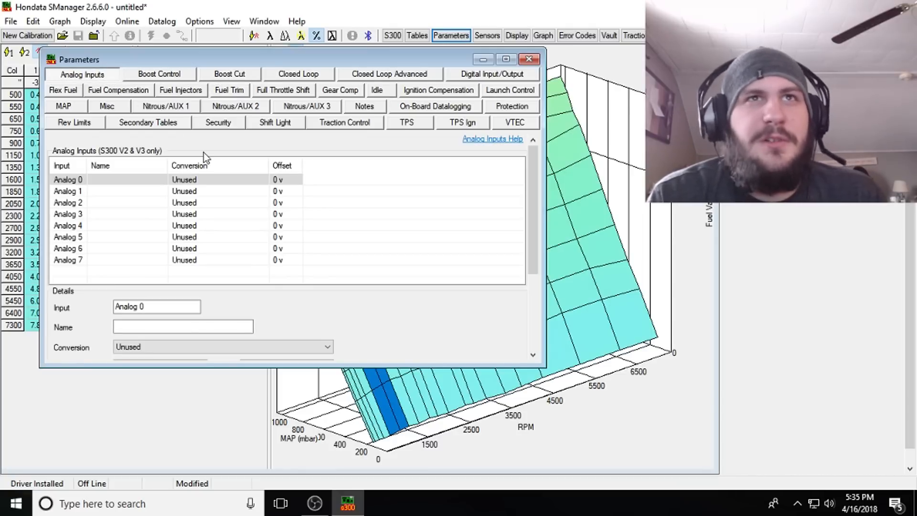
left_click(175, 75)
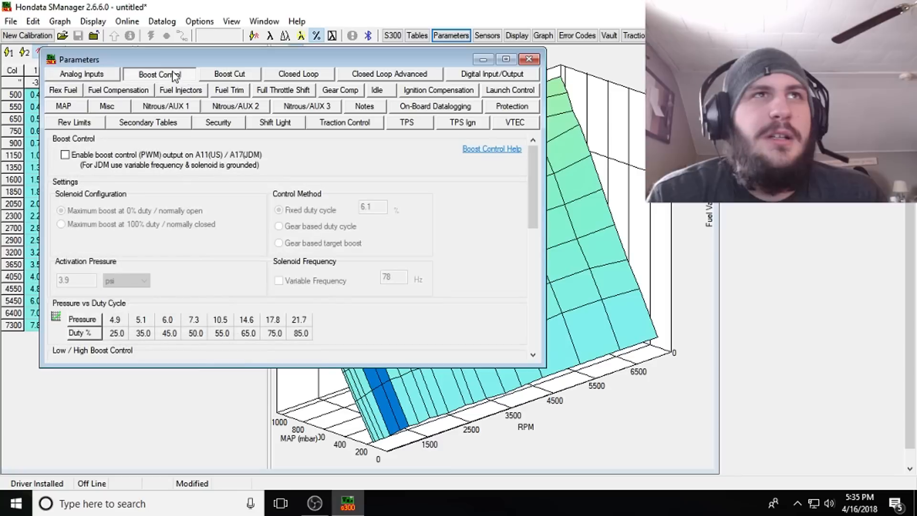
left_click(249, 78)
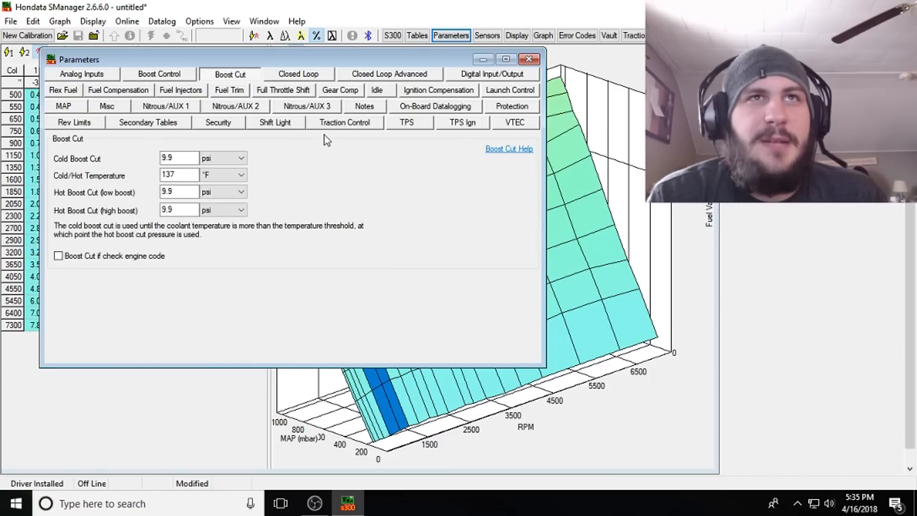
- Examine the analog input settings and browse the conversion options for Analog 0 without choosing one
left_click(113, 76)
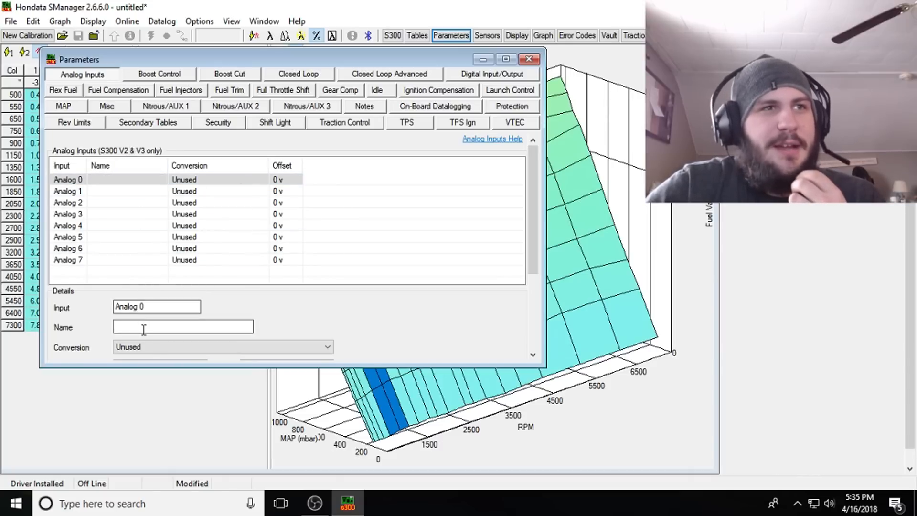
left_click(150, 346)
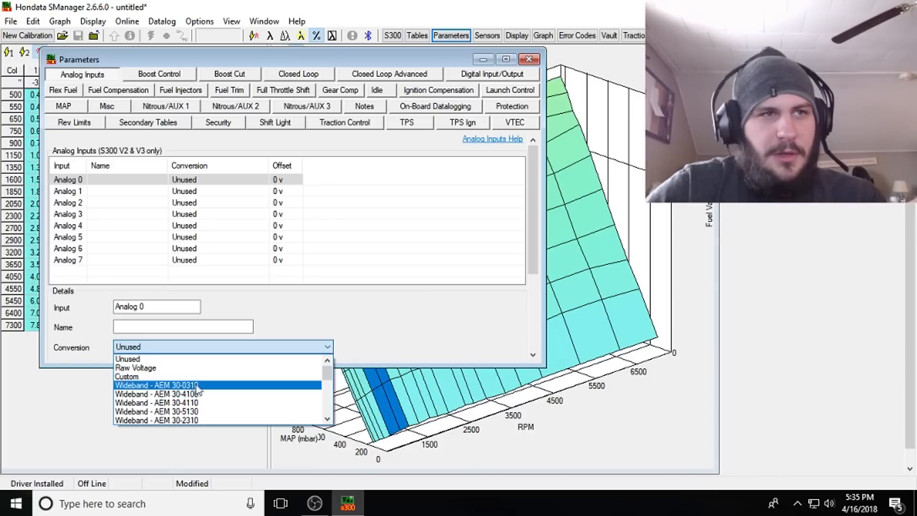
left_click_drag(326, 374, 331, 415)
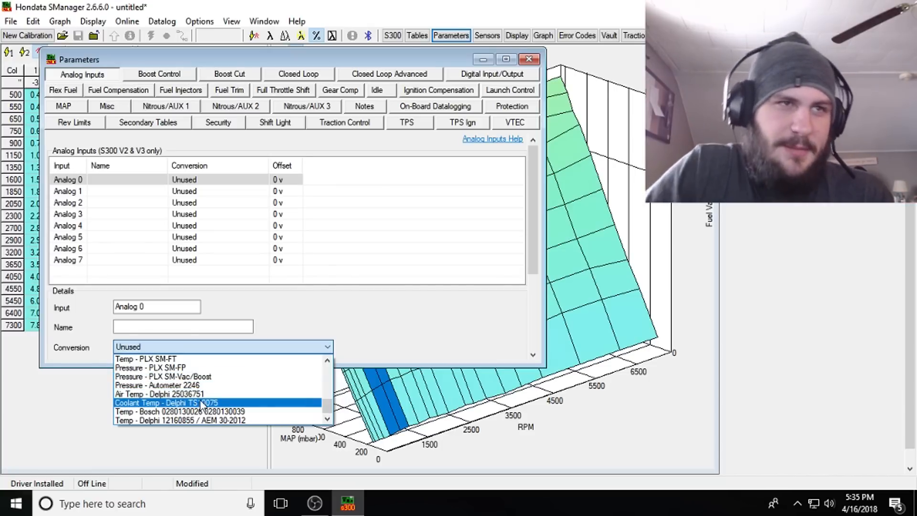
left_click(288, 310)
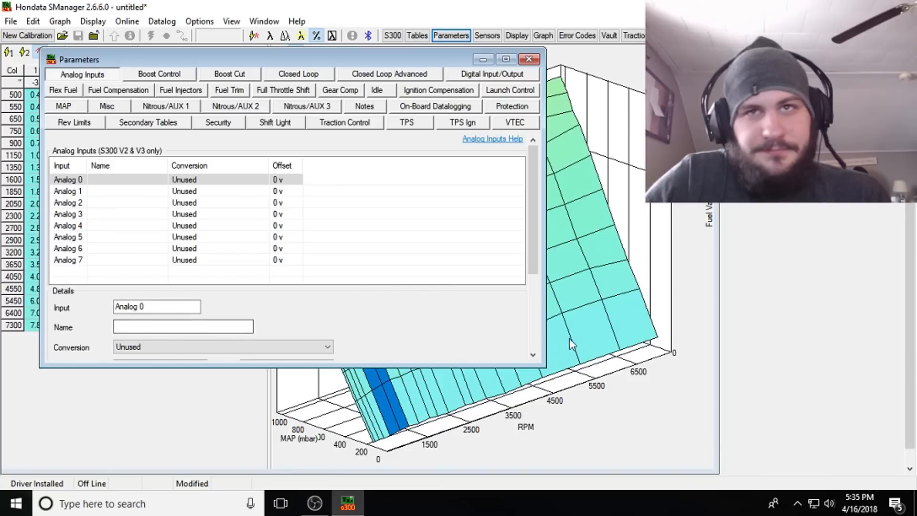
left_click_drag(528, 243, 529, 299)
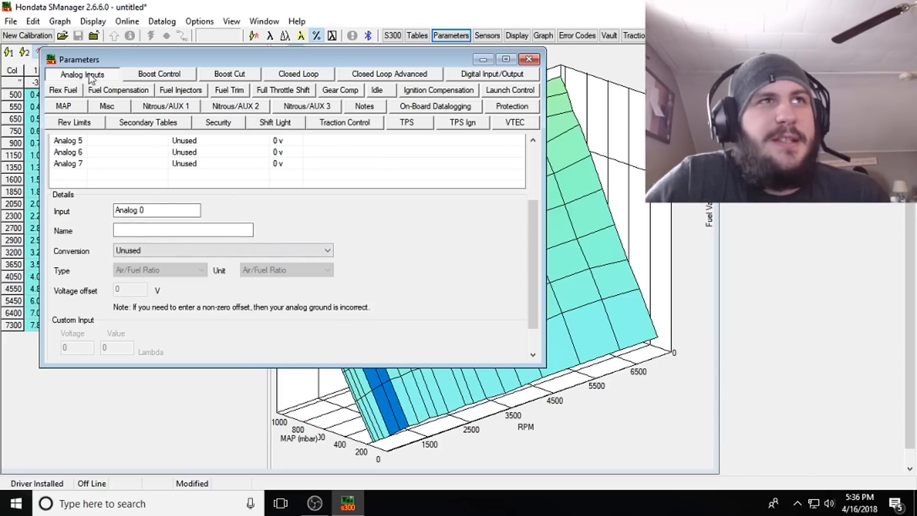
left_click_drag(531, 256, 532, 184)
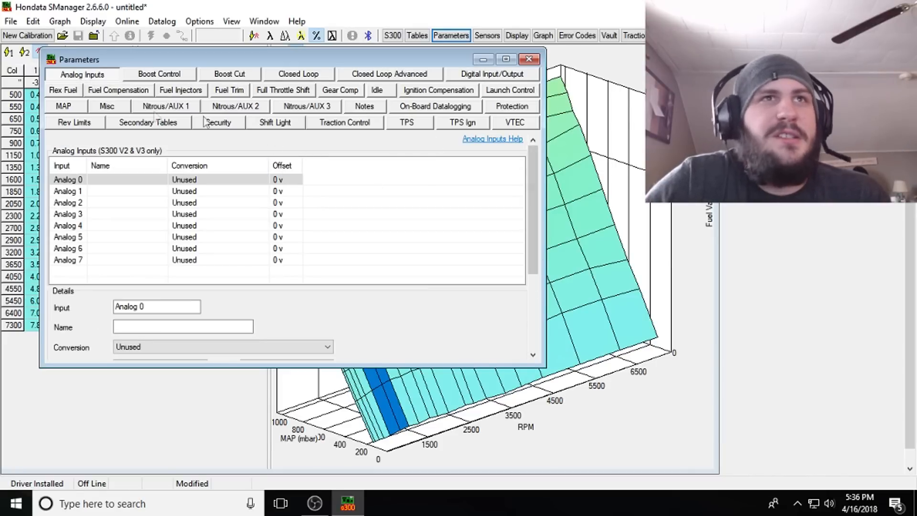
- Enable the boost control (PWM) output and review its fixed duty cycle and solenoid settings
left_click(164, 76)
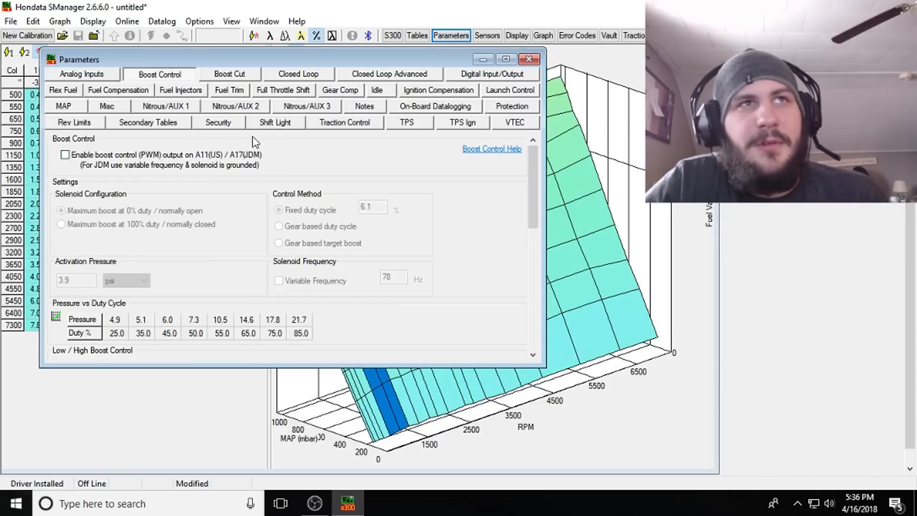
left_click(65, 154)
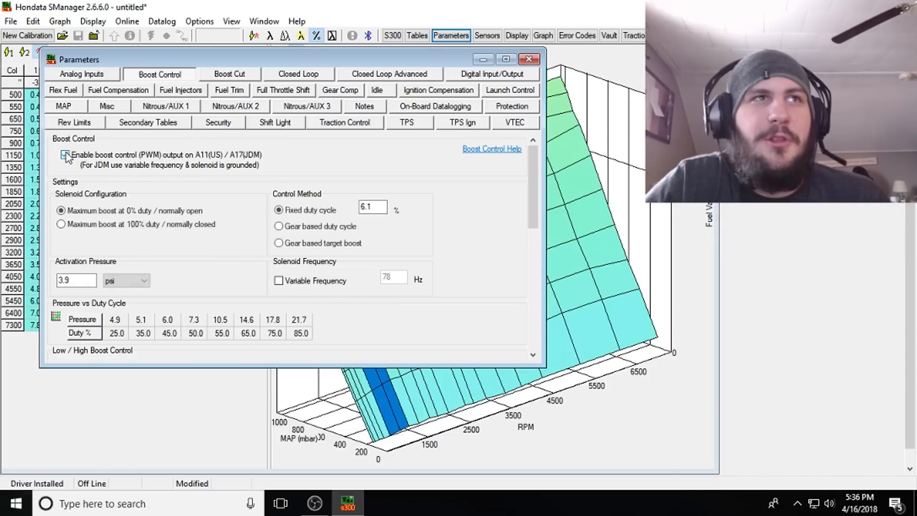
double_click(371, 207)
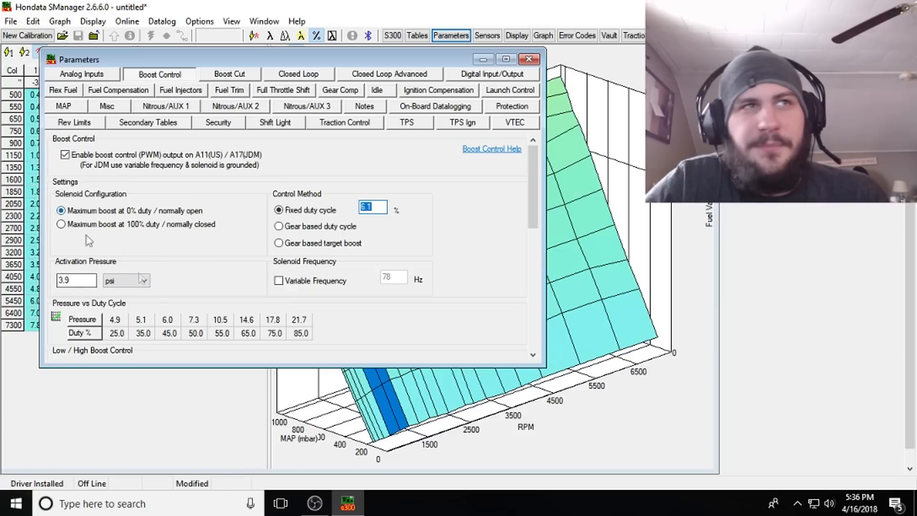
mouse_move(534, 182)
left_mouse_down()
mouse_move(536, 207)
mouse_move(535, 165)
left_mouse_up()
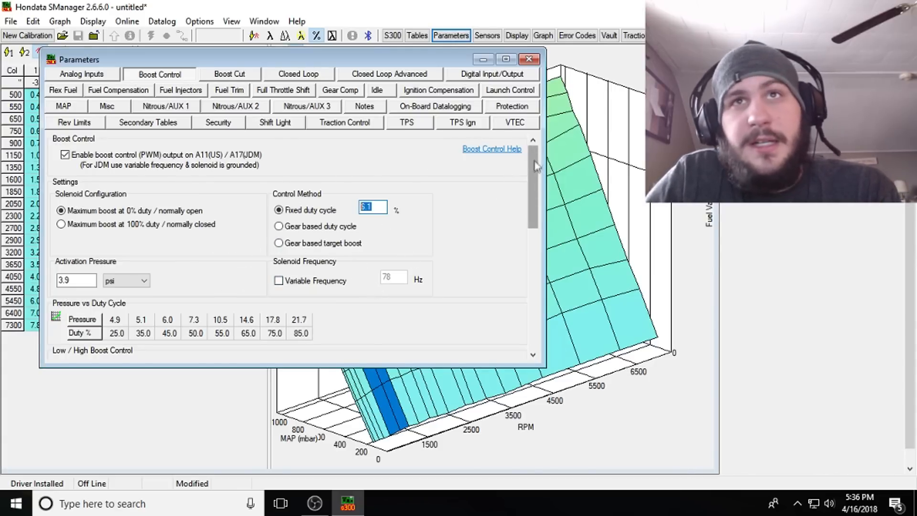
left_click_drag(537, 186, 527, 146)
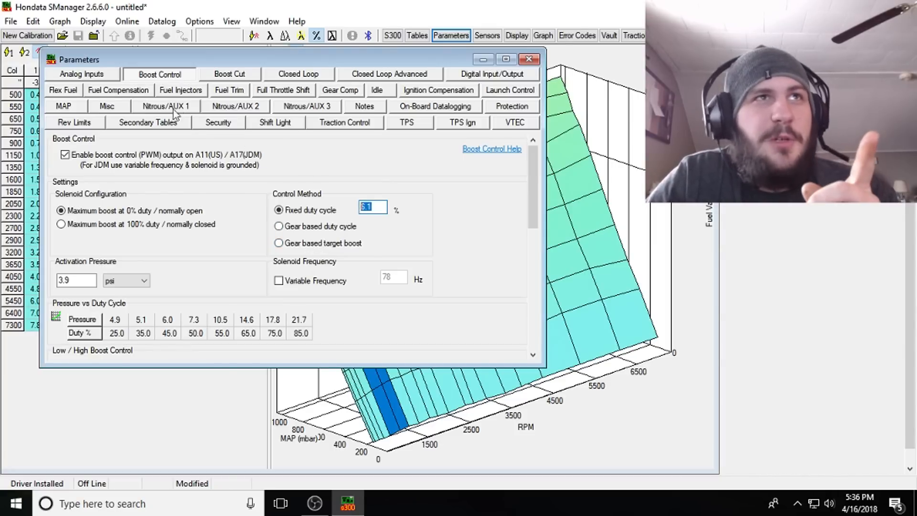
- Review the boost cut limits and set the Cold Boost Cut to 1 psi
left_click(211, 75)
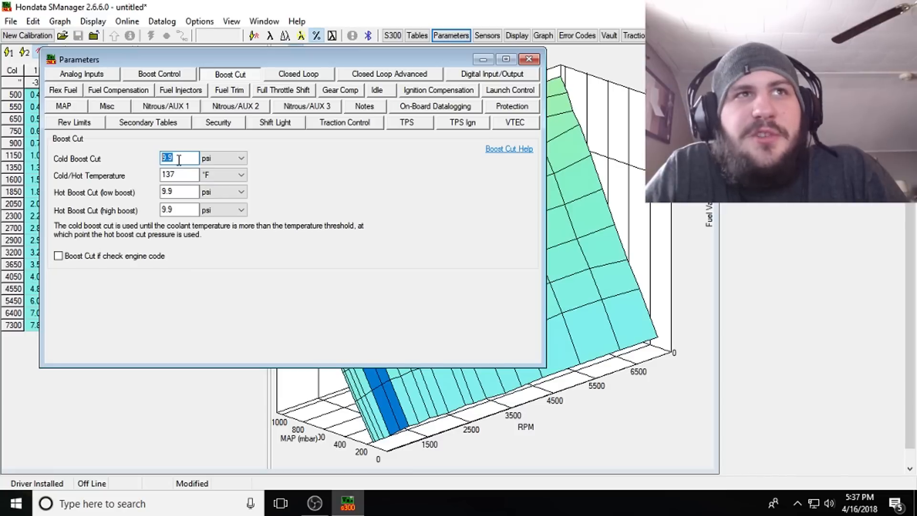
left_click_drag(179, 160, 166, 193)
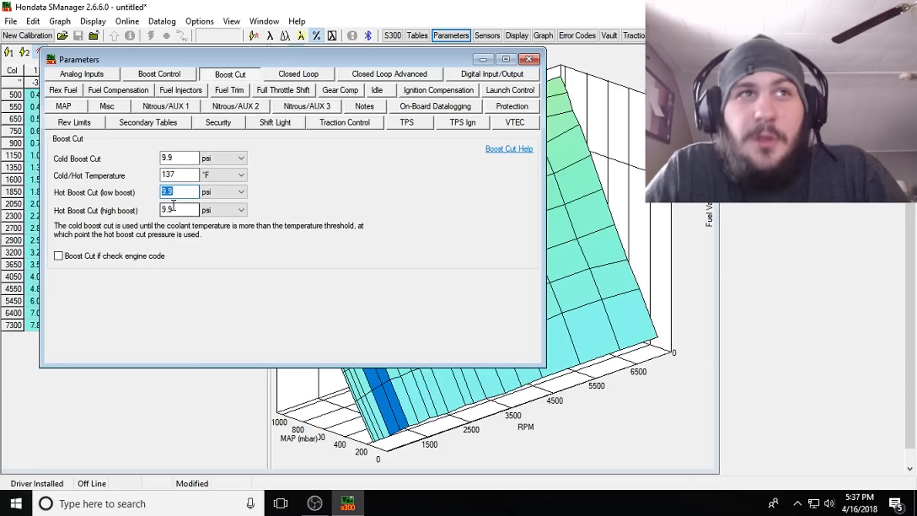
left_click(175, 159)
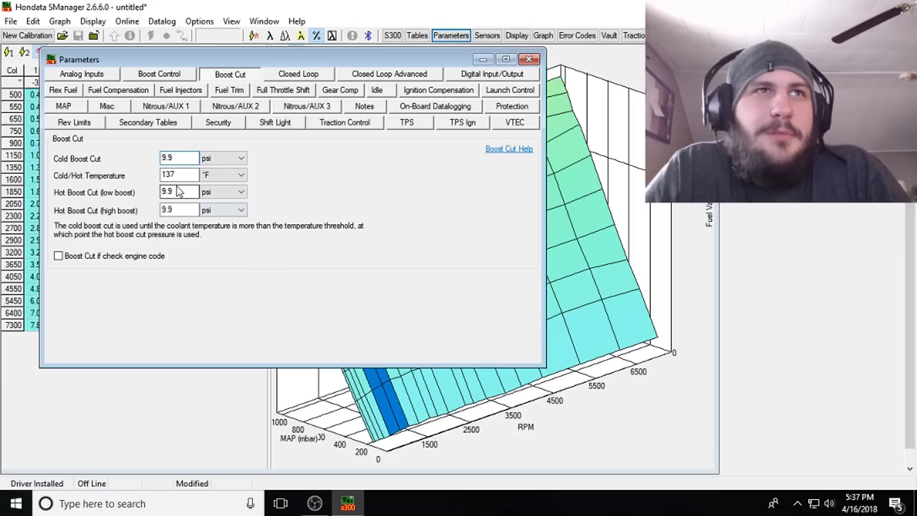
double_click(185, 157)
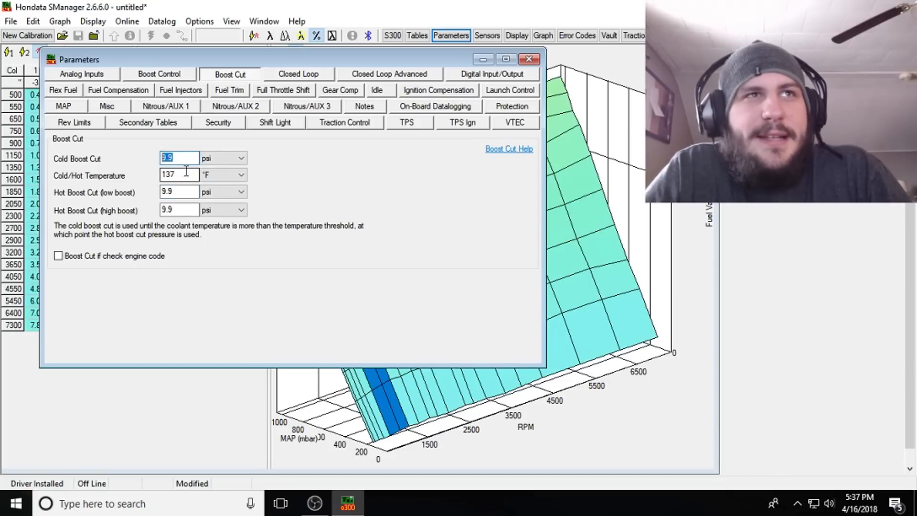
type("1")
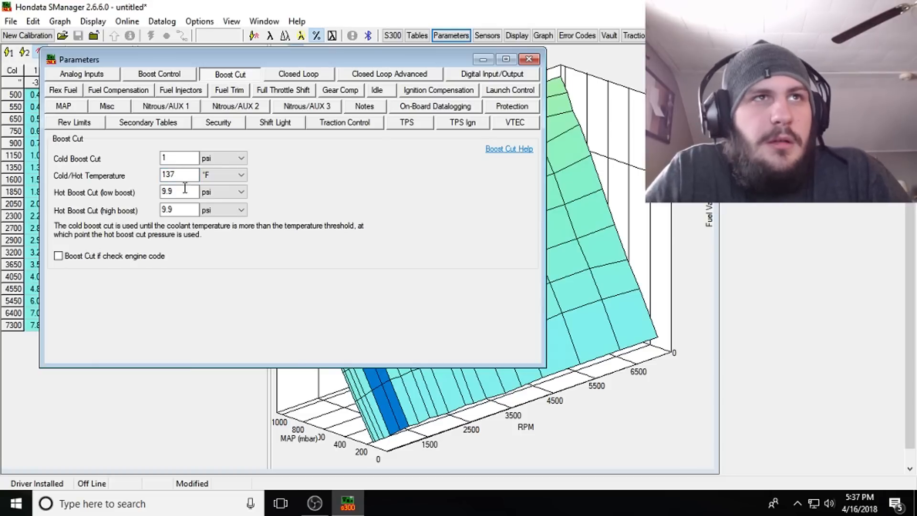
- Set the Hot Boost Cut (low boost) to 25 psi
left_click_drag(185, 192, 160, 193)
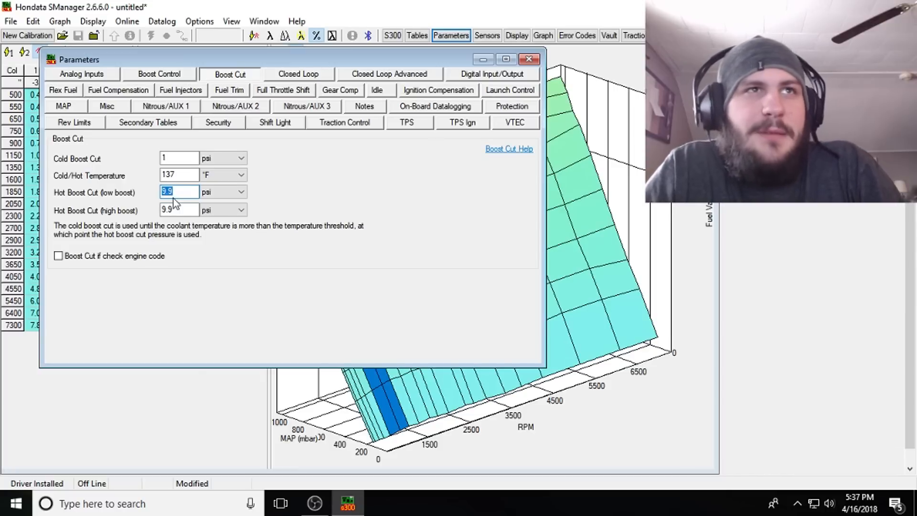
left_click_drag(185, 210, 160, 192)
type("25")
left_click(168, 209)
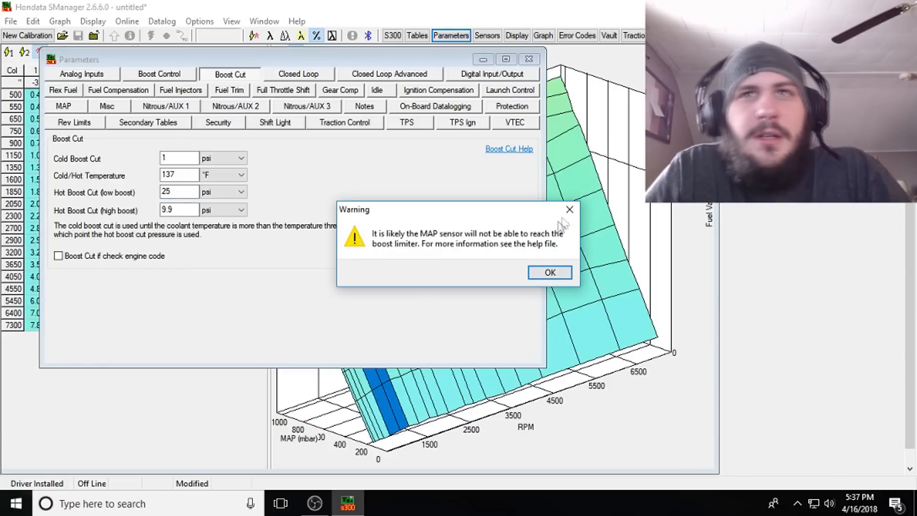
- Set the Hot Boost Cut (low boost) to 15 psi and dismiss the MAP sensor warnings
left_click(569, 210)
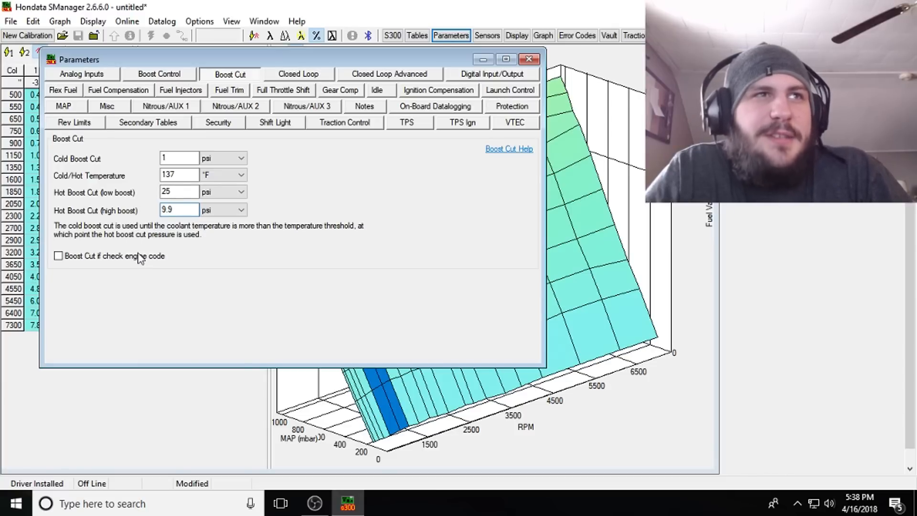
double_click(167, 192)
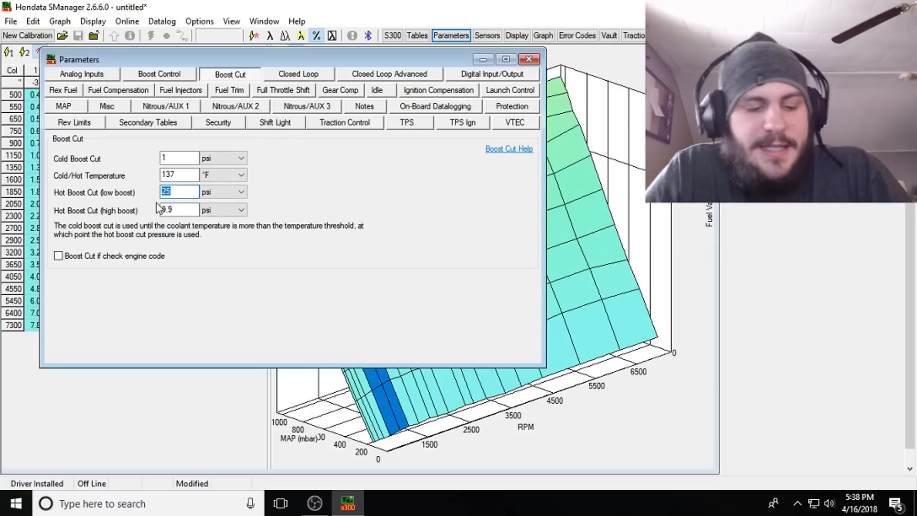
type("152")
key("BackSpace")
key("Tab")
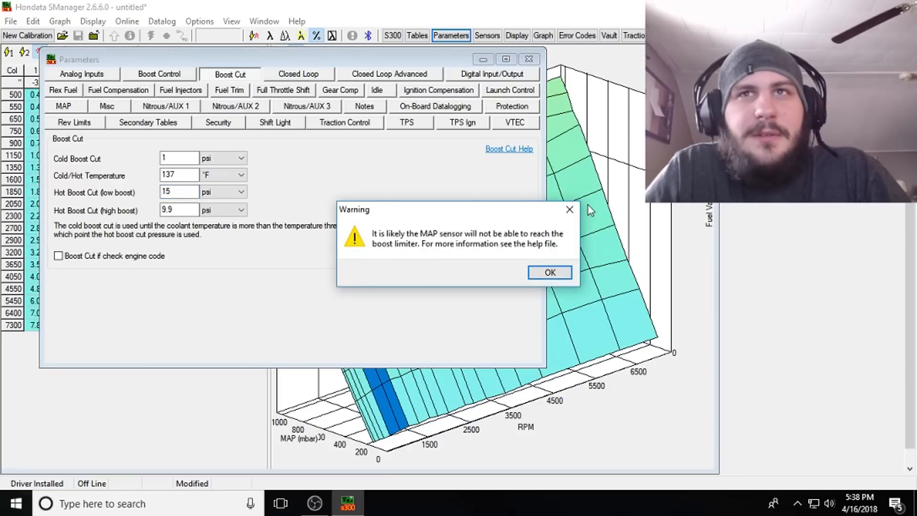
left_click(569, 210)
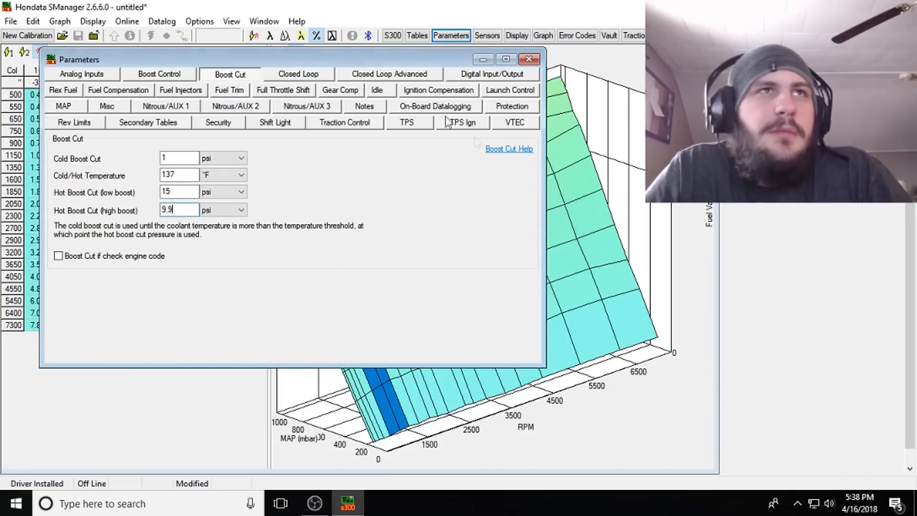
- Set the closed loop operation to Open loop (closed loop disabled)
left_click(315, 75)
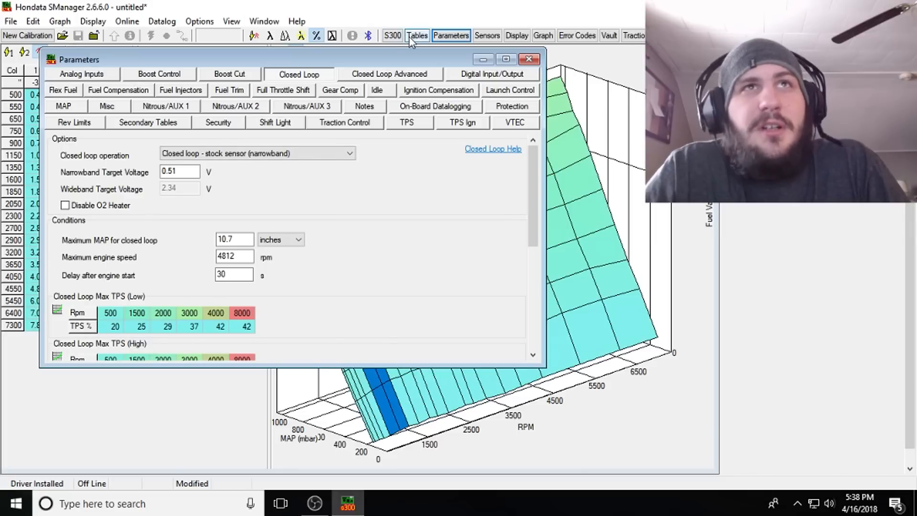
left_click(235, 155)
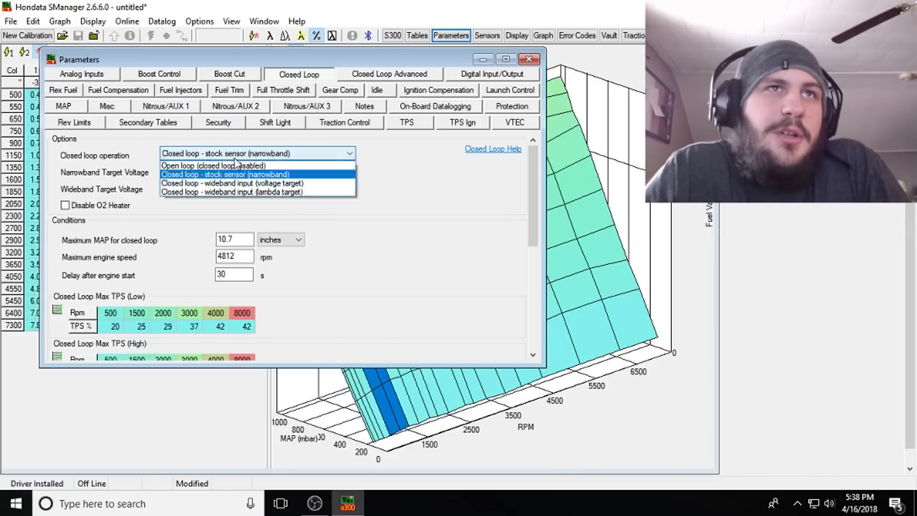
left_click(268, 169)
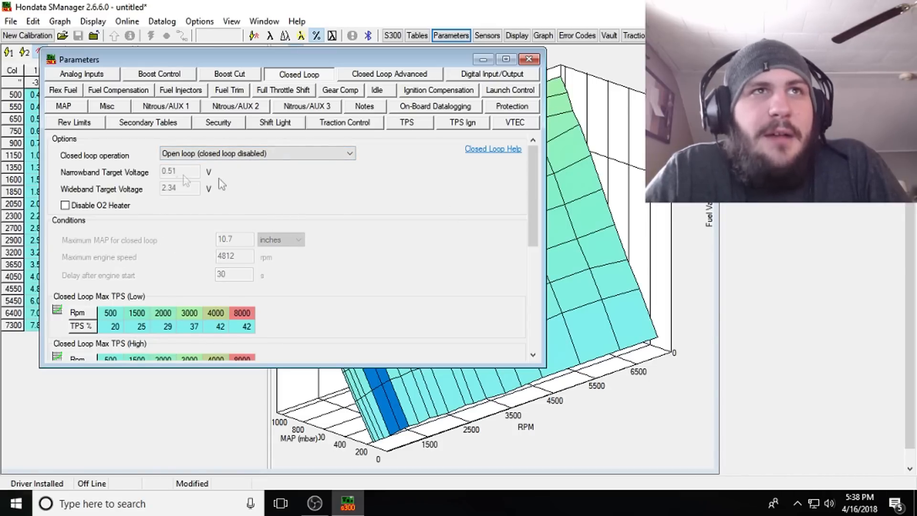
- Try wideband input (voltage target) as the closed loop operation, check its target voltage, and return to Open loop (closed loop disabled)
left_click(256, 156)
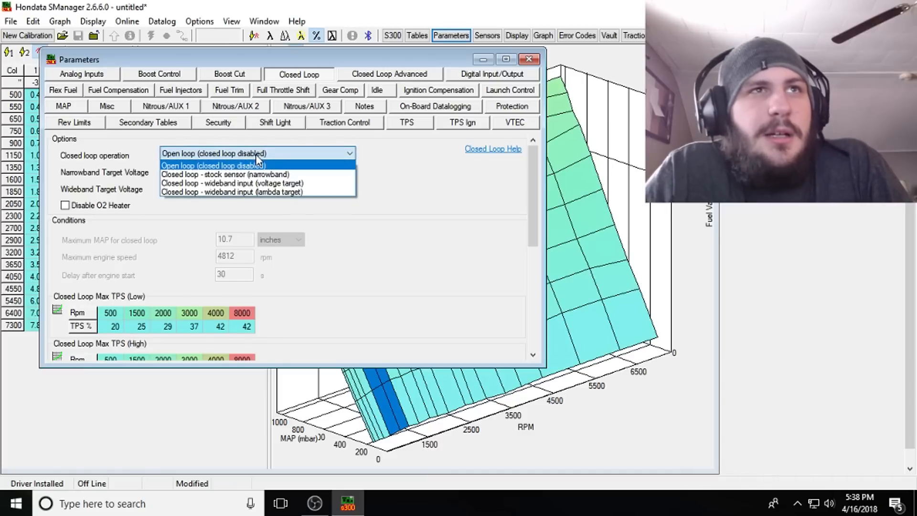
left_click(255, 185)
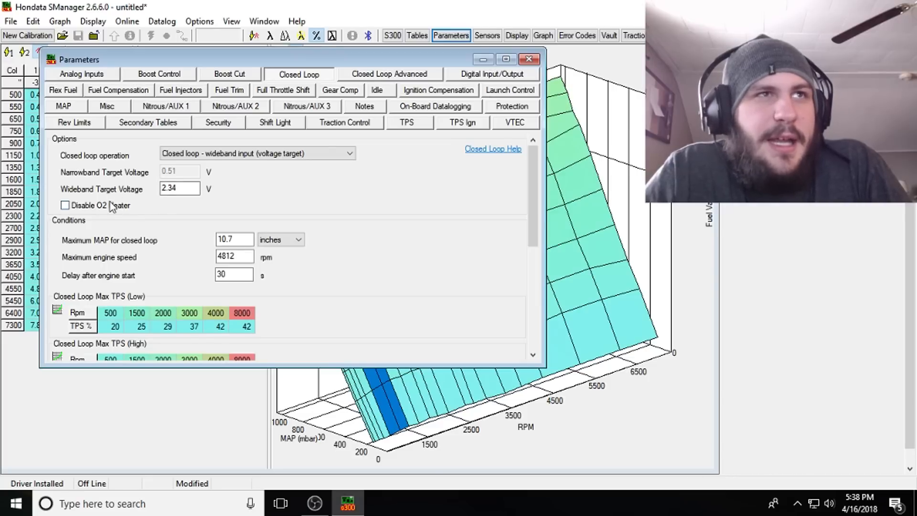
left_click_drag(178, 190, 165, 193)
left_click(250, 154)
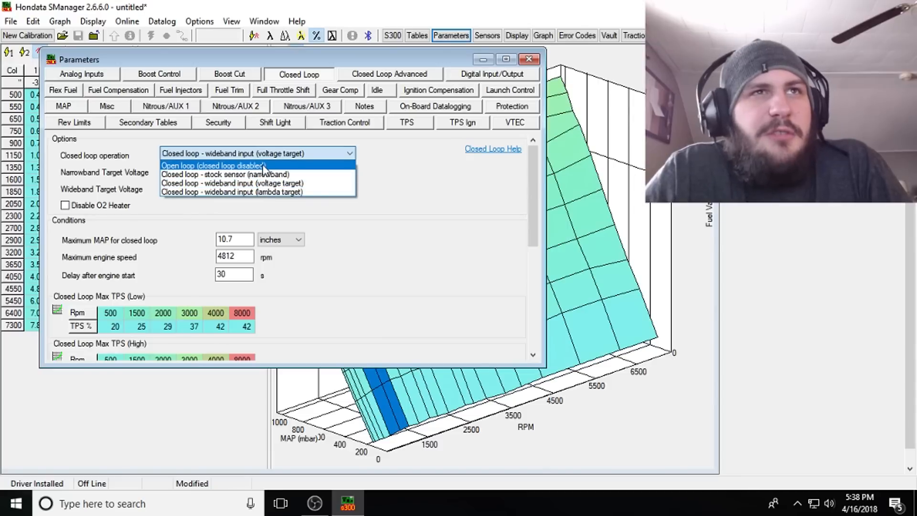
left_click(263, 168)
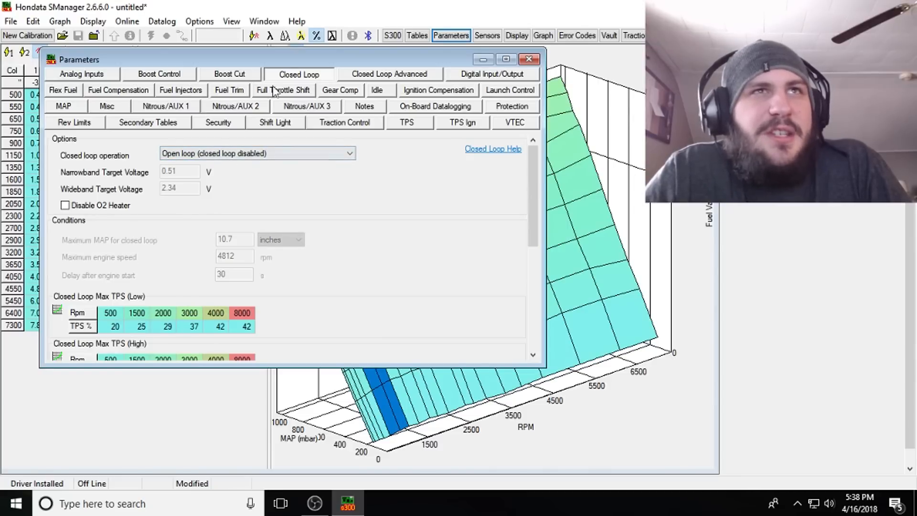
- Review the wideband input source options in the advanced closed loop settings and keep D14 O2
left_click(363, 76)
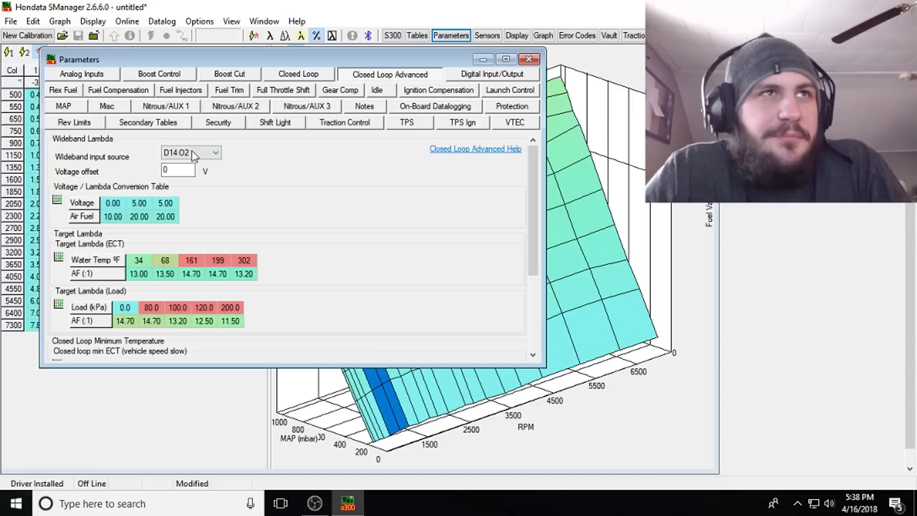
left_click(181, 167)
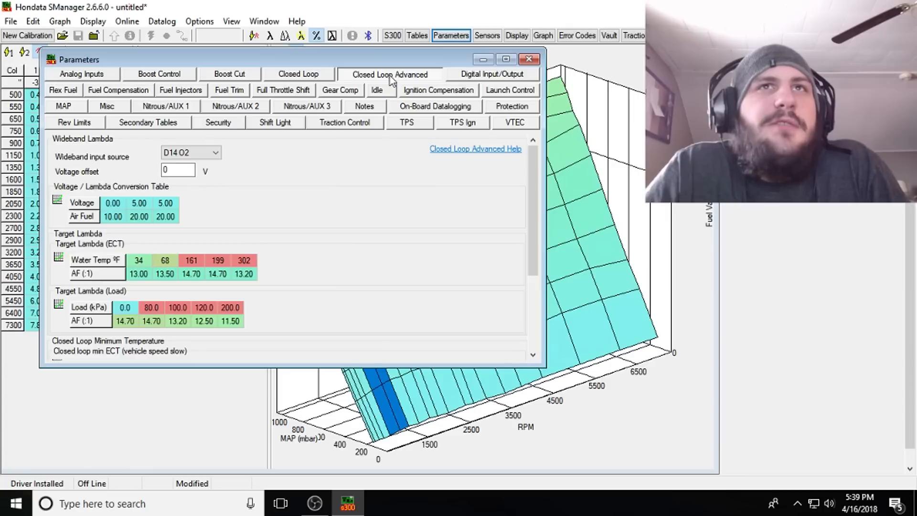
left_click(209, 158)
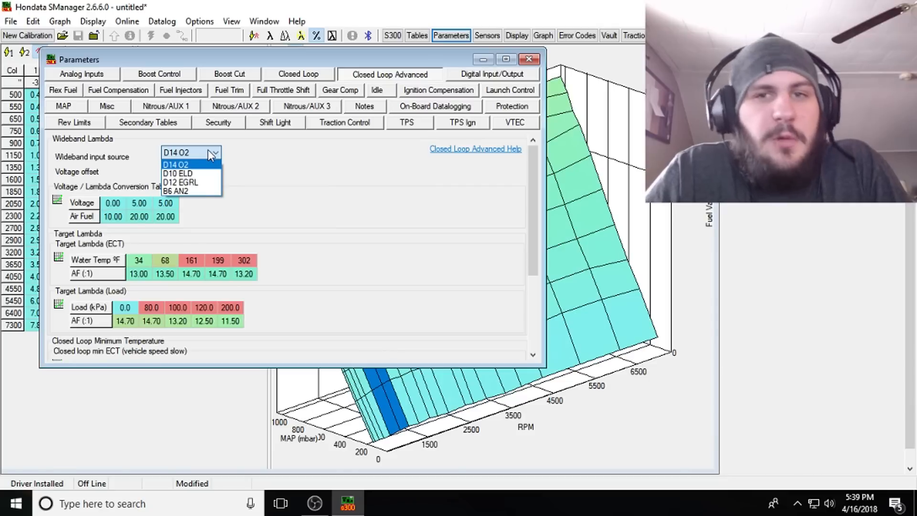
left_click(196, 164)
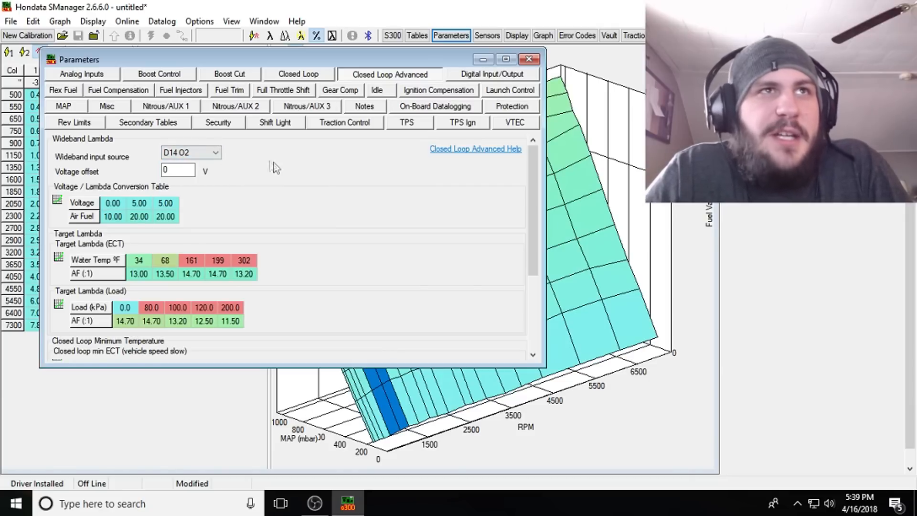
- Set the middle point of the Voltage / Lambda Conversion Table to 2.51 V and an air-fuel ratio of 15
double_click(140, 205)
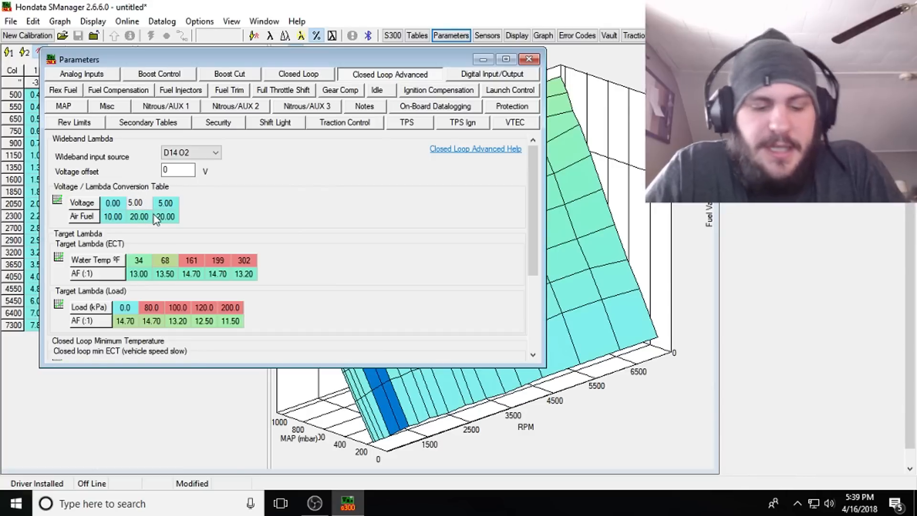
type("2.51")
double_click(135, 218)
key("BackSpace")
type("15")
left_click(170, 219)
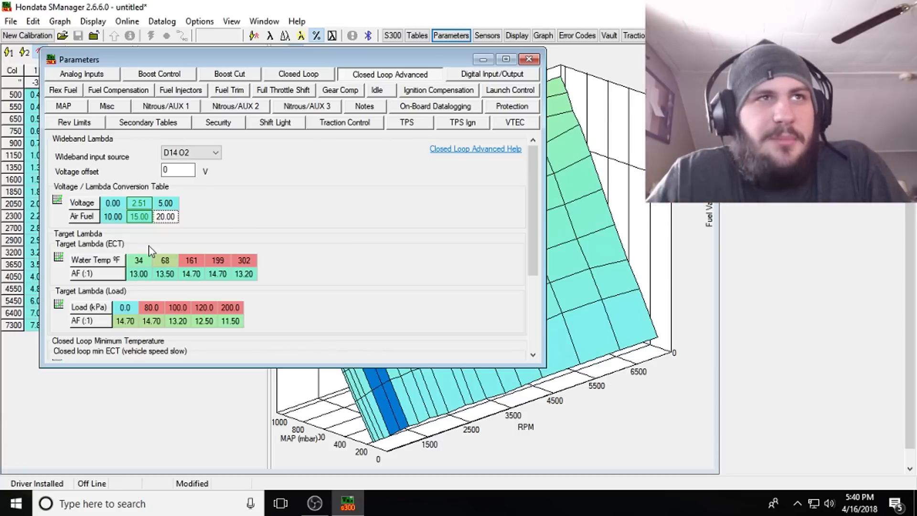
left_click(143, 218)
left_click(122, 218)
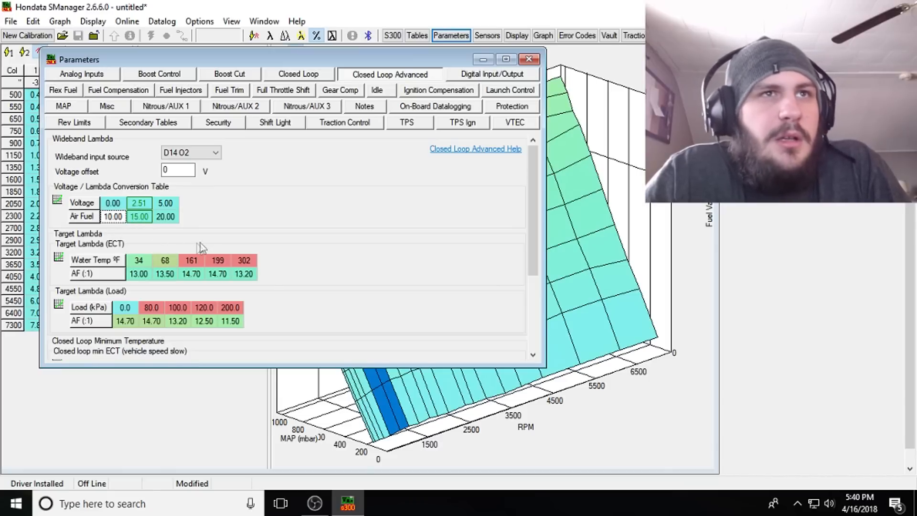
- Examine the Target Lambda tables, comparing the load breakpoints with their air-fuel targets
left_click_drag(530, 167, 531, 220)
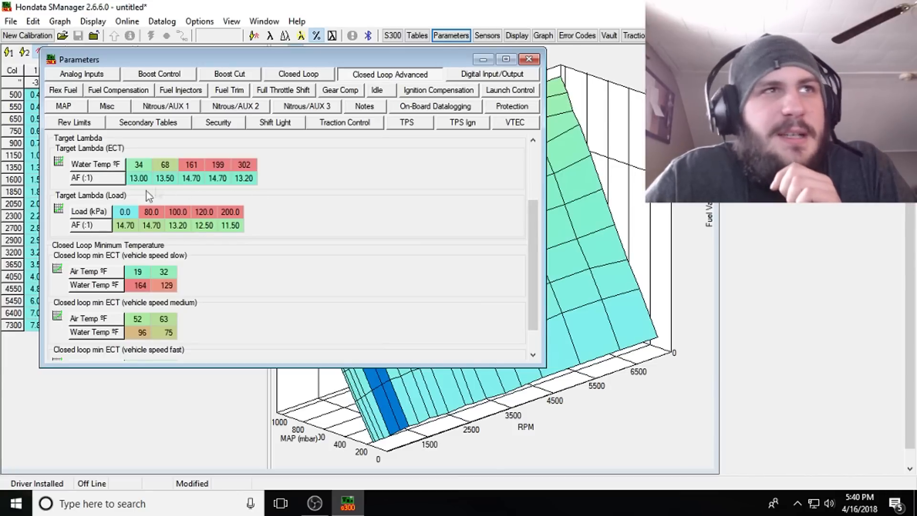
left_click(184, 227)
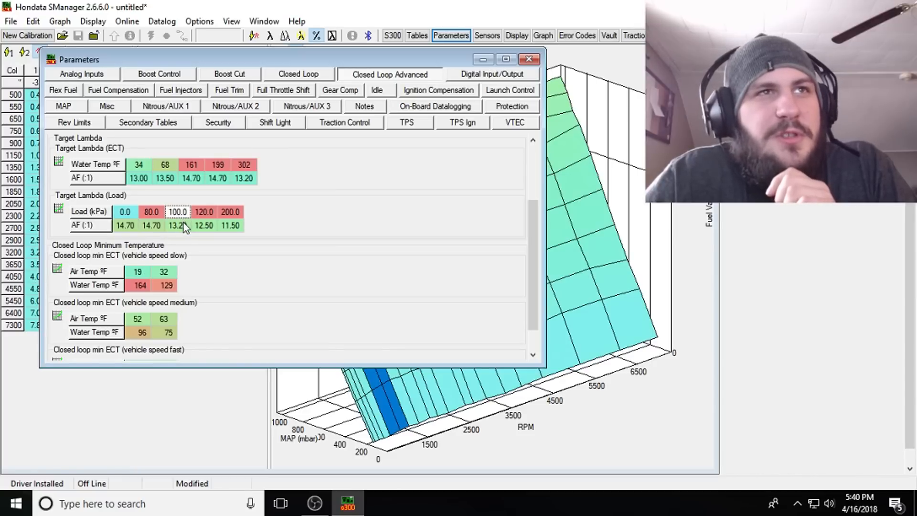
left_click(209, 229)
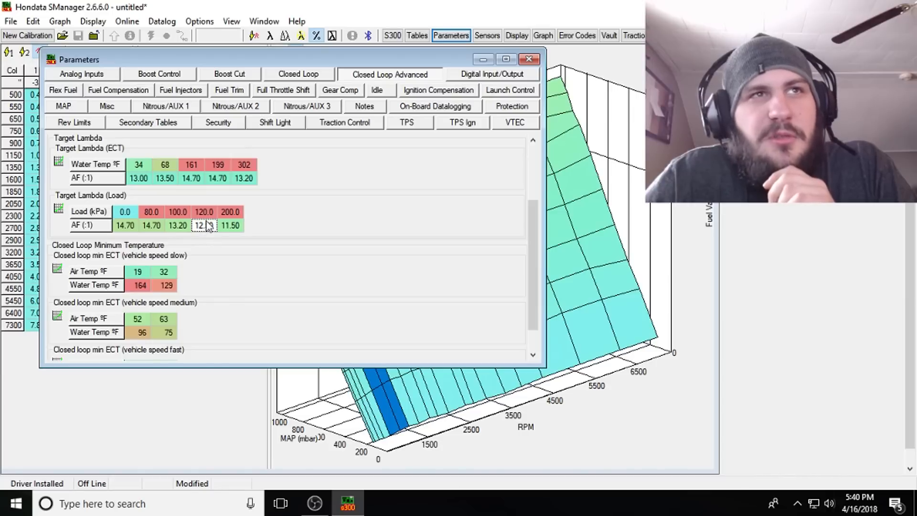
left_click(233, 227)
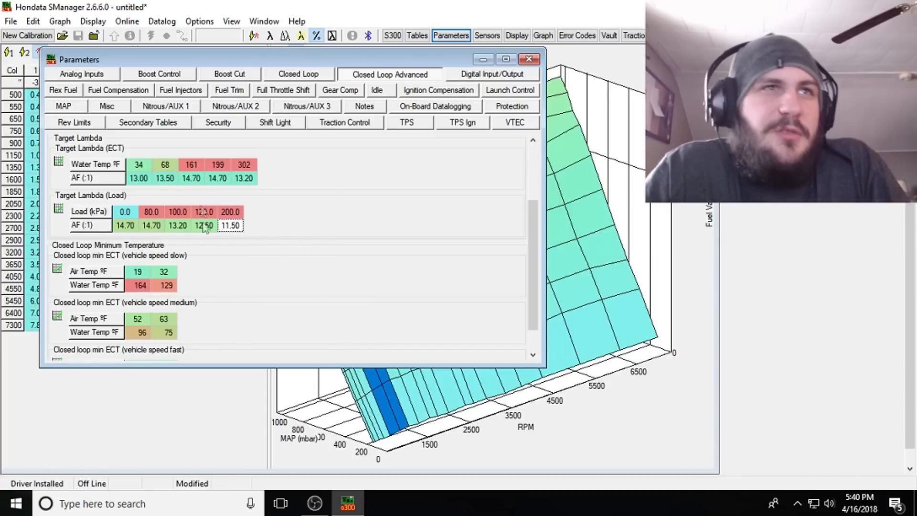
mouse_move(529, 265)
left_mouse_down()
mouse_move(532, 205)
mouse_move(529, 254)
left_mouse_up()
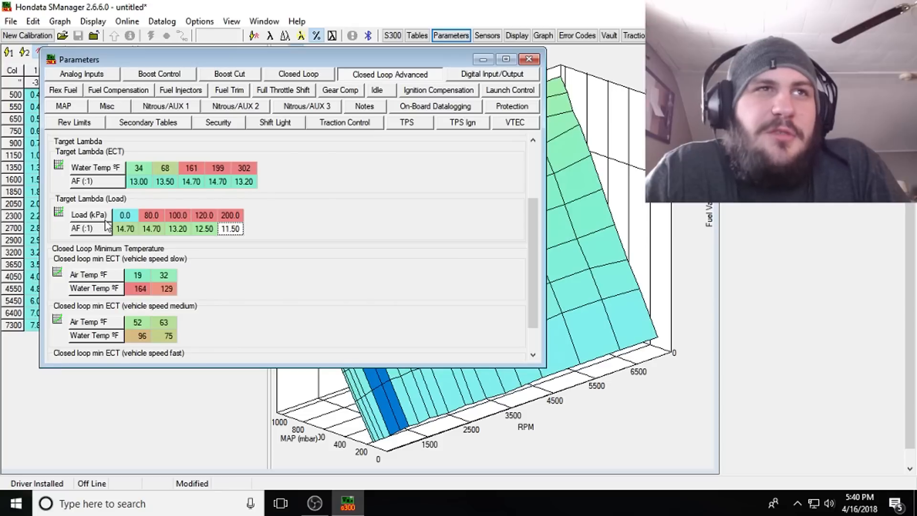
left_click(142, 217)
left_click(175, 219)
left_click(213, 219)
left_click(208, 227)
left_click(227, 226)
left_click(228, 220)
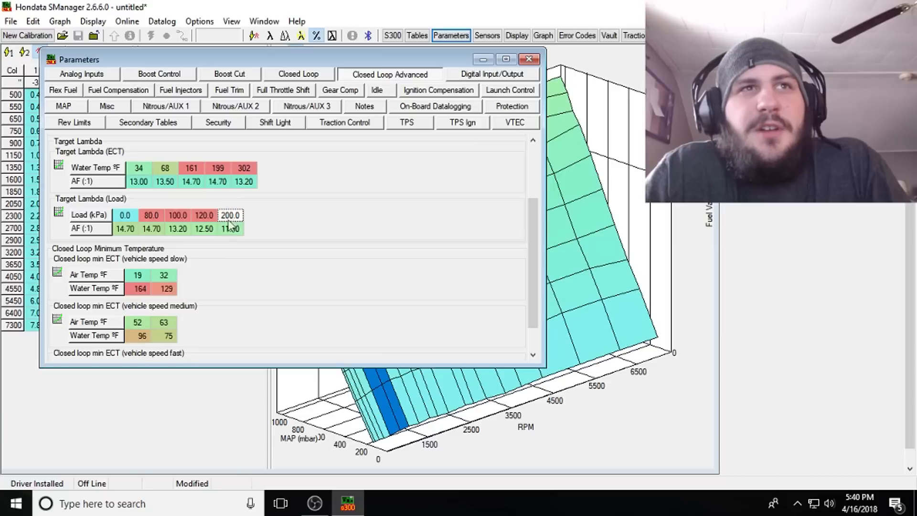
left_click(206, 229)
- Look over the closed loop minimum temperature tables for slow, medium and fast vehicle speeds
left_click_drag(532, 264, 530, 211)
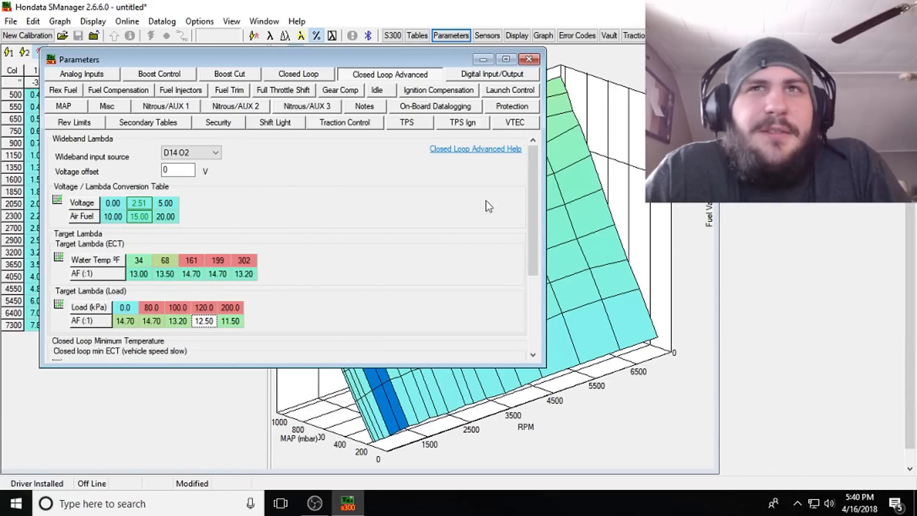
left_click_drag(531, 188, 529, 273)
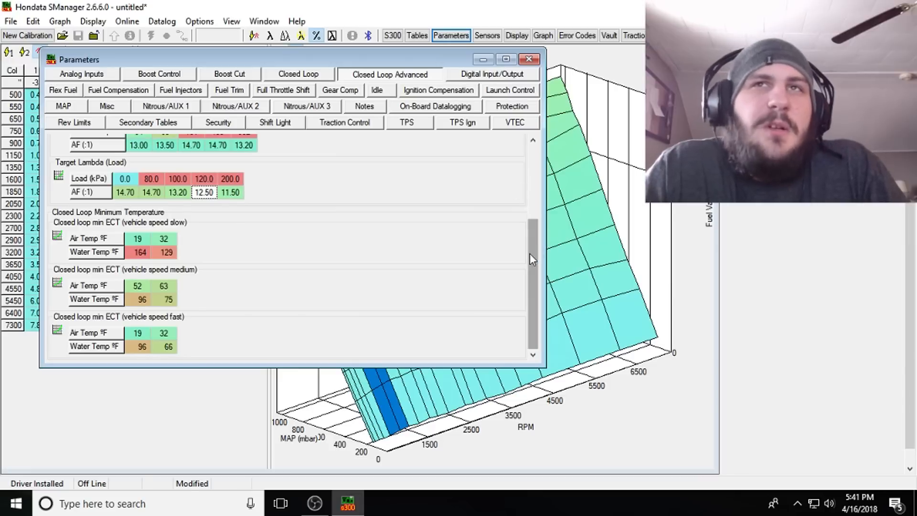
left_click_drag(532, 259, 532, 183)
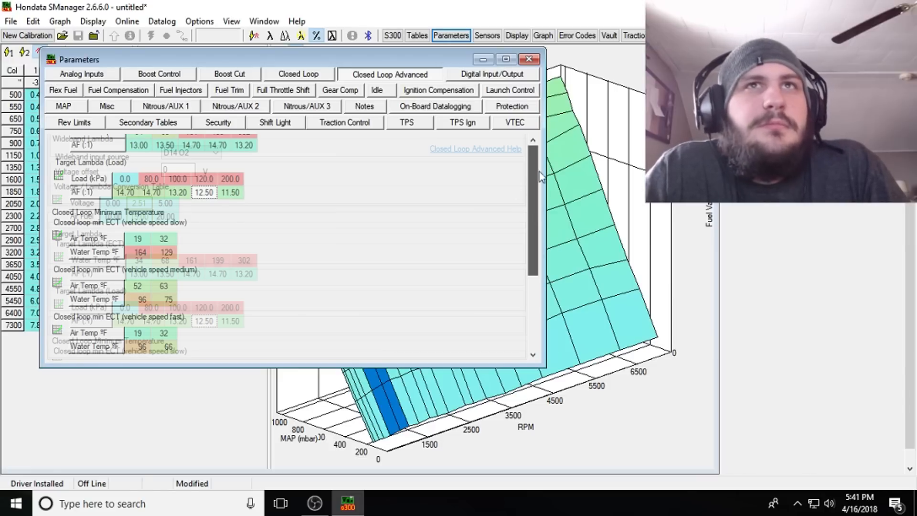
- Check the digital input settings and revisit the analog inputs list
left_click(448, 75)
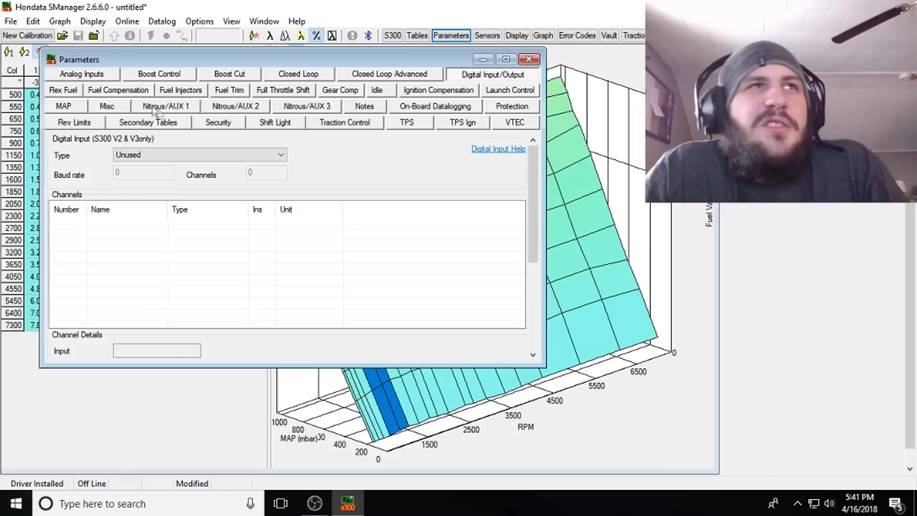
left_click(83, 75)
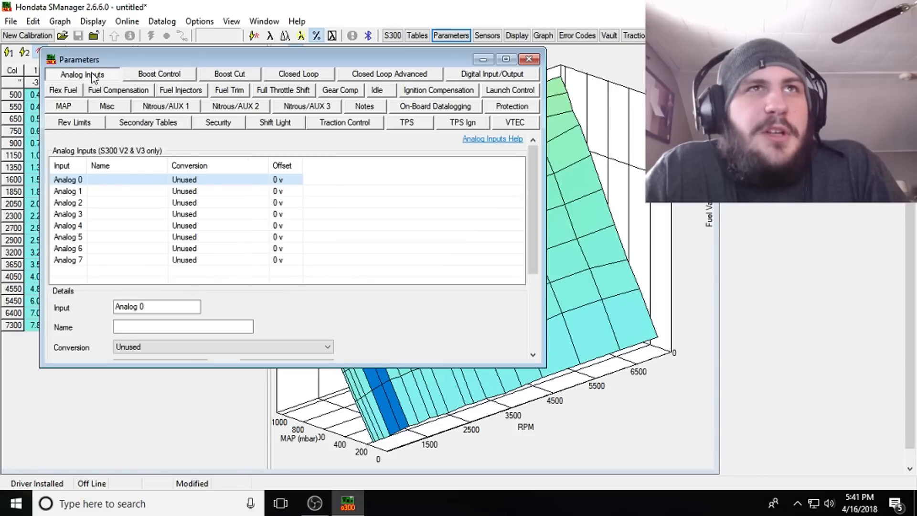
- Set the flex fuel ethanol content analyzer input to Analog D12 AN1
left_click(76, 90)
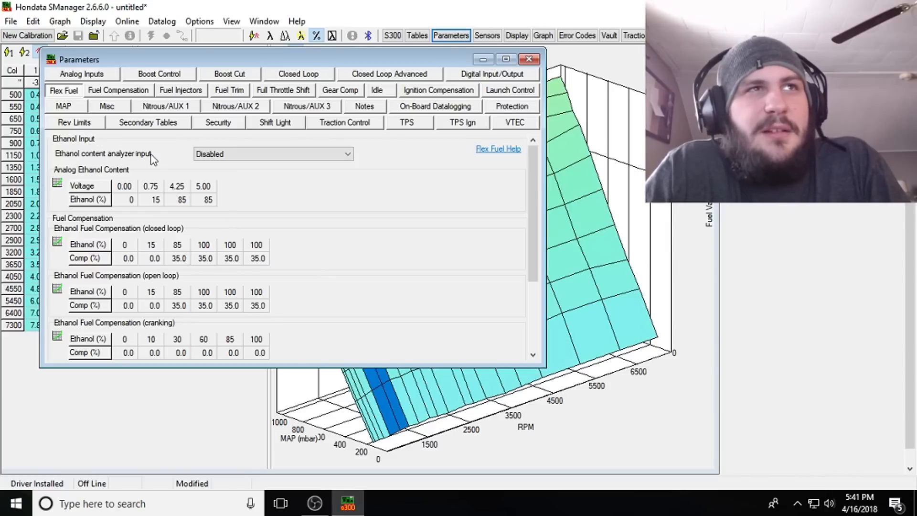
left_click(245, 154)
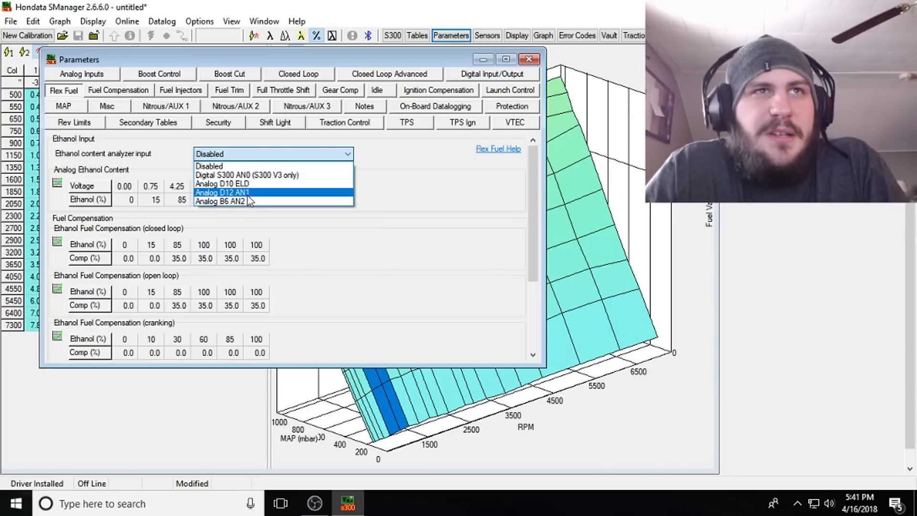
left_click(249, 193)
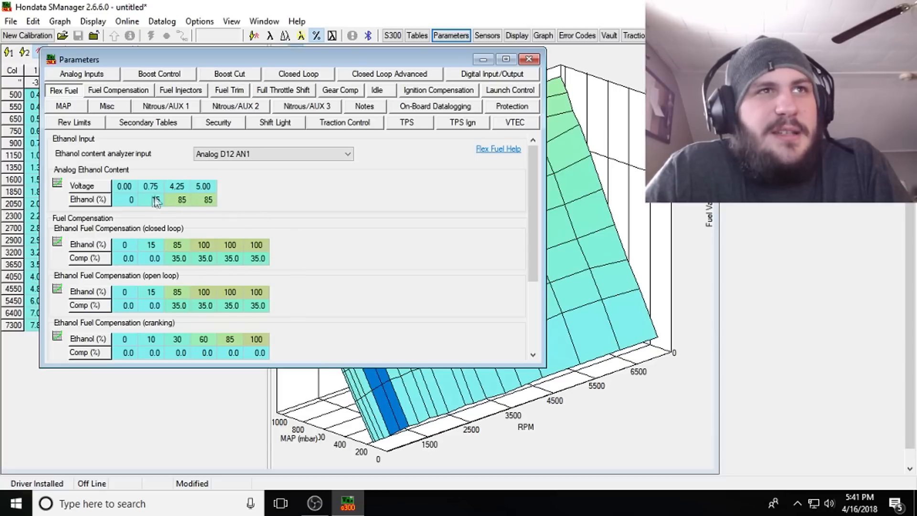
- Review the analog ethanol content table and the ethanol fuel and ignition compensation tables
left_click(178, 201)
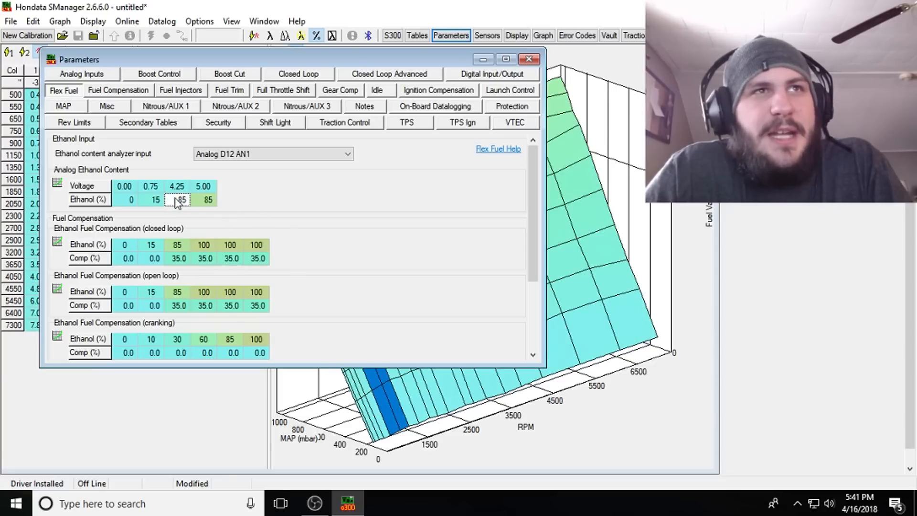
left_click(204, 201)
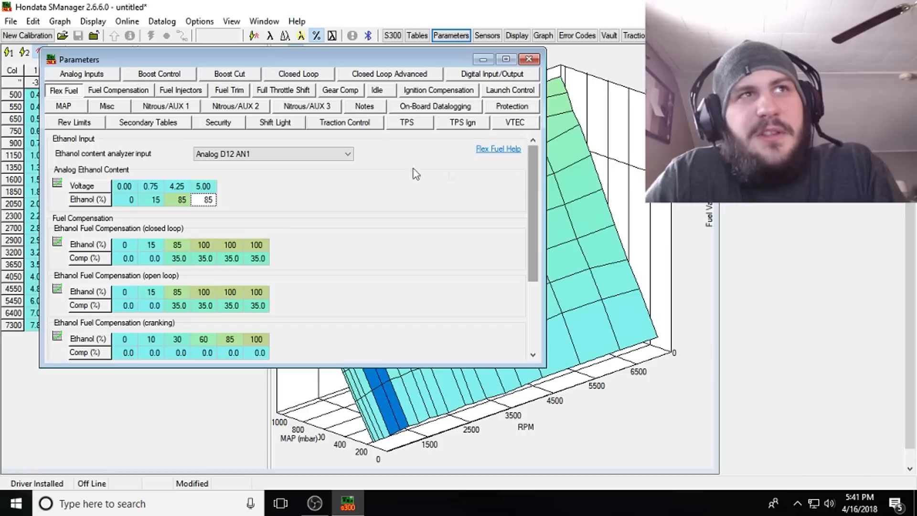
left_click_drag(534, 193, 539, 262)
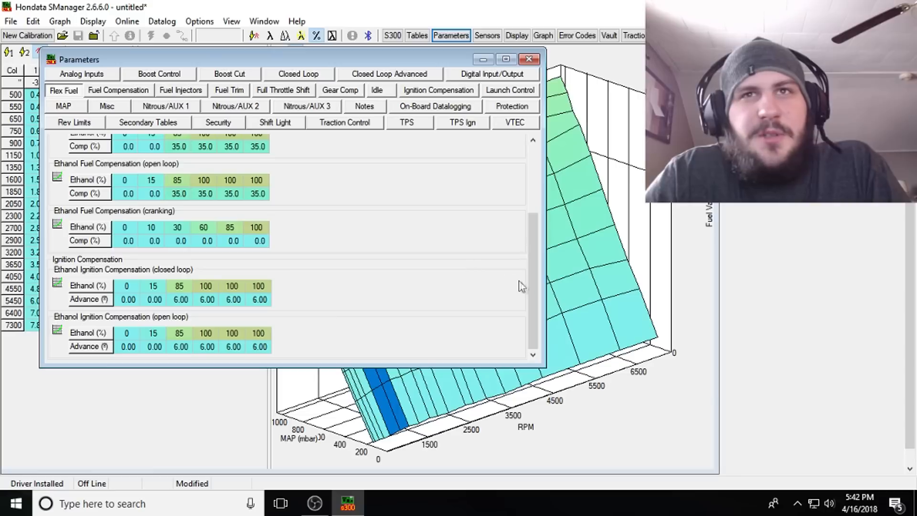
- Set the flex fuel ethanol content analyzer input to Disabled
left_click_drag(534, 286, 530, 194)
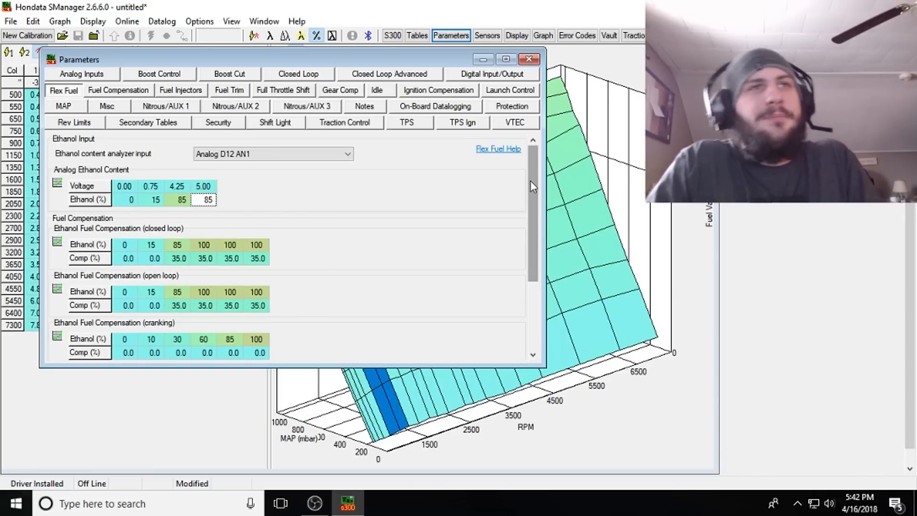
left_click(210, 155)
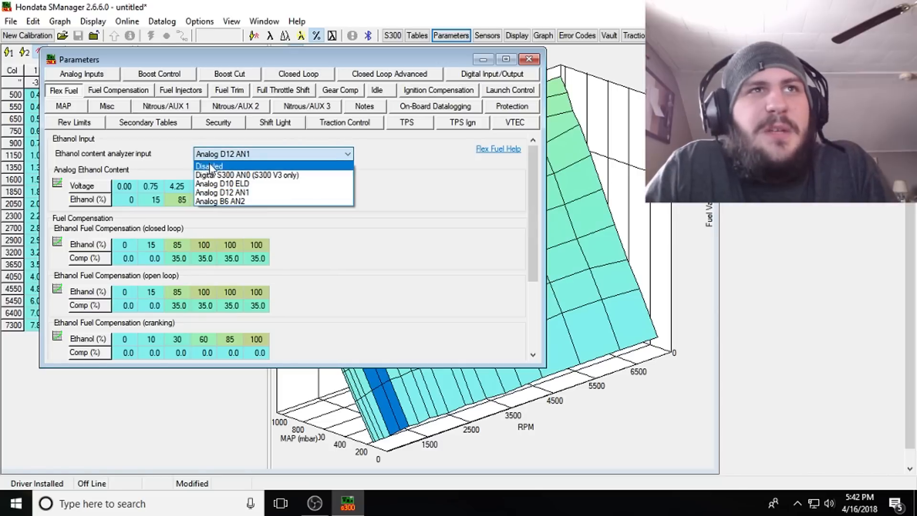
left_click(210, 166)
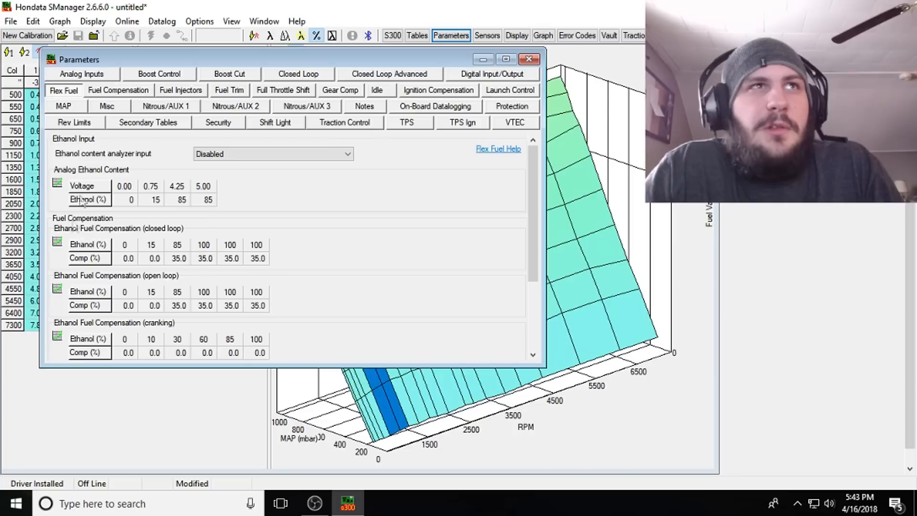
- Review the air temperature fuel compensation tables, comparing cold-temperature corrections for light and medium engine load
left_click(100, 89)
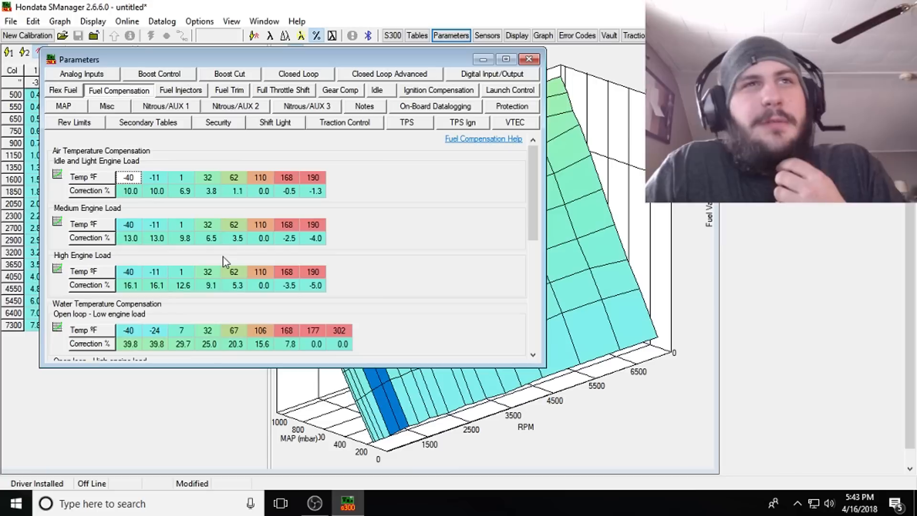
left_click(234, 194)
key("Down")
key("Left")
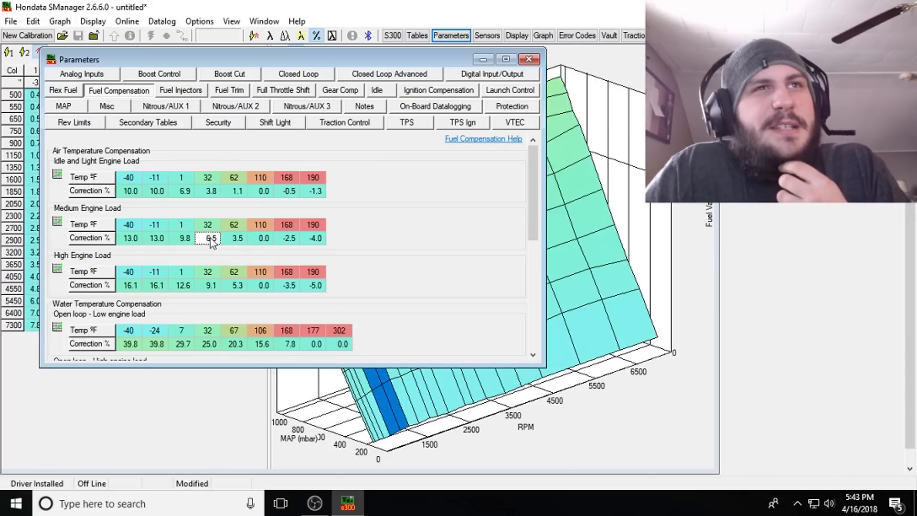
left_click(203, 194)
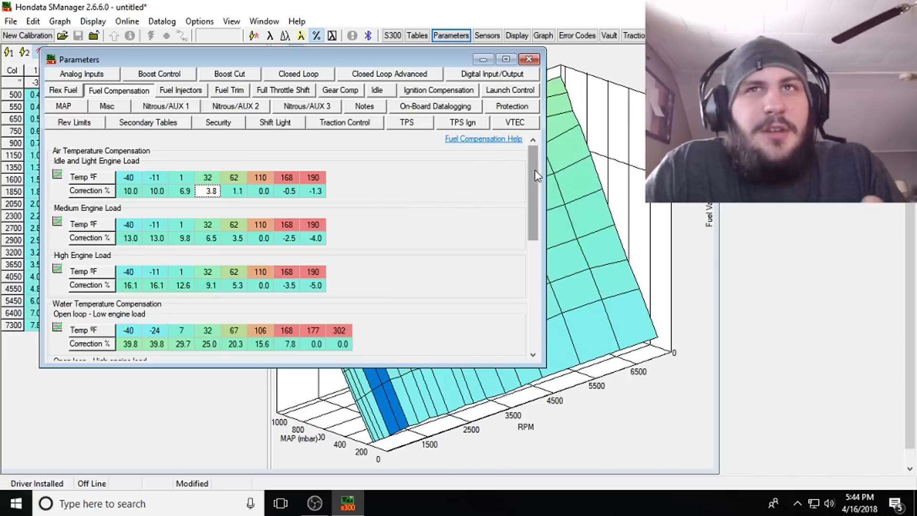
- Examine the water temperature fuel compensation tables, going through the open loop low engine load corrections from 32 to 177 °F
left_click_drag(533, 175, 533, 263)
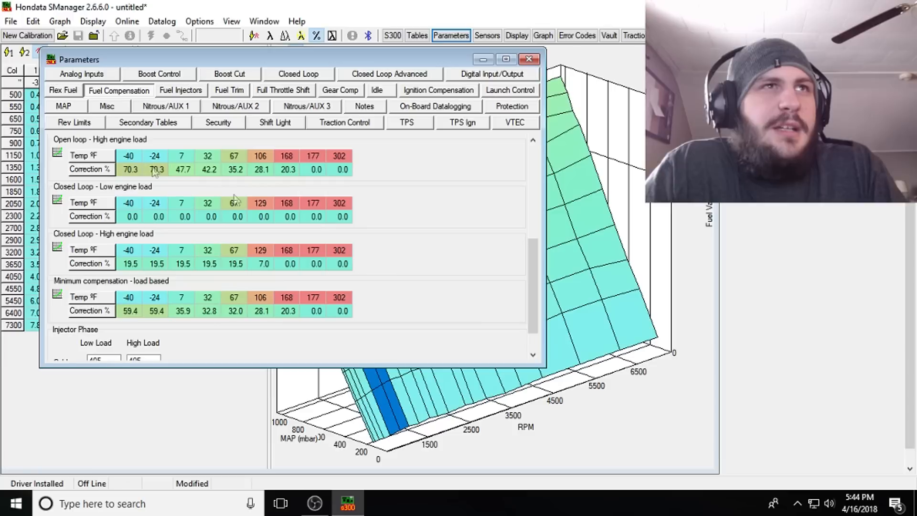
left_click(533, 140)
left_click(532, 139)
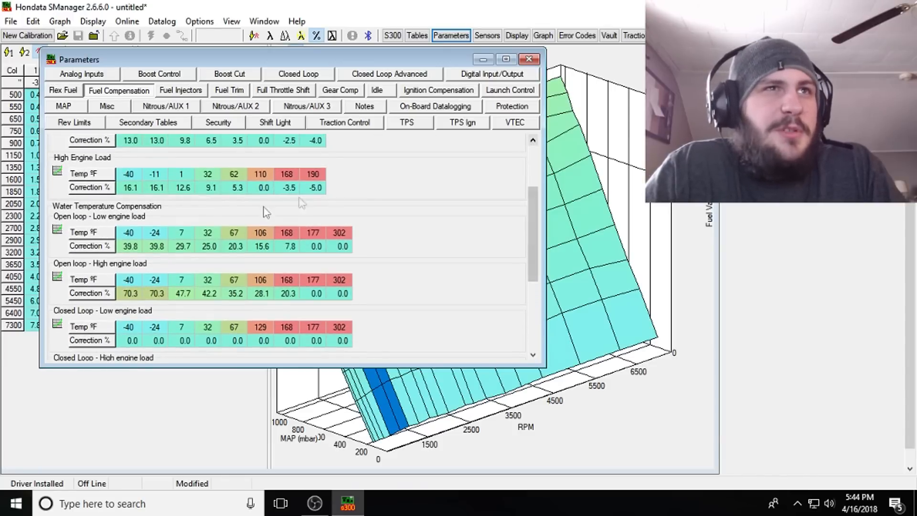
left_click(211, 248)
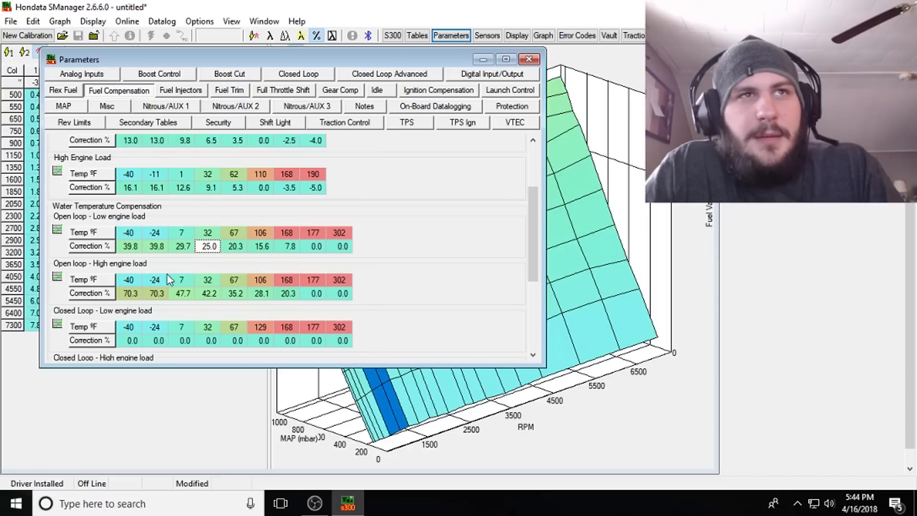
left_click(234, 247)
left_click(261, 246)
left_click(287, 246)
left_click(310, 248)
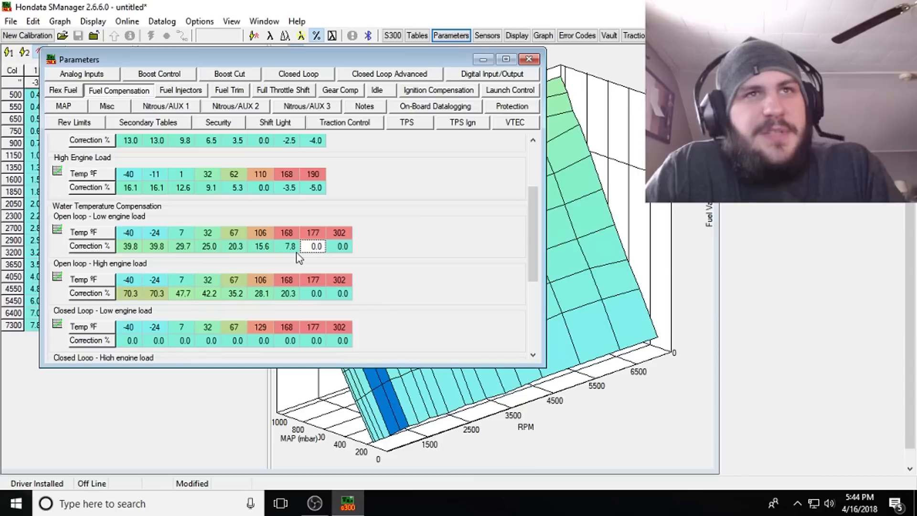
- Set the 168 °F water temperature correction to 0 in the open loop low and high engine load tables
double_click(293, 247)
key("BackSpace")
key("BackSpace")
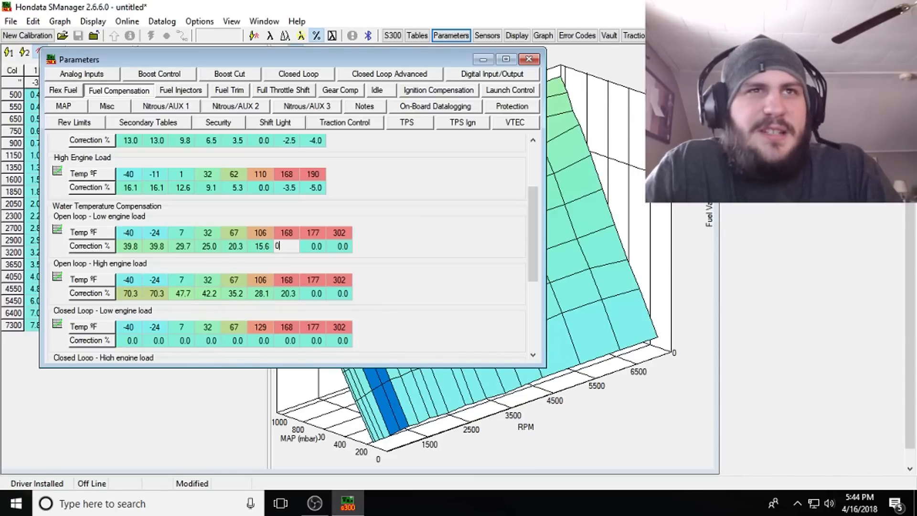
type("0")
double_click(294, 294)
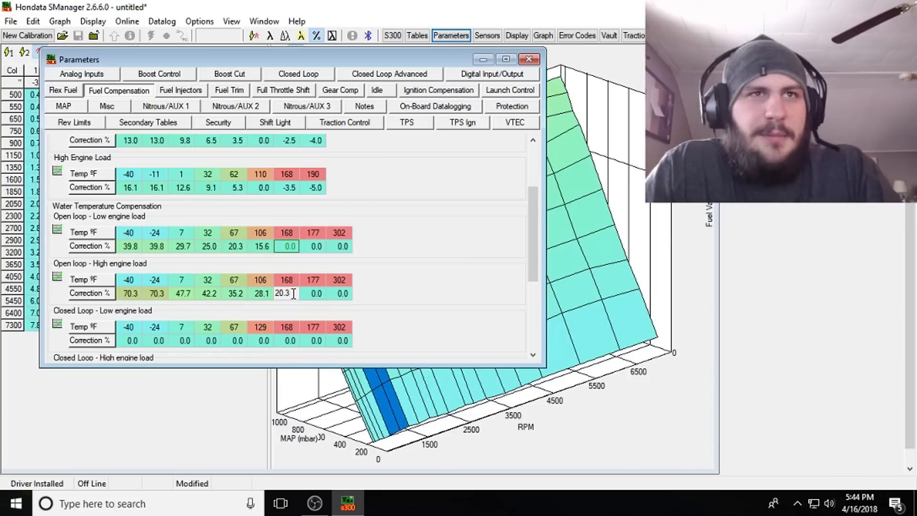
key("BackSpace")
type("0")
double_click(290, 250)
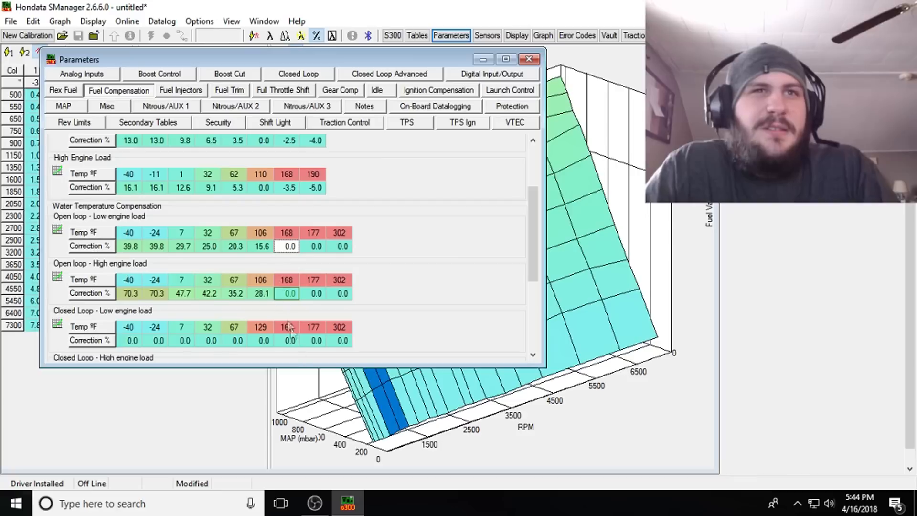
- Look over the closed loop and minimum water temperature compensation tables and the injector phase settings
double_click(293, 342)
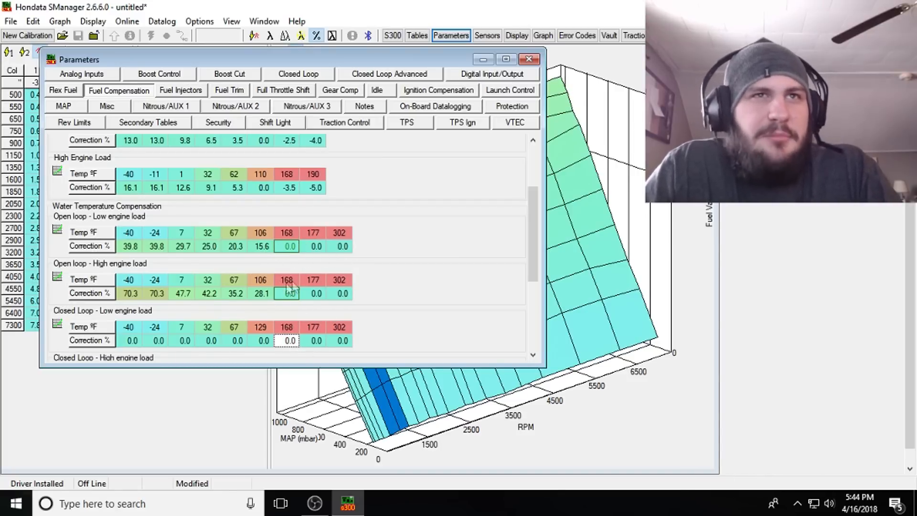
left_click_drag(534, 237, 534, 236)
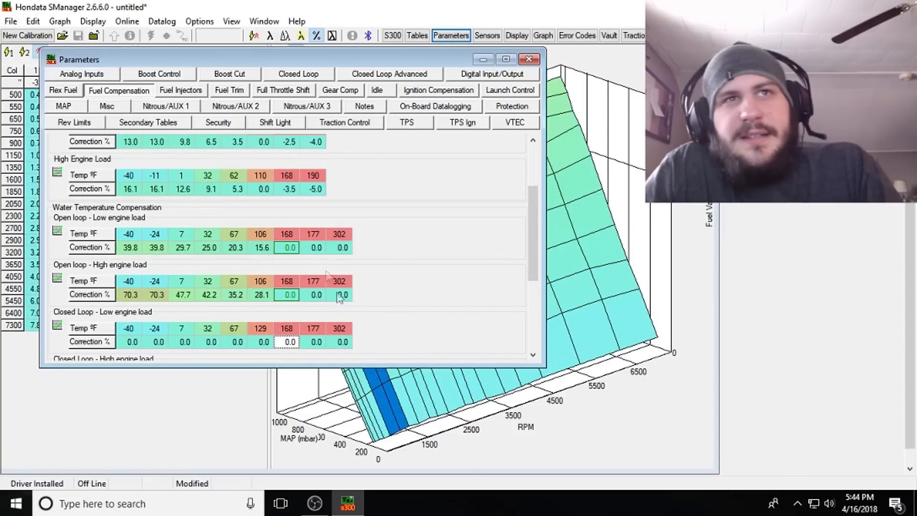
left_click_drag(529, 273, 527, 305)
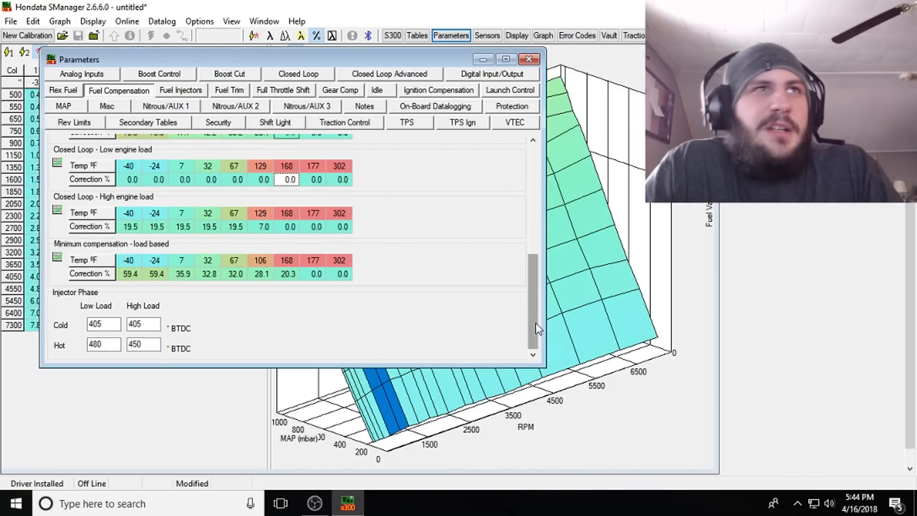
left_click_drag(539, 341, 532, 201)
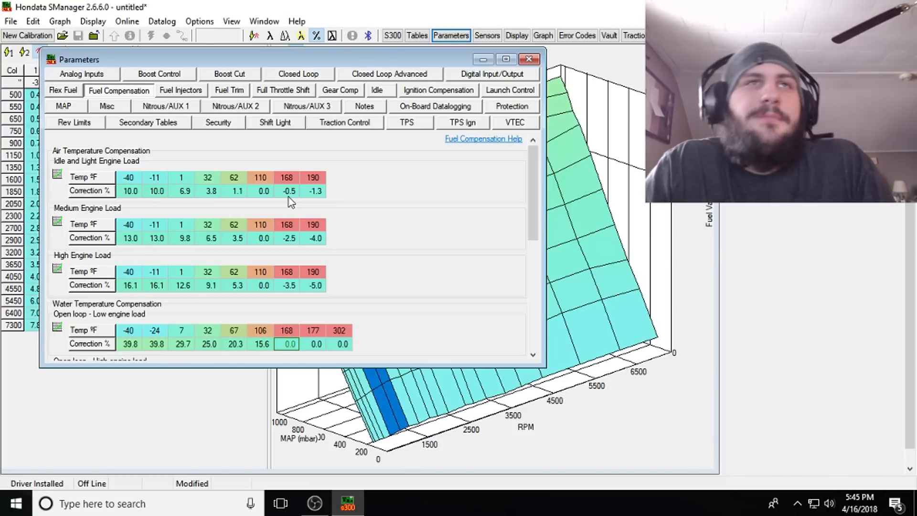
- Set the primary injectors' current size to 1000 cc/min and apply the Deatschwerks 1000cc dead time preset
left_click(185, 90)
key("Tab")
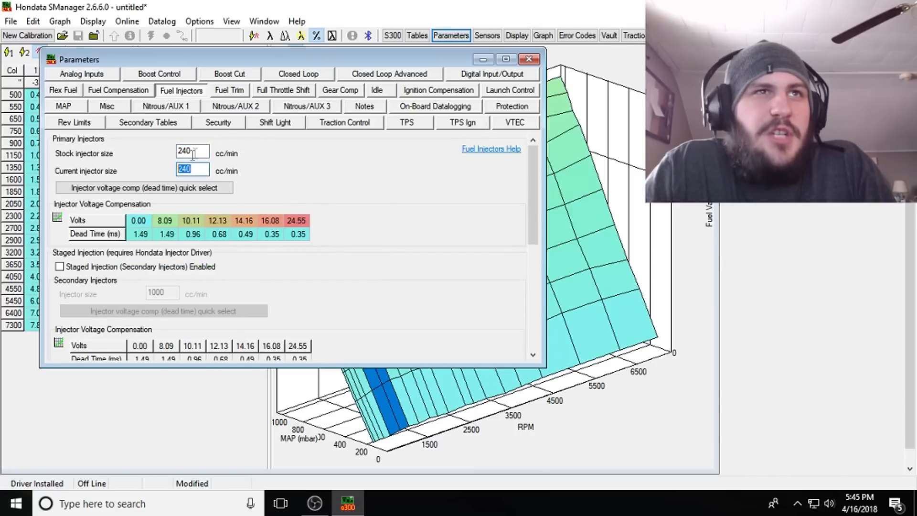
double_click(187, 151)
double_click(193, 171)
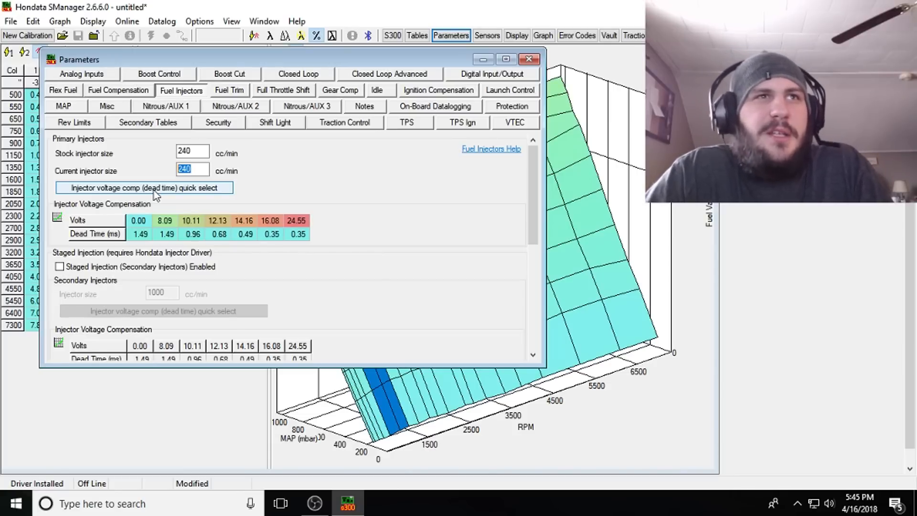
type("1000")
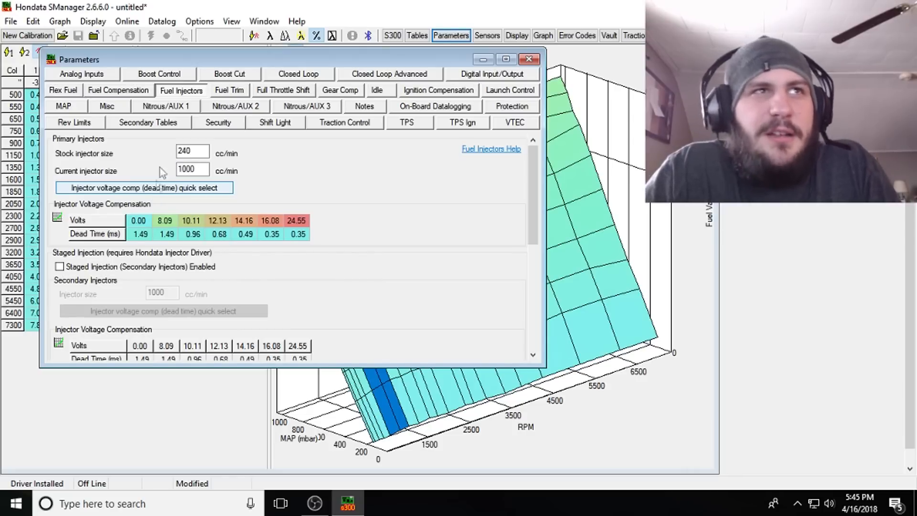
left_click(114, 190)
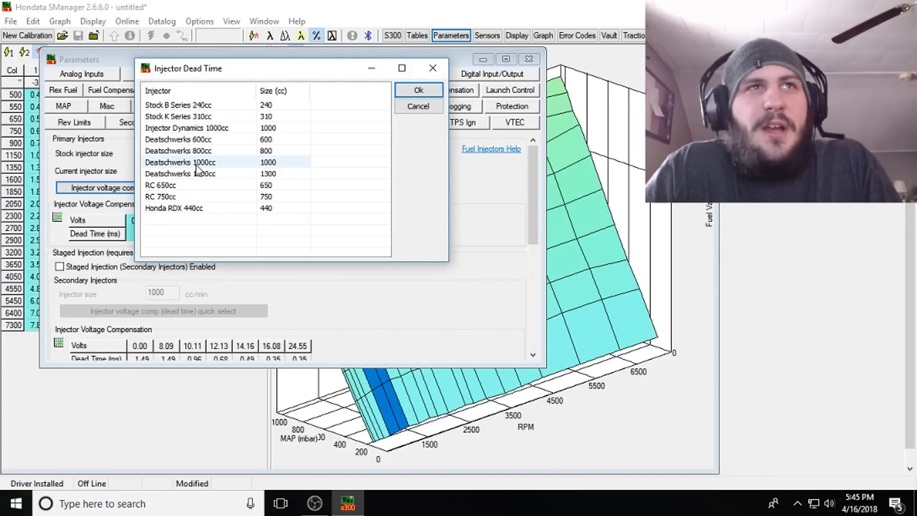
double_click(197, 165)
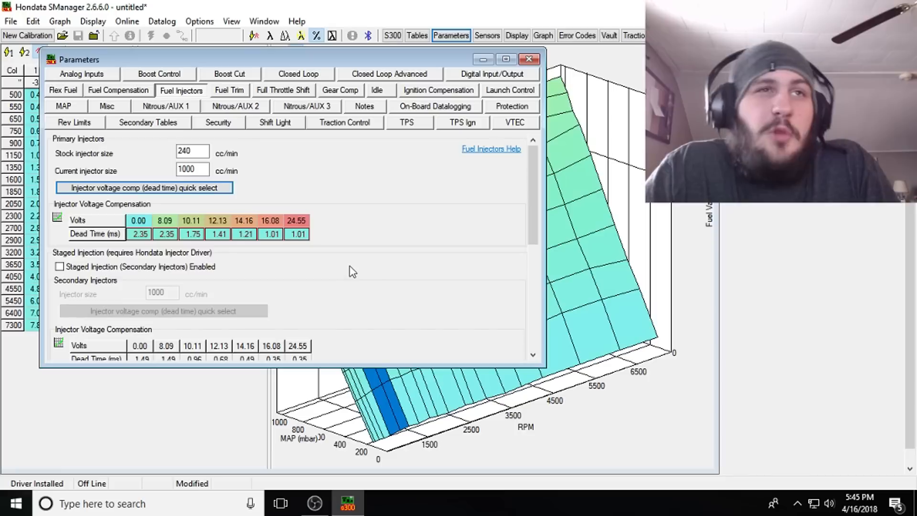
- Inspect the primary injector voltage compensation table's voltages and dead times
left_click(103, 221)
left_click(295, 236)
left_click(273, 235)
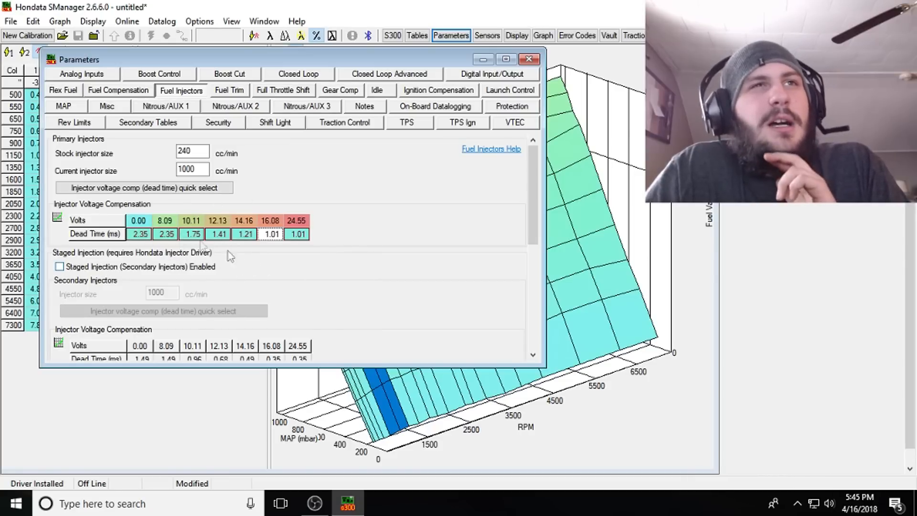
left_click(165, 222)
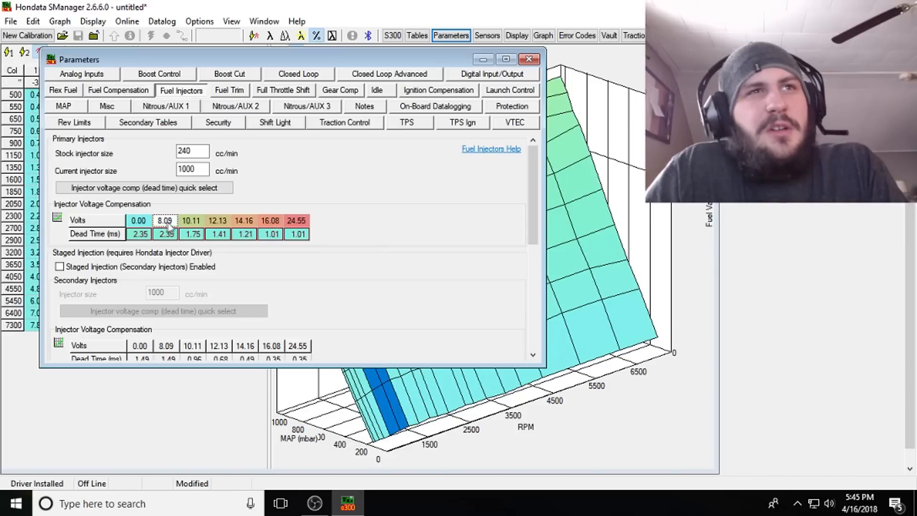
left_click(191, 222)
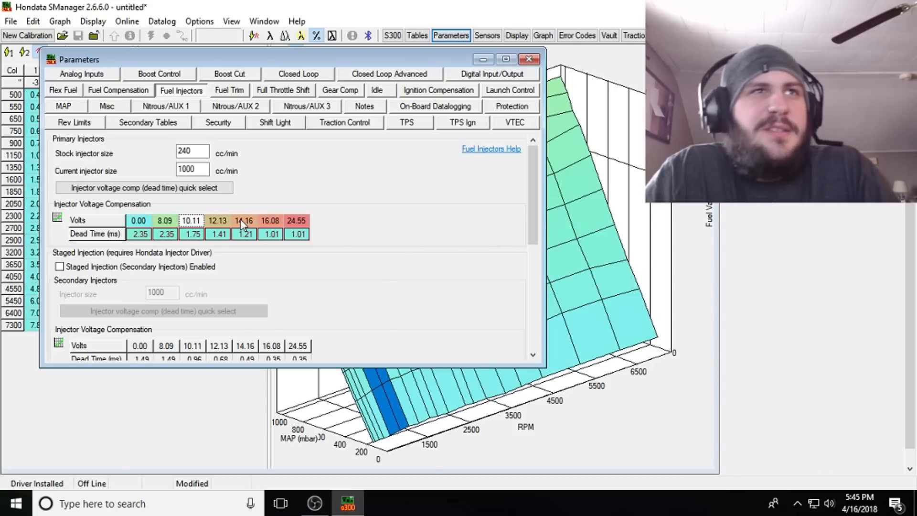
left_click(213, 187)
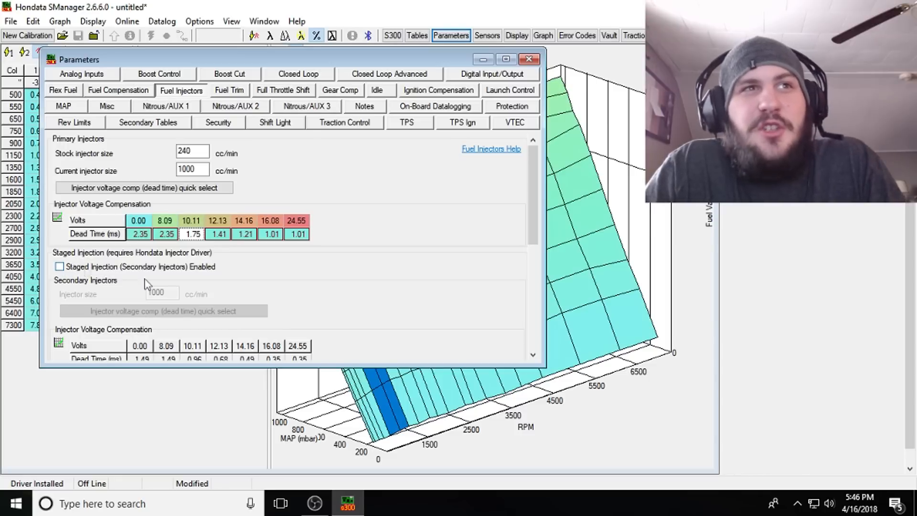
- Enable staged injection with secondary injectors and check the secondary injector size
left_click_drag(533, 201, 539, 231)
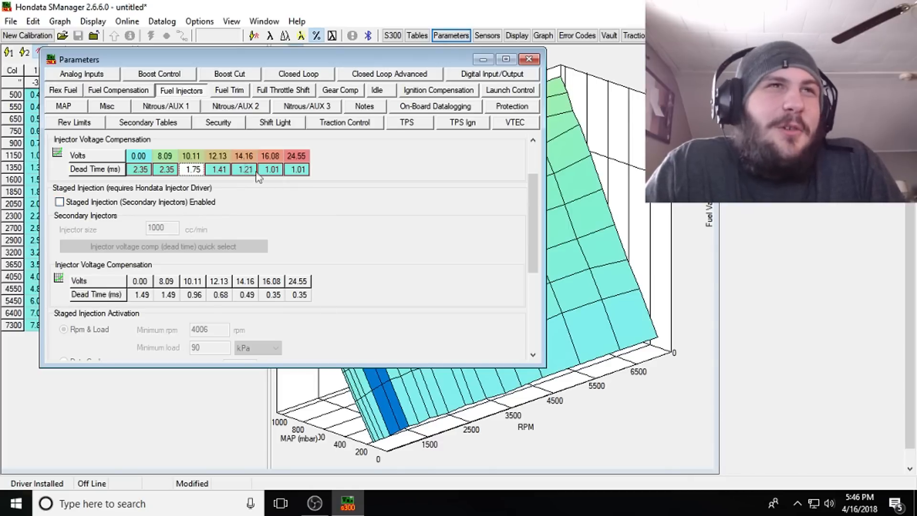
left_click(96, 203)
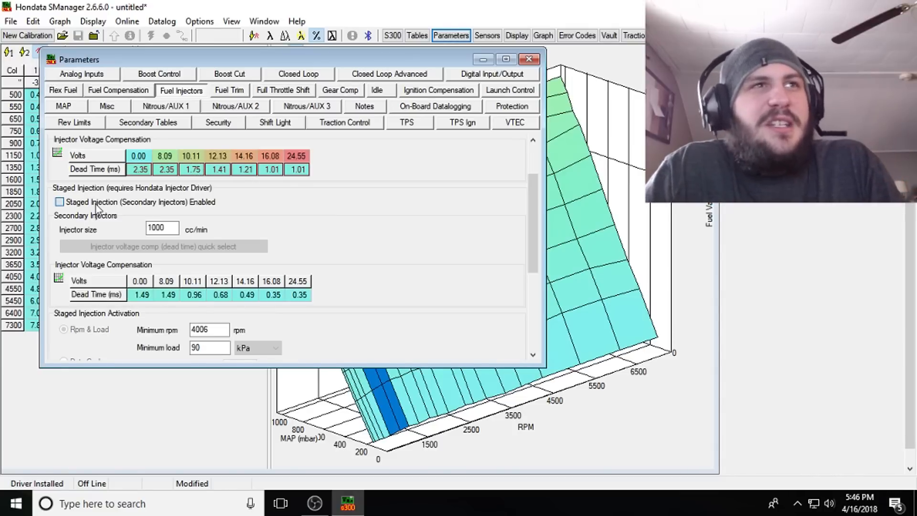
double_click(165, 227)
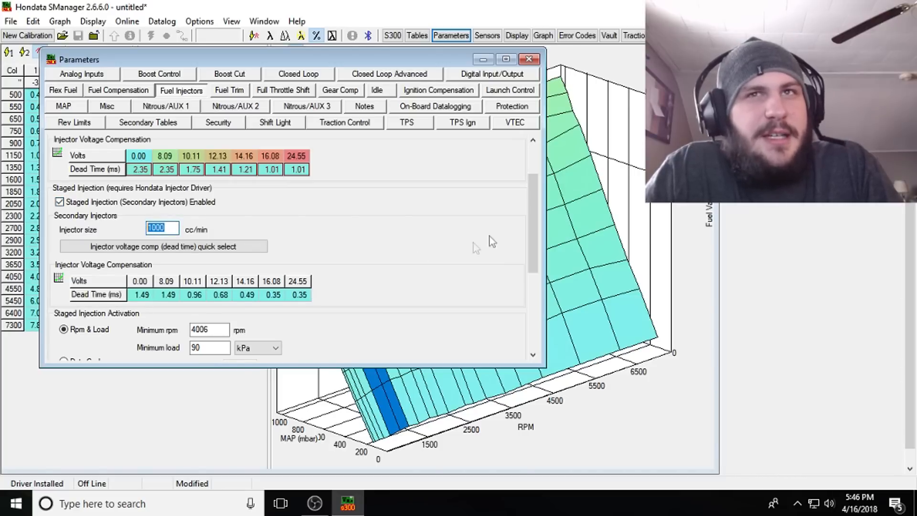
- Review the staged injection activation settings for minimum rpm and load, along with the switchover fuel and output control
left_click_drag(534, 243, 528, 284)
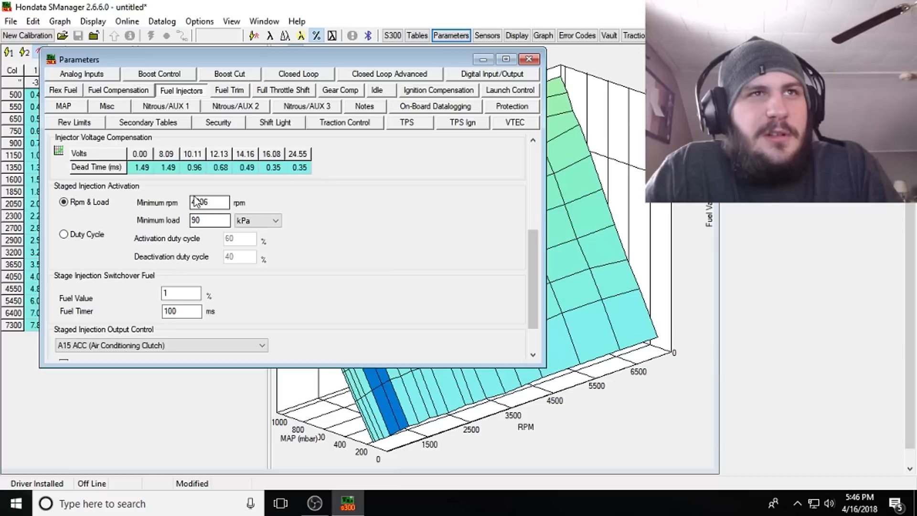
left_click_drag(205, 221, 155, 222)
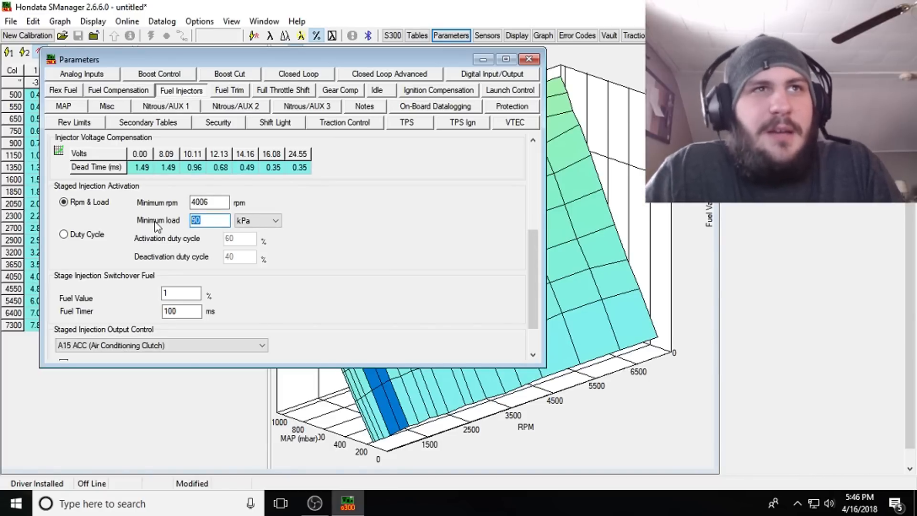
left_click(221, 203)
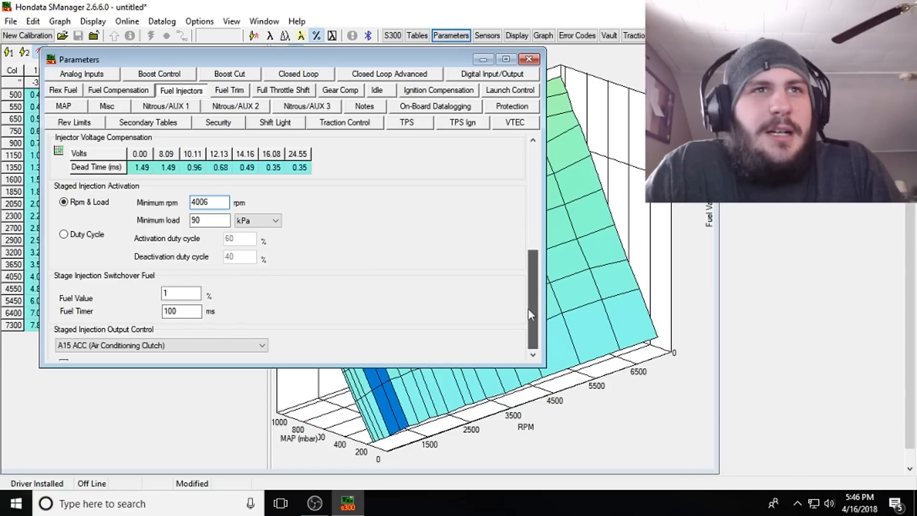
scroll(529, 310, "down", 2)
left_click_drag(531, 311, 529, 183)
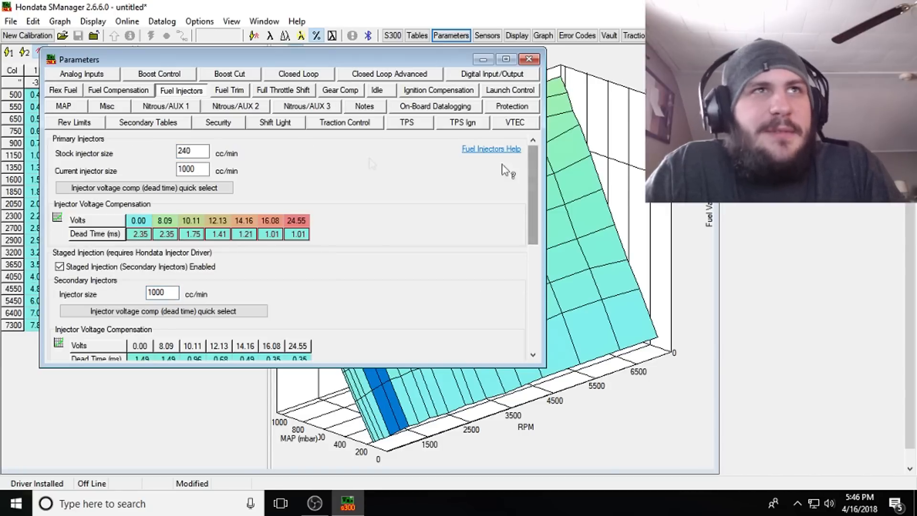
- Open the fuel trim parameters, try an overall fuel trim of 20%, and revert it
left_click(223, 90)
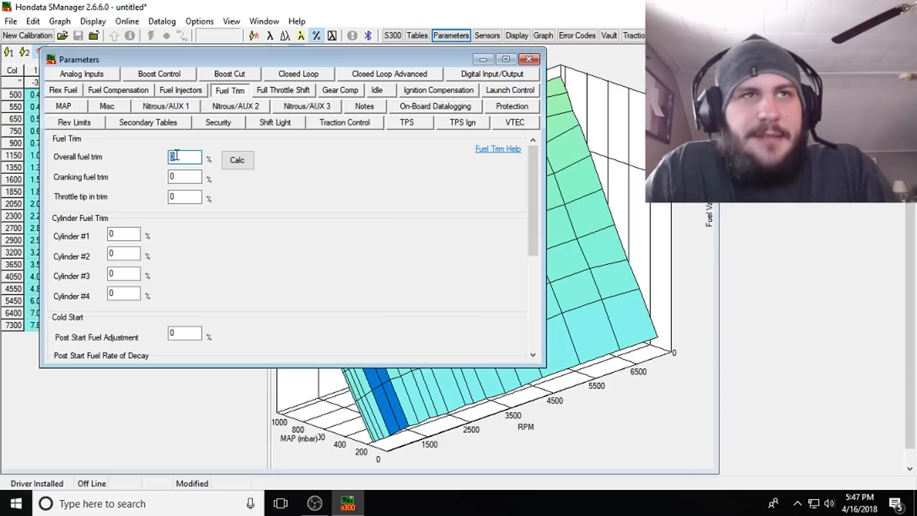
type("20")
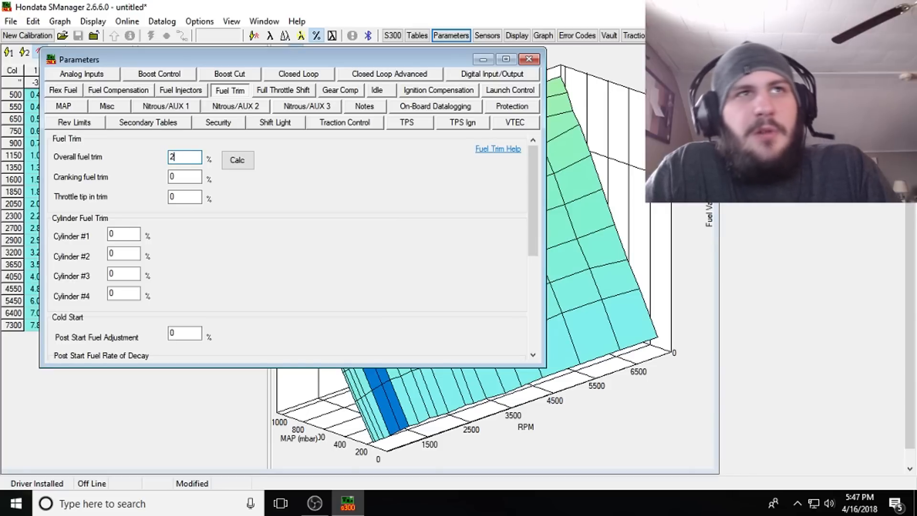
left_click(180, 176)
key("shift+Tab")
left_click(191, 176)
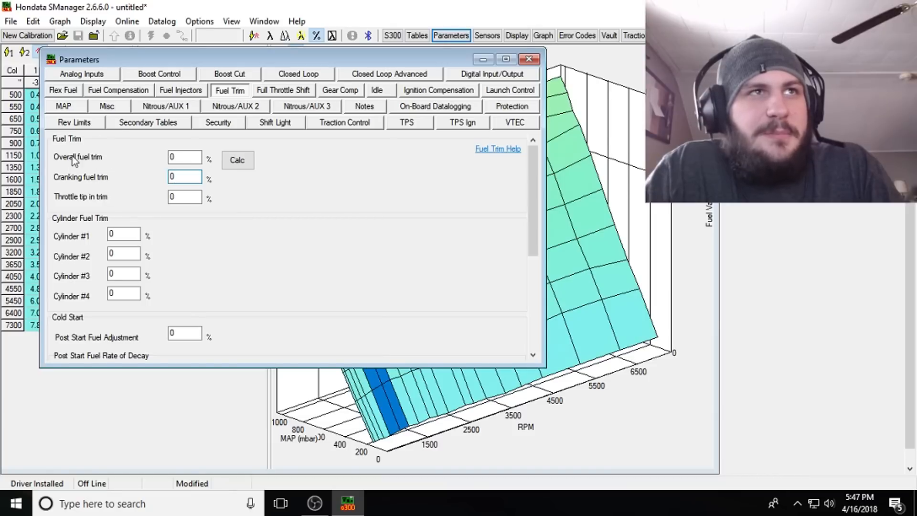
- Try a cranking fuel trim of -20% and clear the entry
double_click(173, 176)
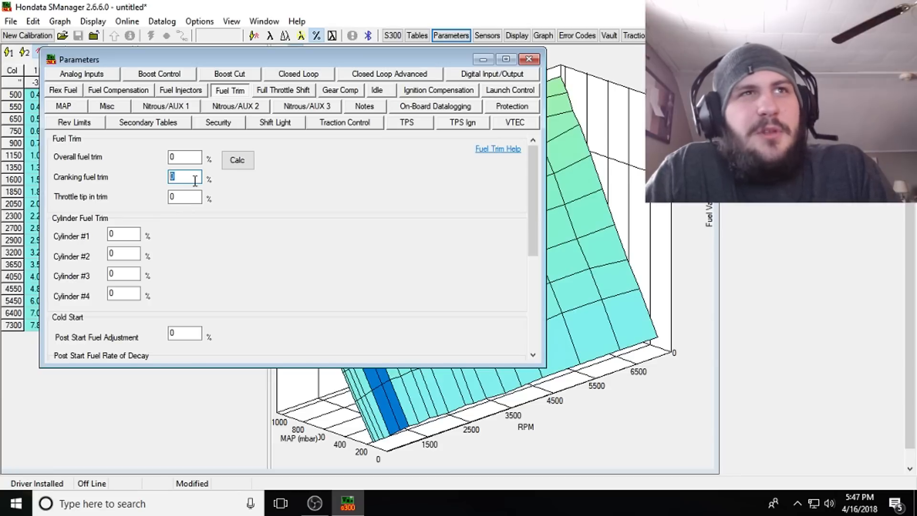
key("BackSpace")
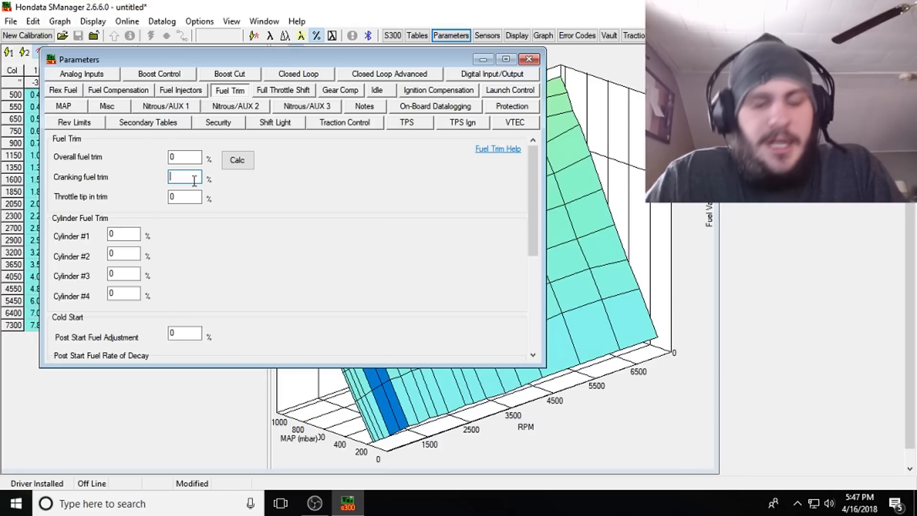
type("-20")
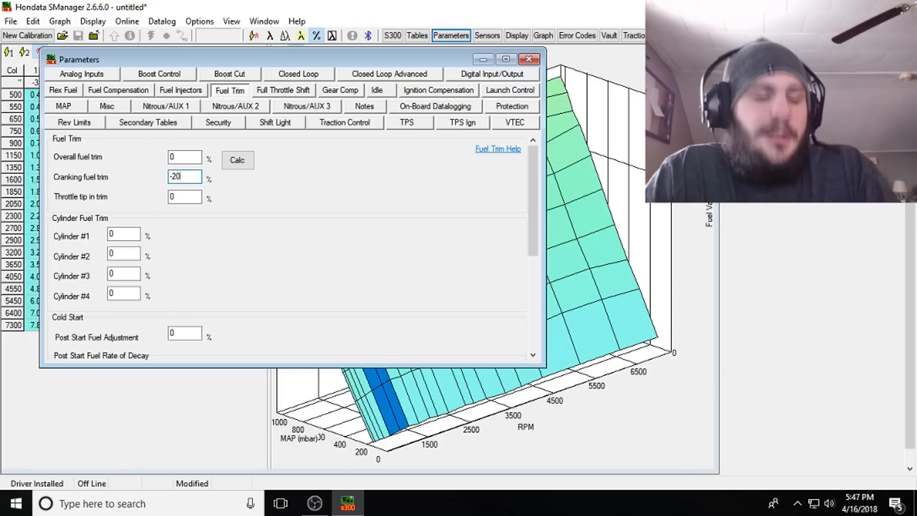
key("BackSpace")
key("BackSpace")
key("BackSpace")
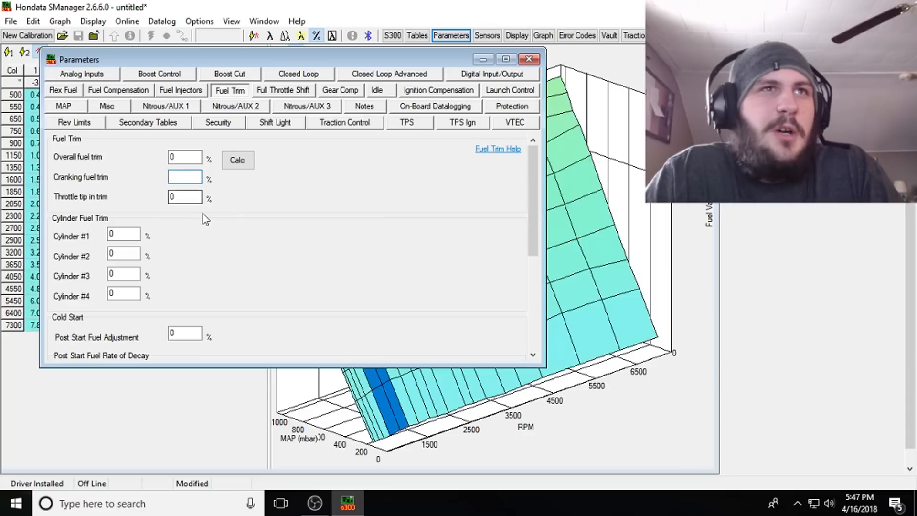
left_click(189, 198)
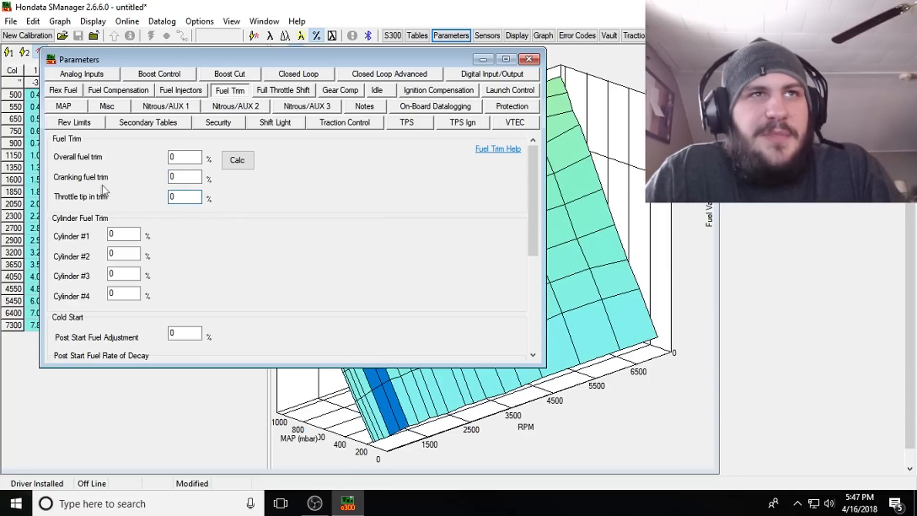
- Try a throttle tip in trim of 20% and revert the entry
double_click(192, 196)
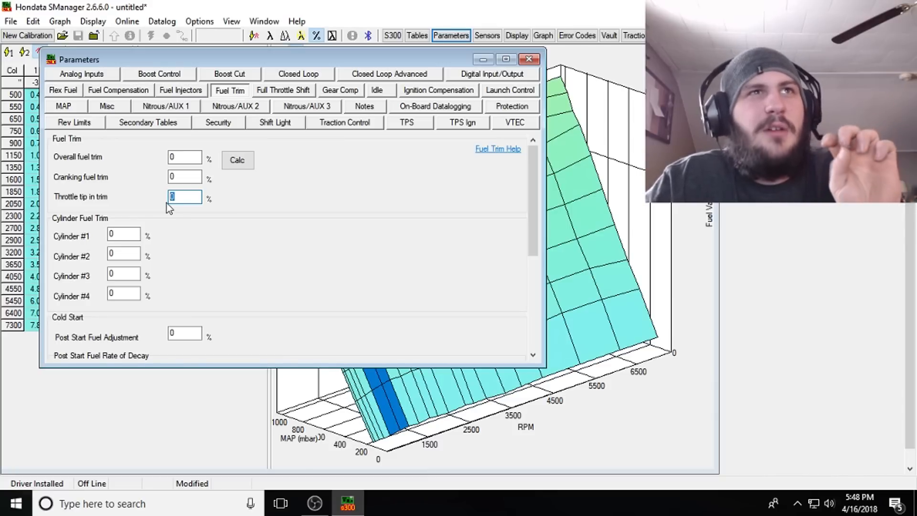
type("20")
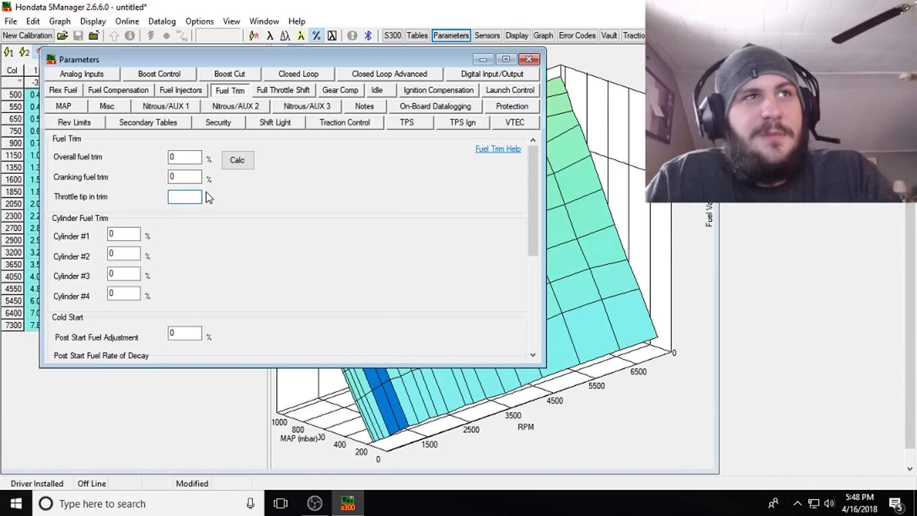
key("shift+Tab")
key("Tab")
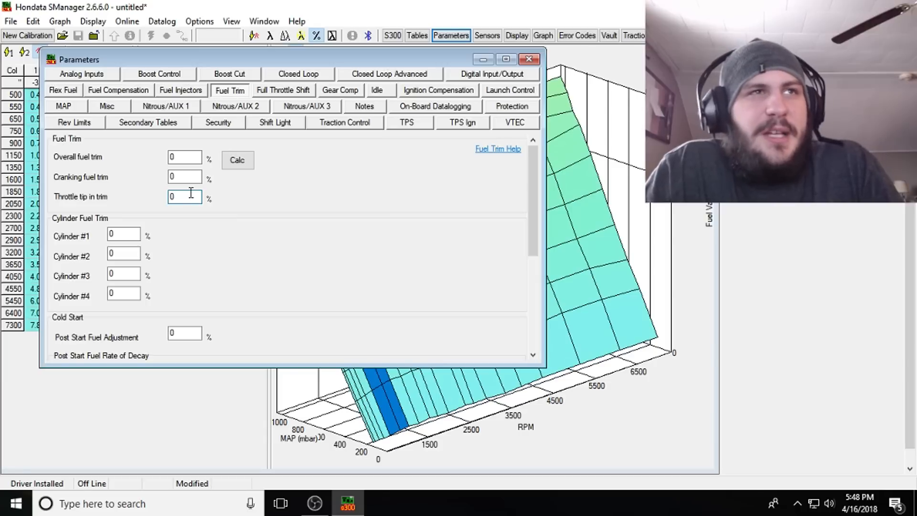
double_click(173, 197)
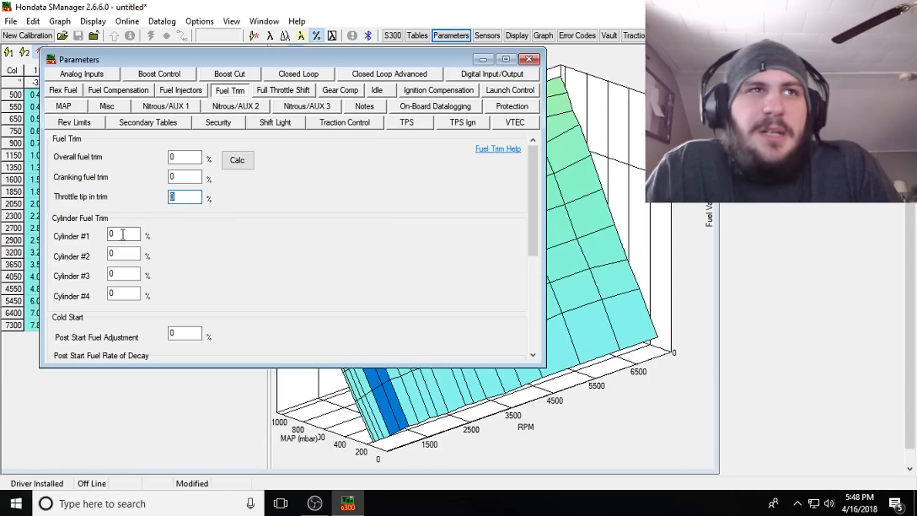
left_click(179, 177)
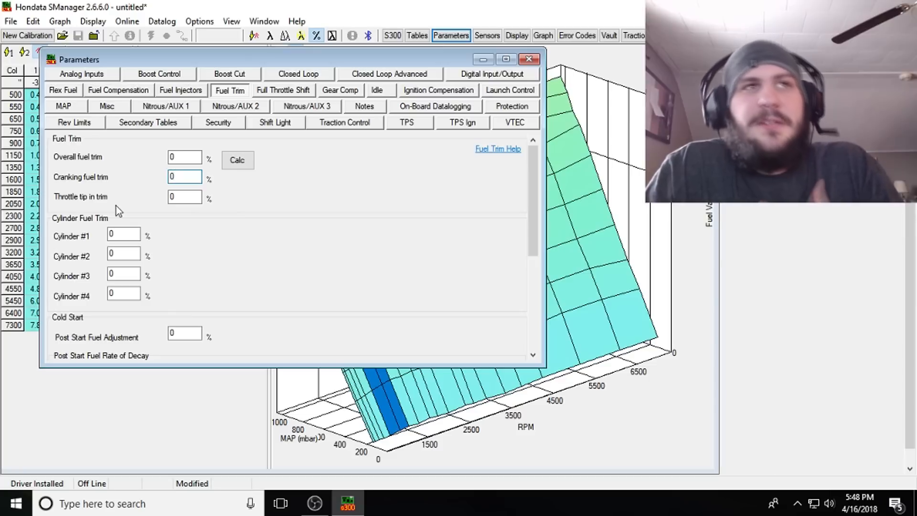
- Review the individual cylinder fuel trim settings
left_click_drag(537, 207, 537, 234)
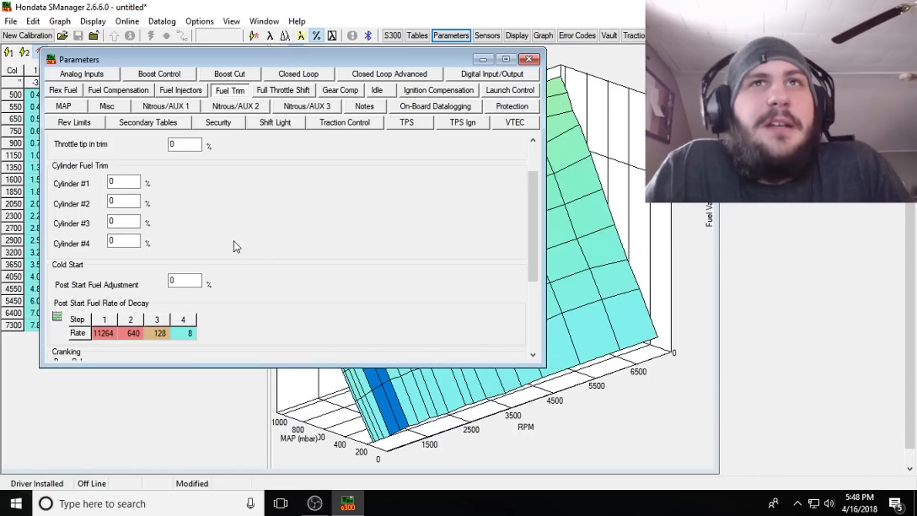
left_click(115, 201)
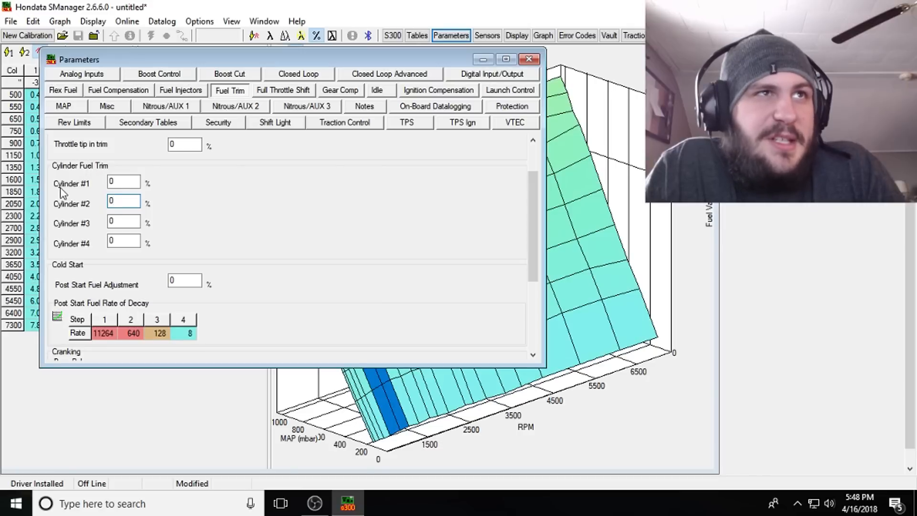
left_click(126, 184)
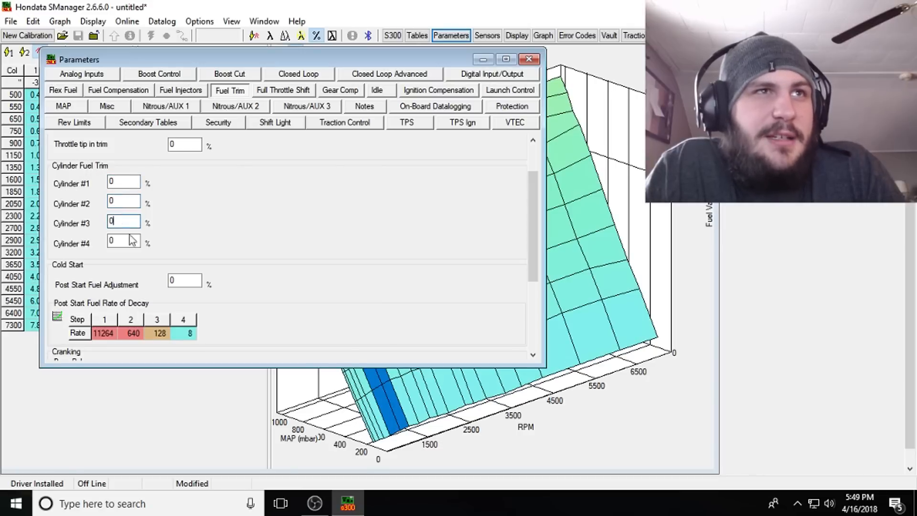
left_click(130, 217)
left_click(121, 182)
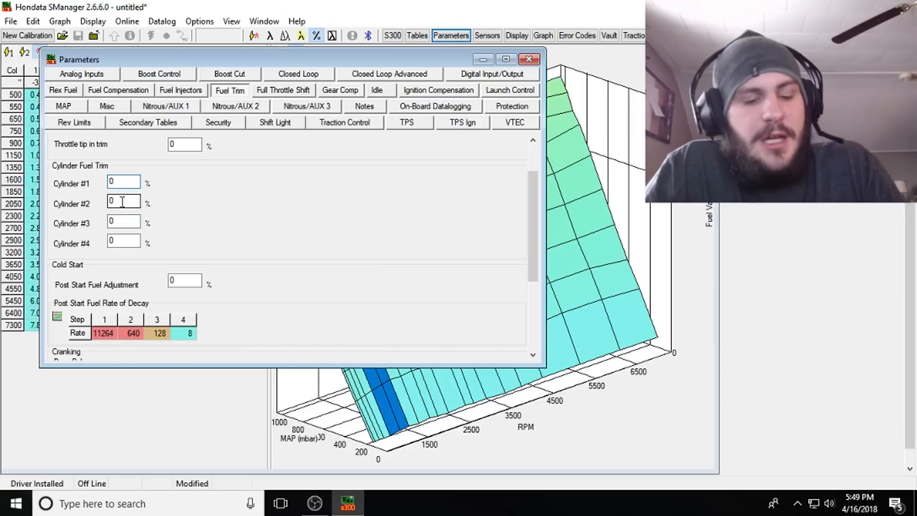
- Try a 5% fuel trim on cylinders 2 and 3, and clear both entries
key("Tab")
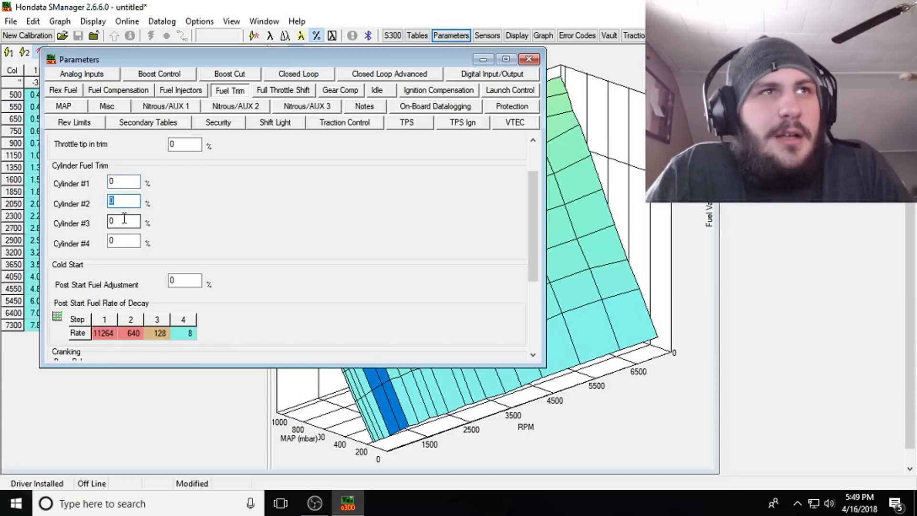
key("Tab")
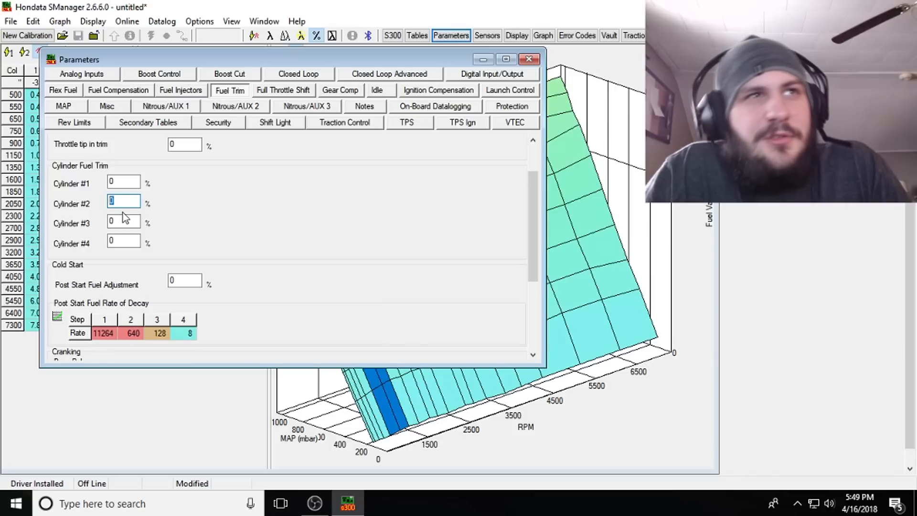
type("5")
left_click(122, 216)
type("5")
left_click_drag(127, 221, 102, 205)
key("BackSpace")
key("BackSpace")
left_click(118, 218)
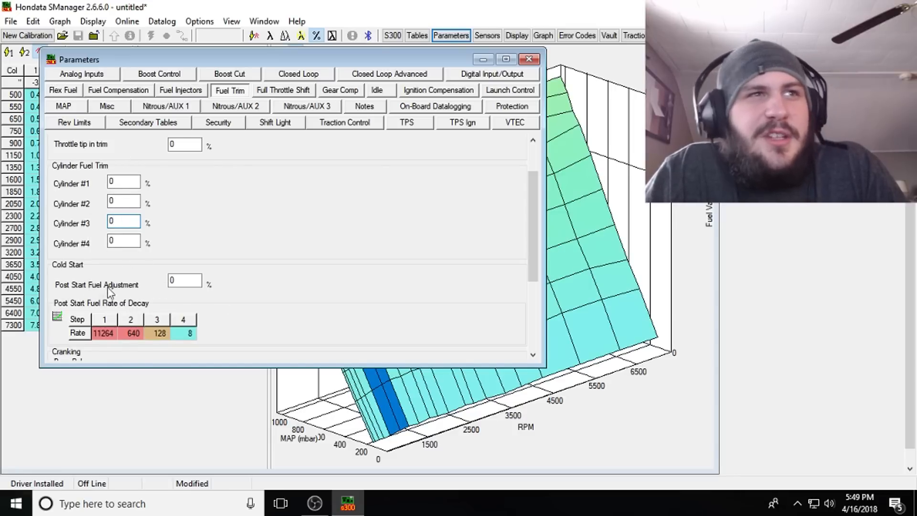
- Examine the cold start post-start fuel settings and the cranking base pulse and compensation tables
left_click_drag(534, 201, 529, 260)
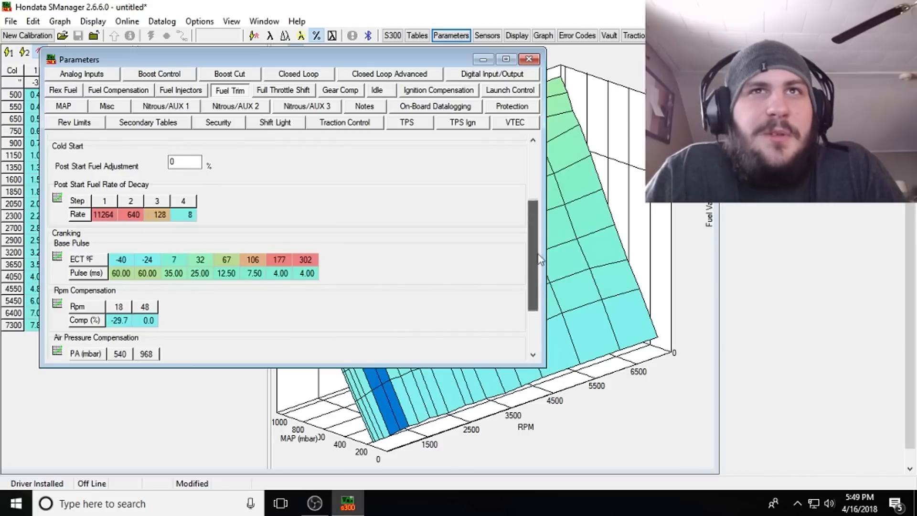
scroll(538, 253, "up", 3)
left_click_drag(538, 253, 534, 201)
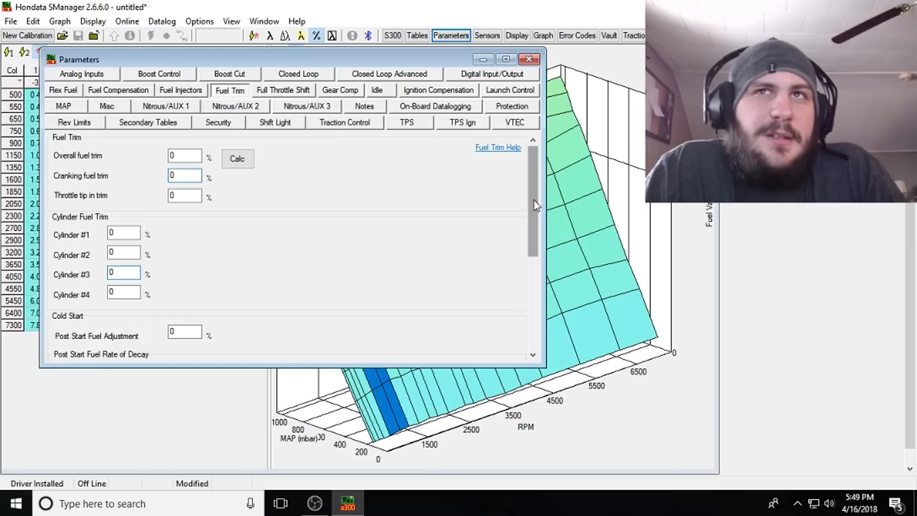
- Set the full throttle shift activation input to Always On
left_click(296, 91)
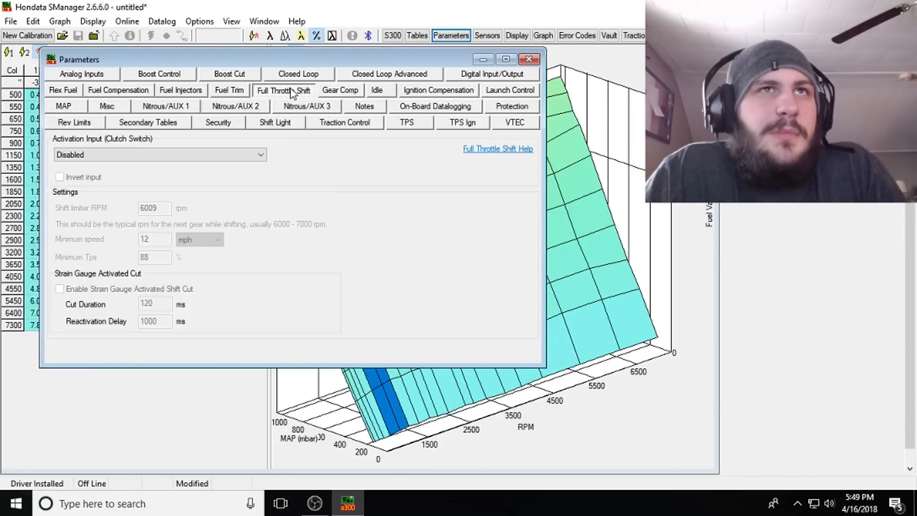
left_click(143, 156)
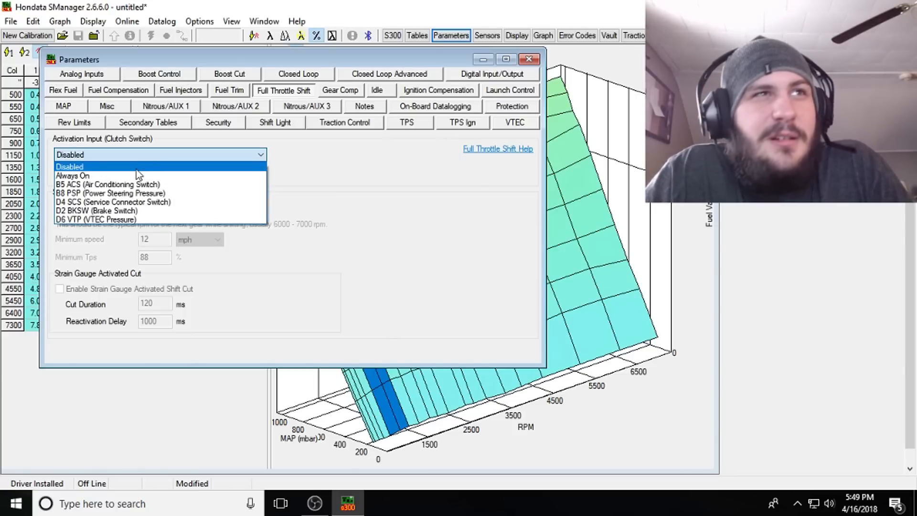
left_click(135, 173)
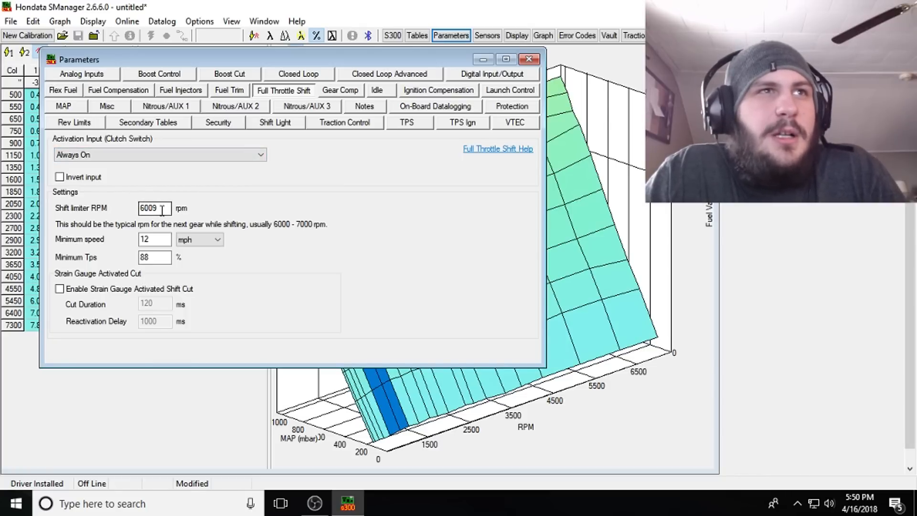
- Check the shift limiter RPM and minimum speed, and briefly enable the strain gauge activated shift cut to view its options
left_click_drag(162, 210, 136, 212)
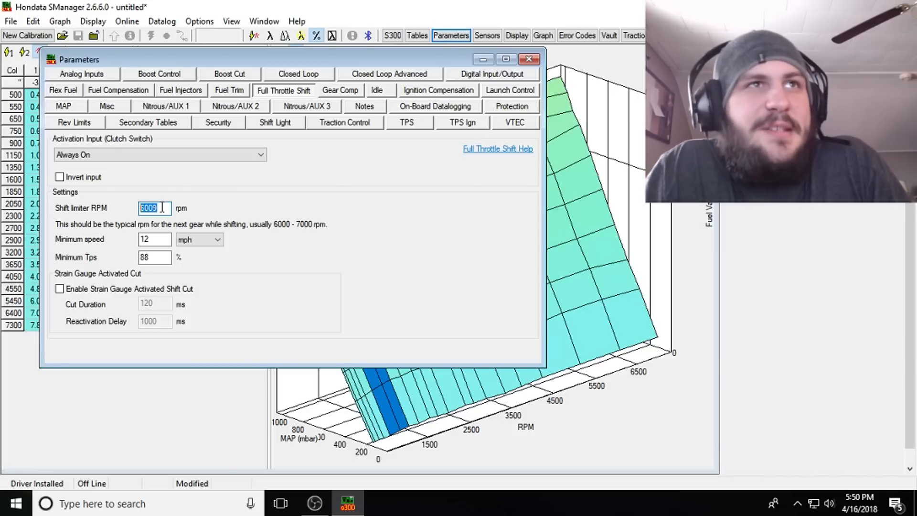
left_click(152, 239)
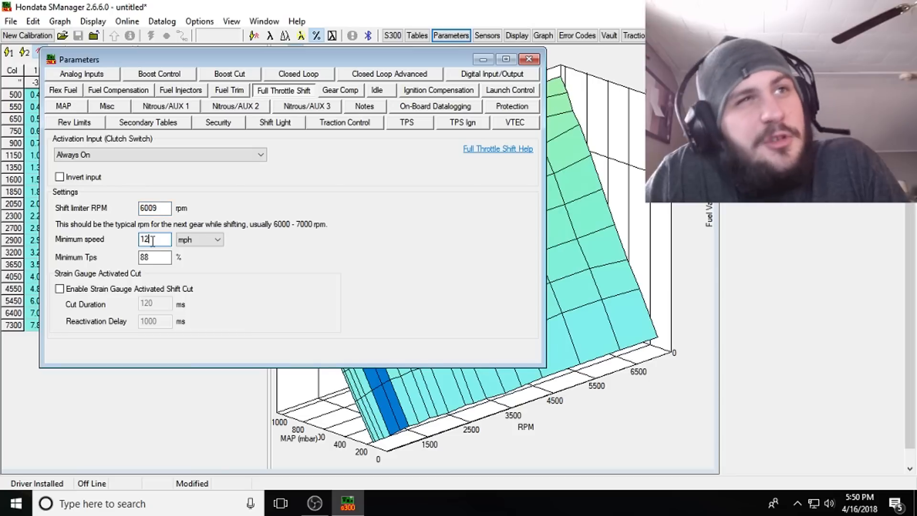
left_click(162, 208)
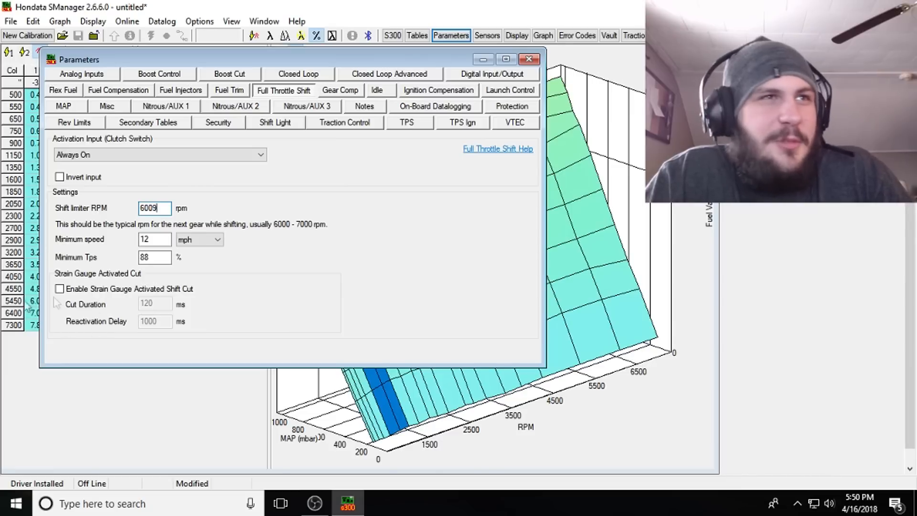
left_click(80, 293)
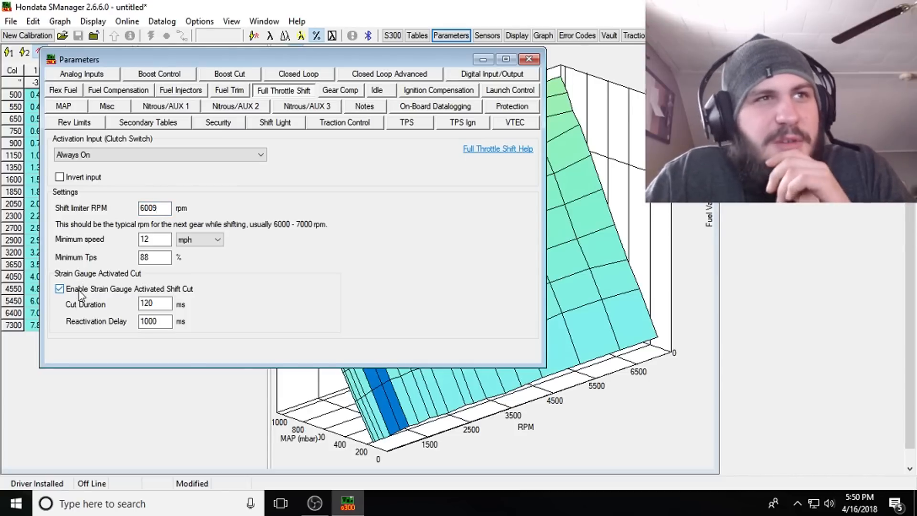
left_click(80, 293)
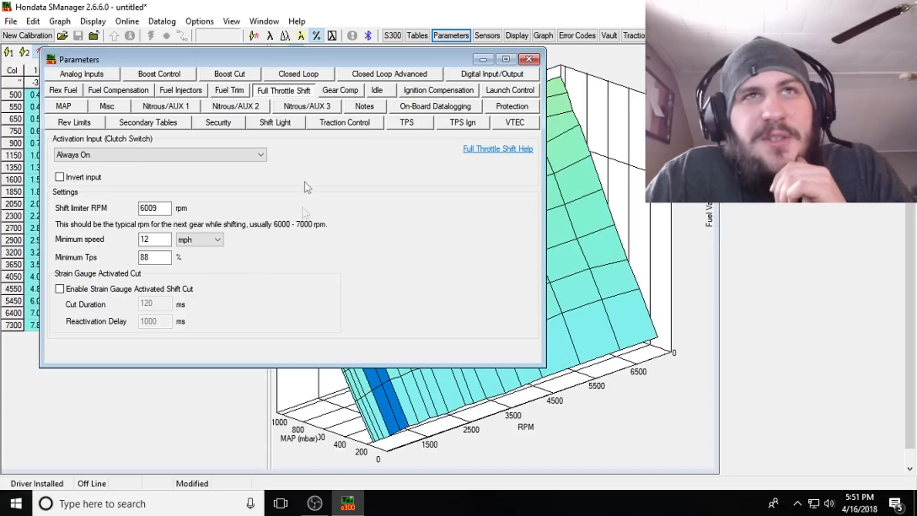
- Review the gear compensation's per-gear fuel and ignition corrections
left_click(334, 92)
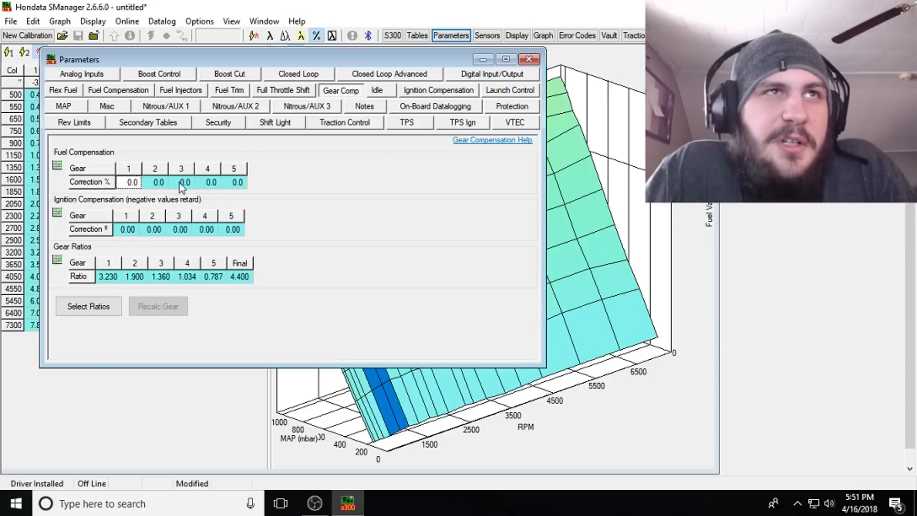
left_click(209, 181)
left_click(231, 229)
left_click(206, 230)
left_click(190, 230)
left_click(159, 229)
left_click(125, 230)
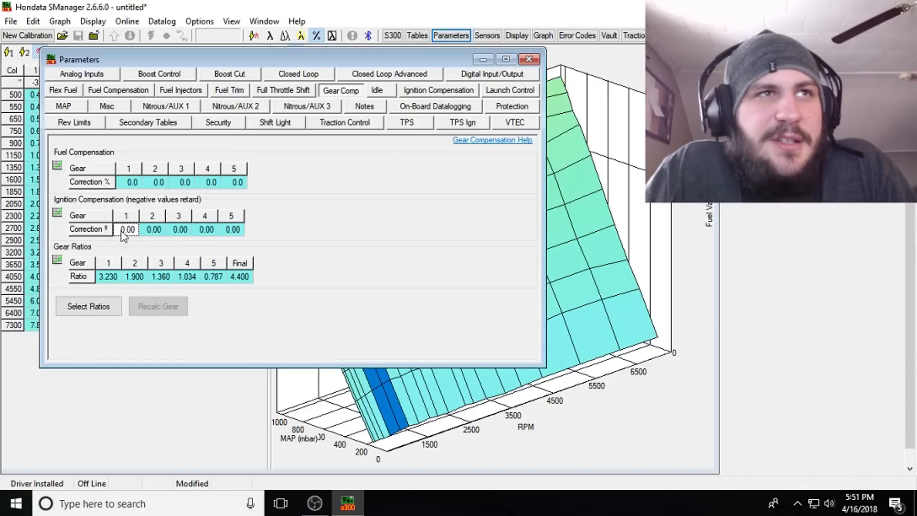
- Inspect the gear ratios for gears 1 to 5 and the final drive
left_click(106, 278)
left_click(146, 278)
left_click(161, 278)
left_click(187, 278)
left_click(213, 278)
left_click(240, 278)
- Apply the preset gear ratios of the Y20/S80 (US Integra GSR 1994-2001) transmission
left_click(94, 297)
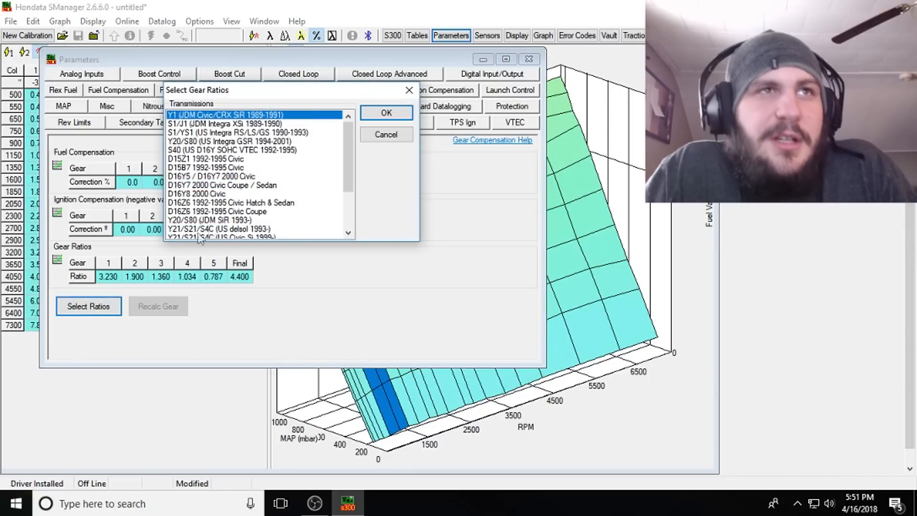
left_click(248, 142)
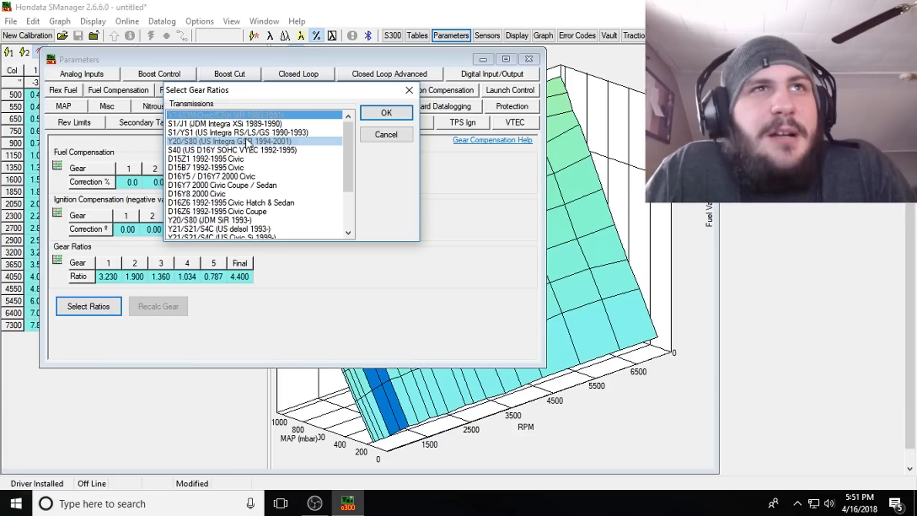
left_click(387, 114)
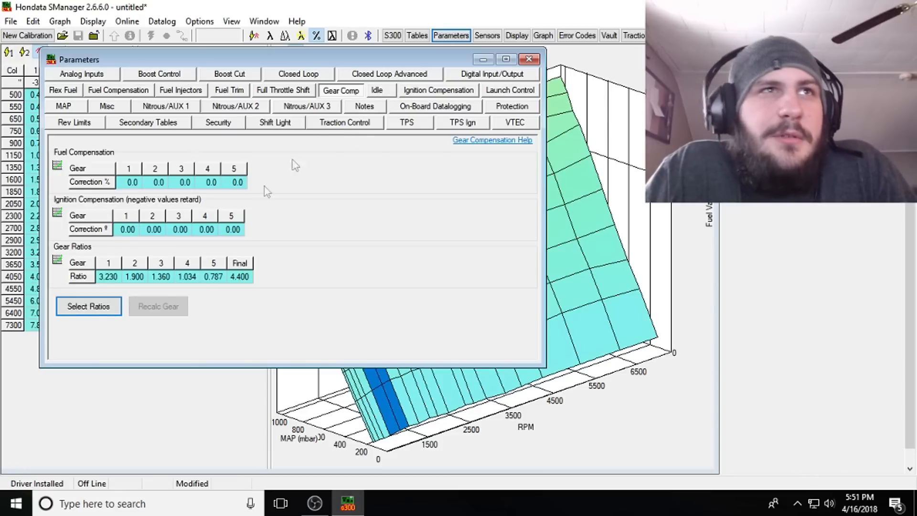
- Try decreased and increased IAC duty cycle settings for the idle, set it to Normal, and check the ignition controlled idle tables
left_click(391, 95)
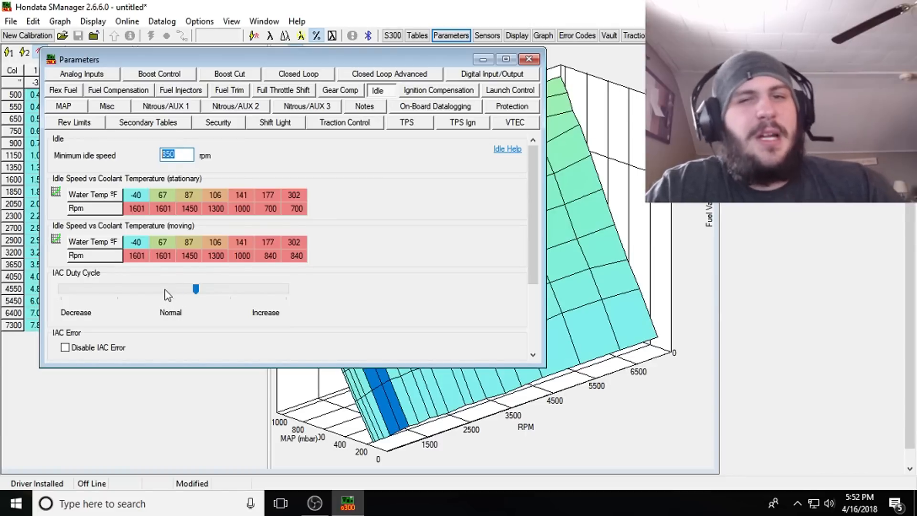
left_click_drag(196, 289, 41, 321)
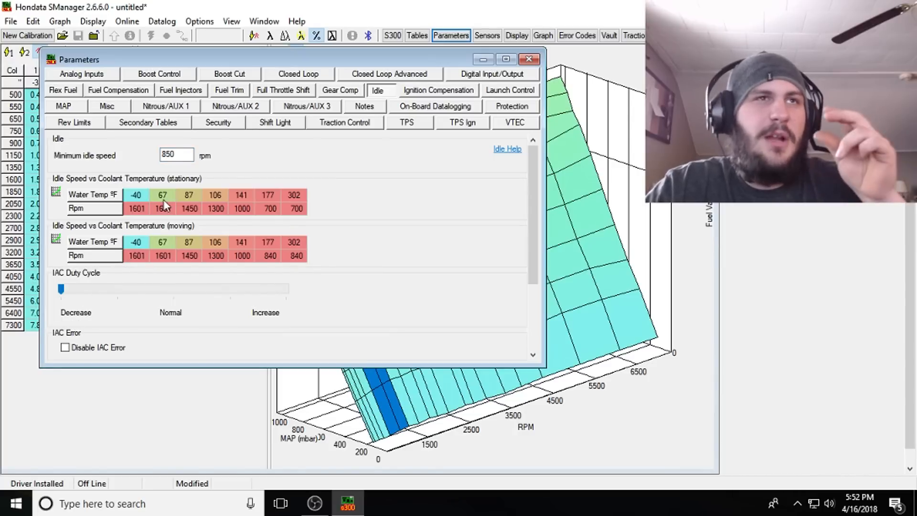
left_click_drag(61, 292, 173, 292)
left_click(108, 291)
left_click(94, 295)
left_click(223, 290)
left_click(219, 290)
left_click(116, 294)
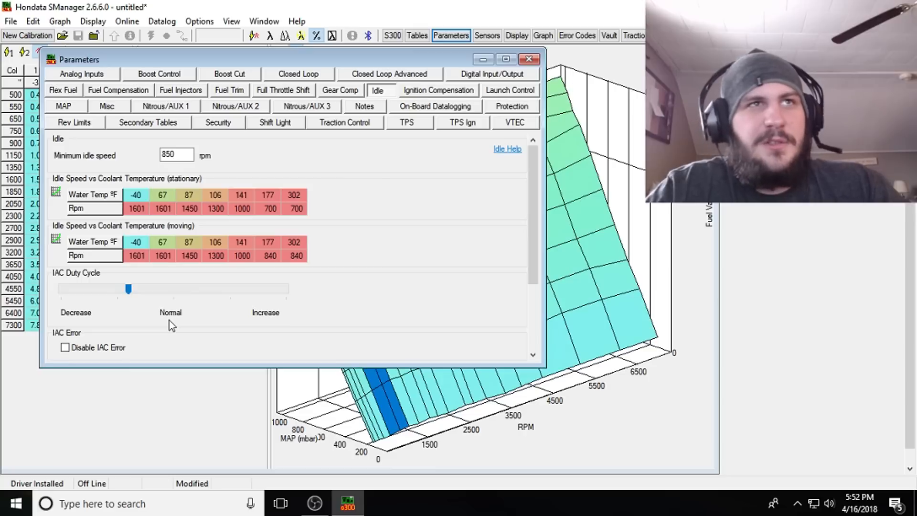
left_click_drag(128, 287, 50, 296)
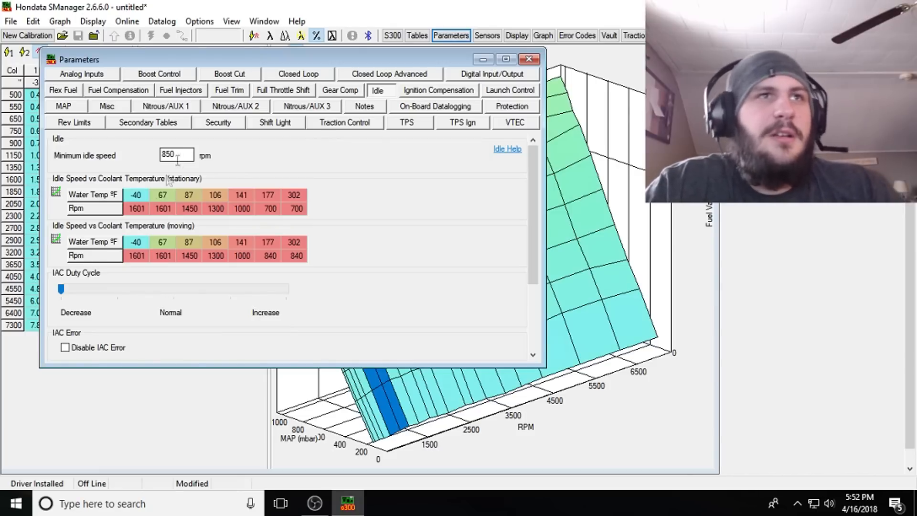
left_click_drag(60, 290, 176, 311)
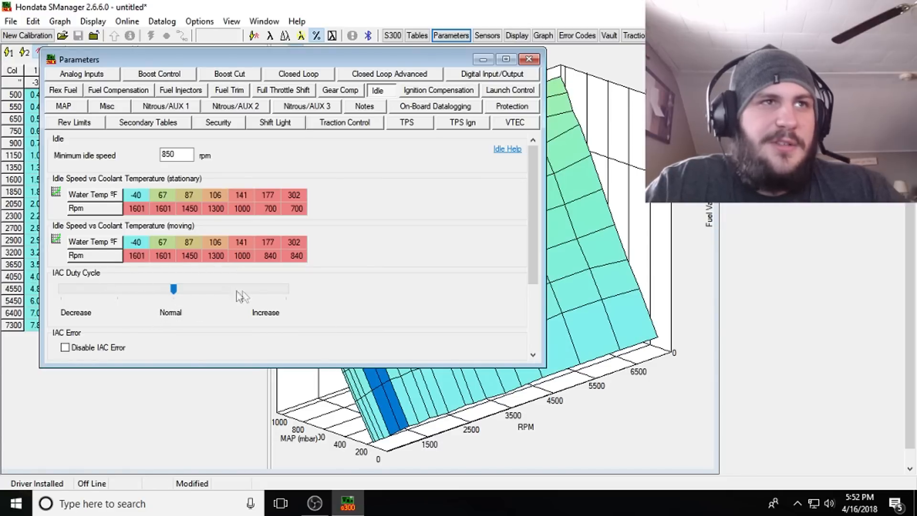
left_click_drag(530, 198, 541, 256)
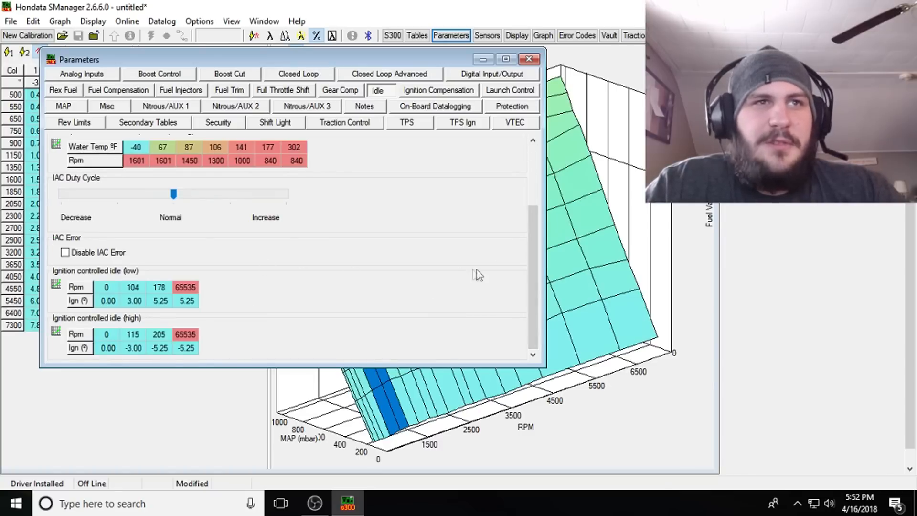
left_click_drag(532, 266, 529, 191)
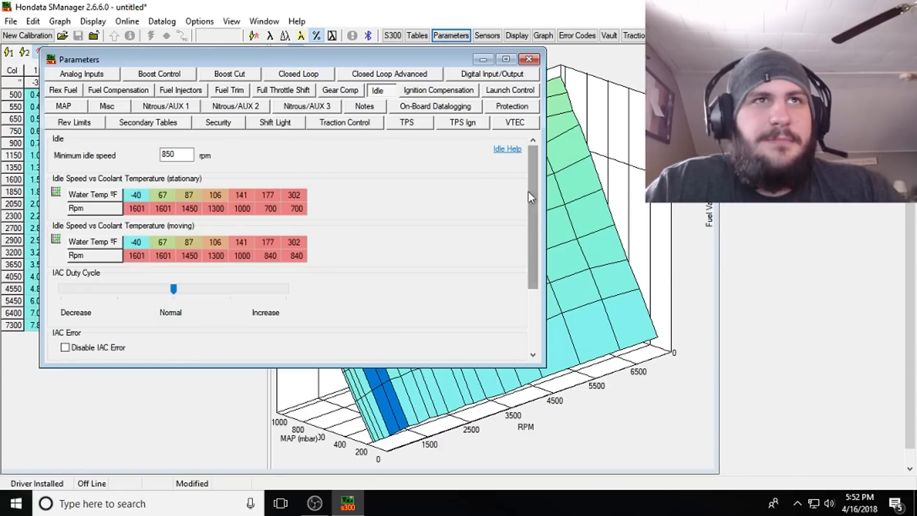
- Review the ignition compensation tables for air temperature, low and high water temperature, dwell angle, voltage and RPM
left_click(443, 93)
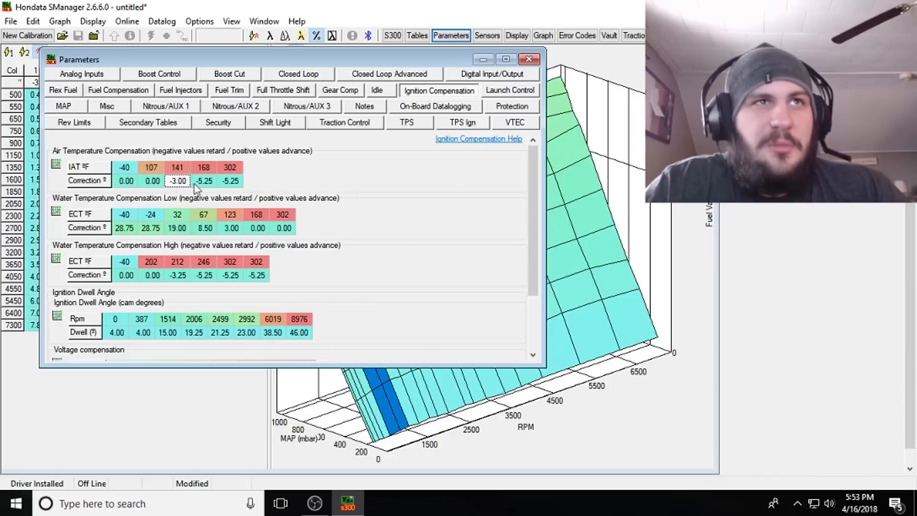
left_click(230, 182)
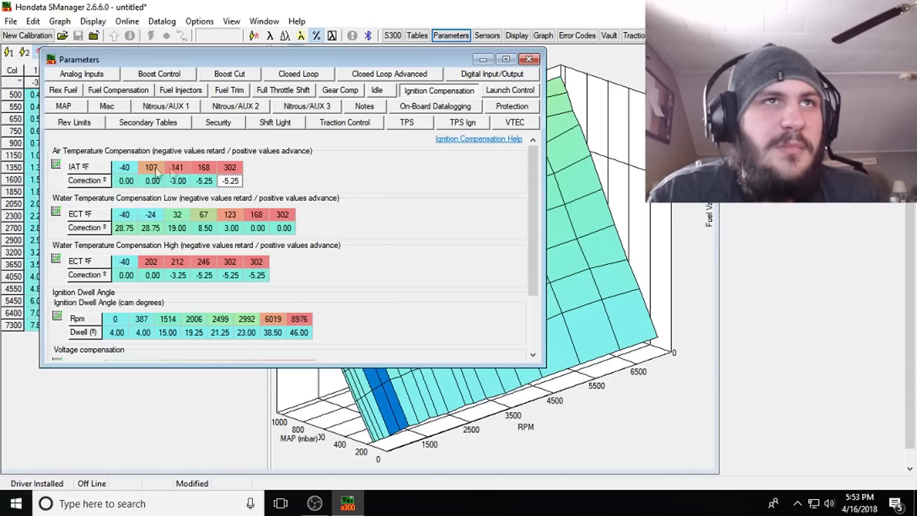
left_click_drag(534, 180, 535, 231)
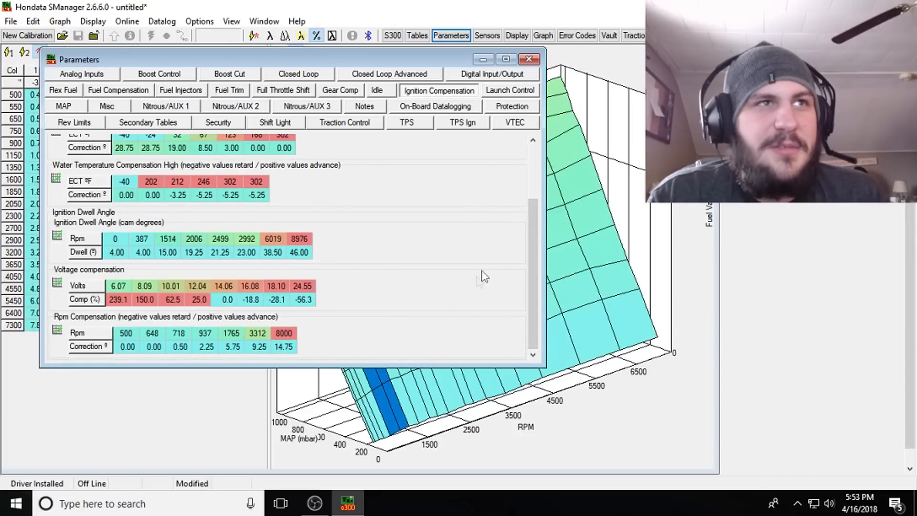
left_click_drag(532, 225, 529, 167)
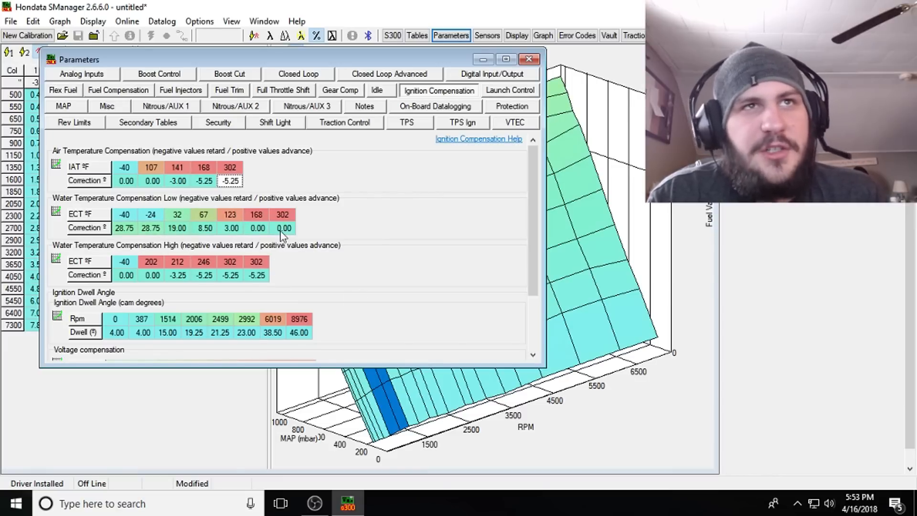
left_click(189, 276)
left_click(209, 276)
left_click(234, 275)
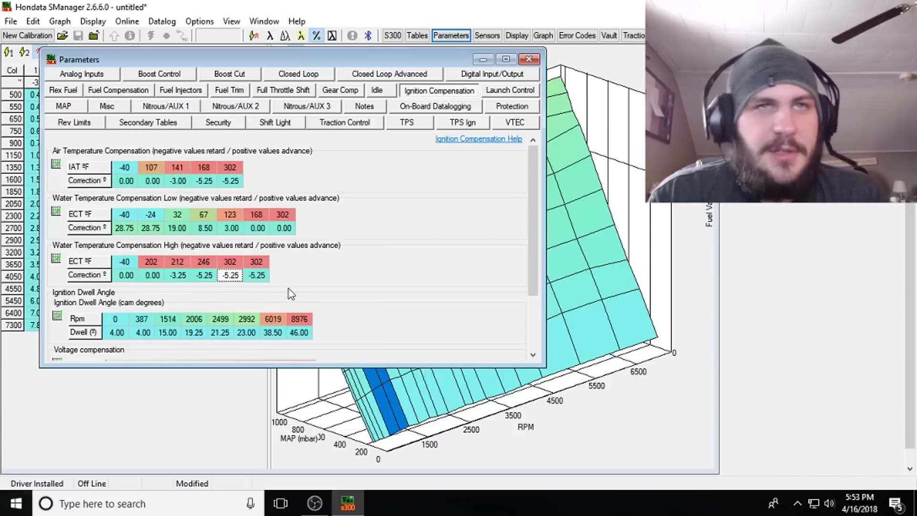
- Set the launch control activation to Always On and the launch limiter to 6500 rpm
left_click(505, 92)
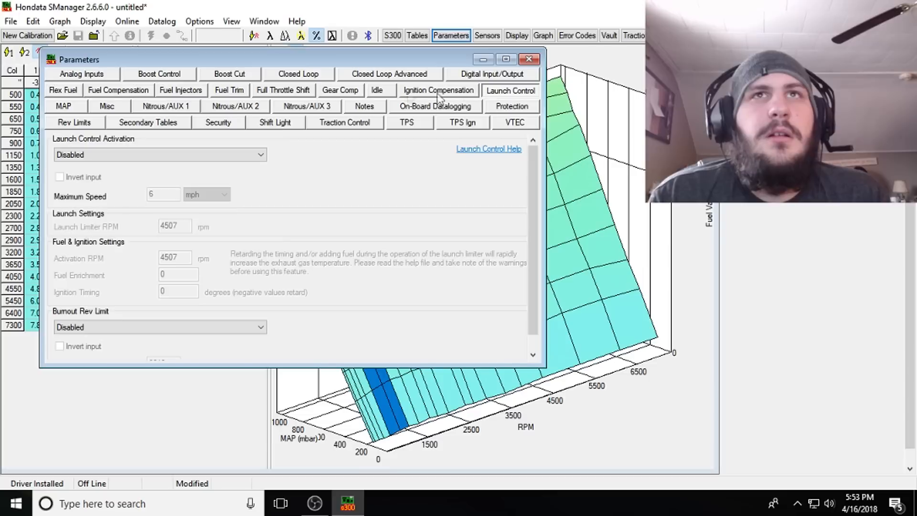
left_click(106, 159)
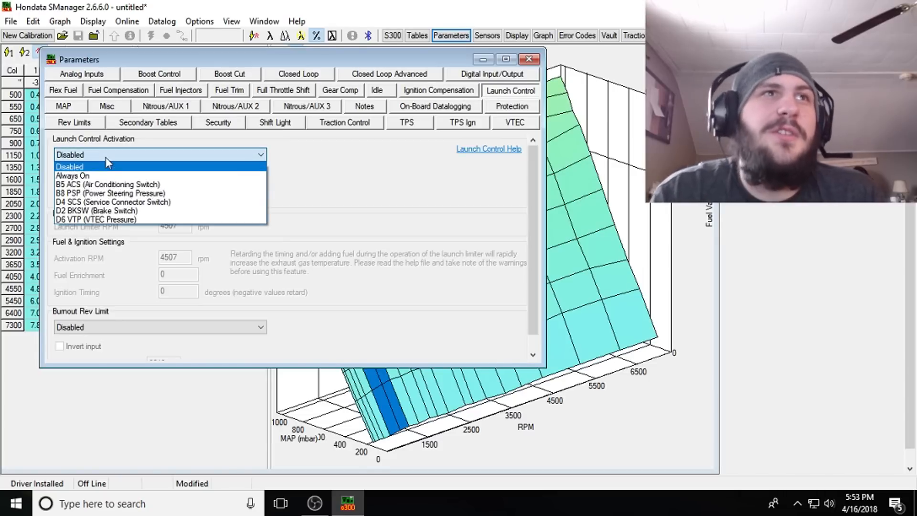
left_click(91, 176)
left_click(165, 194)
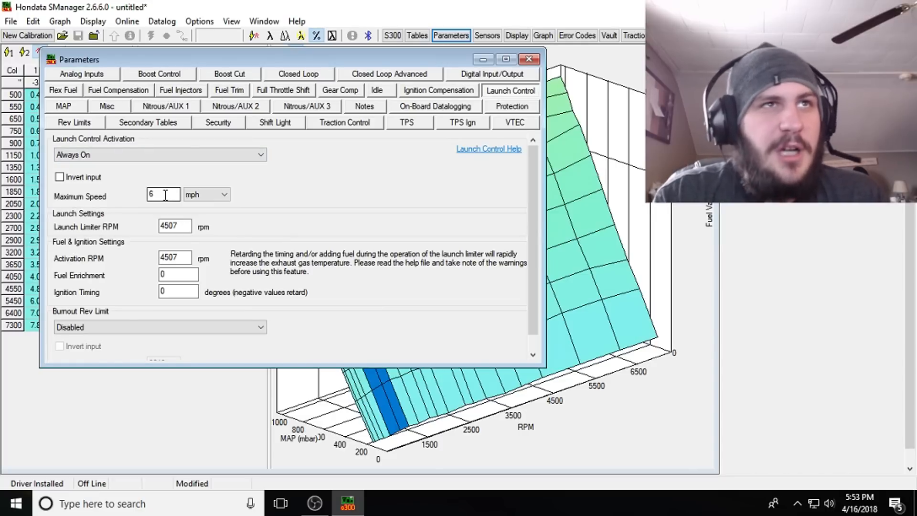
left_click(187, 223)
left_click_drag(186, 223, 153, 234)
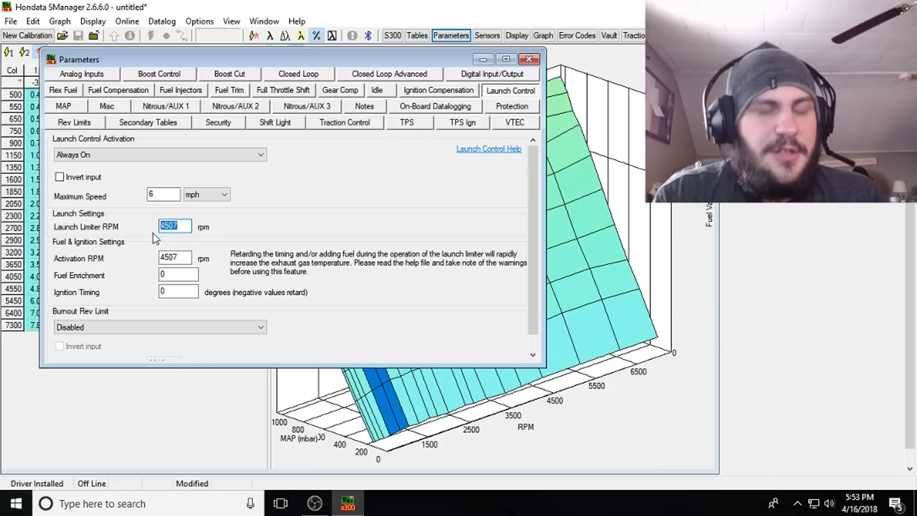
type("6500")
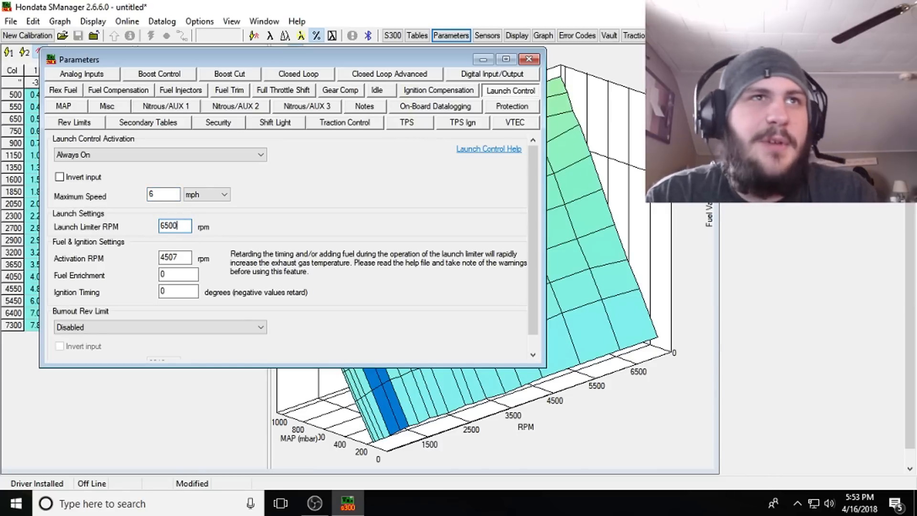
- Set the launch control's activation RPM to 6200, fuel enrichment to 50 and ignition timing to -30 degrees
left_click_drag(183, 254, 143, 263)
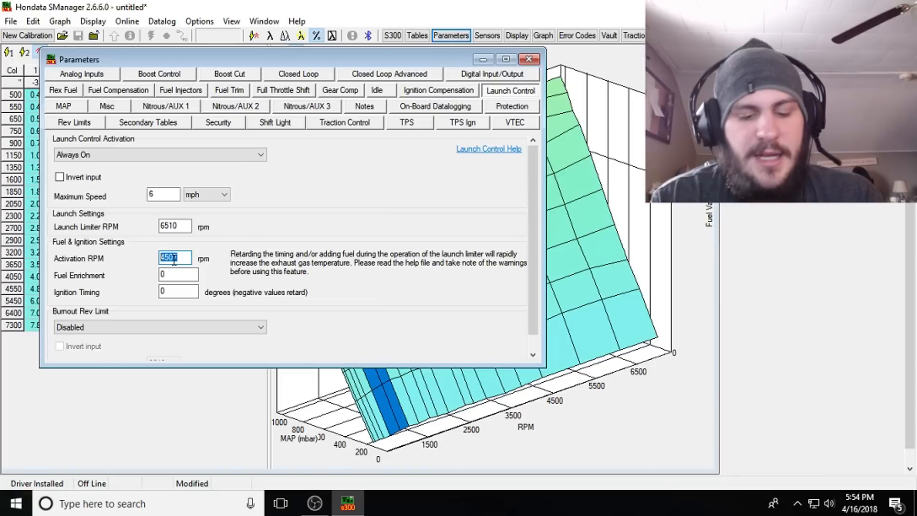
type("6200")
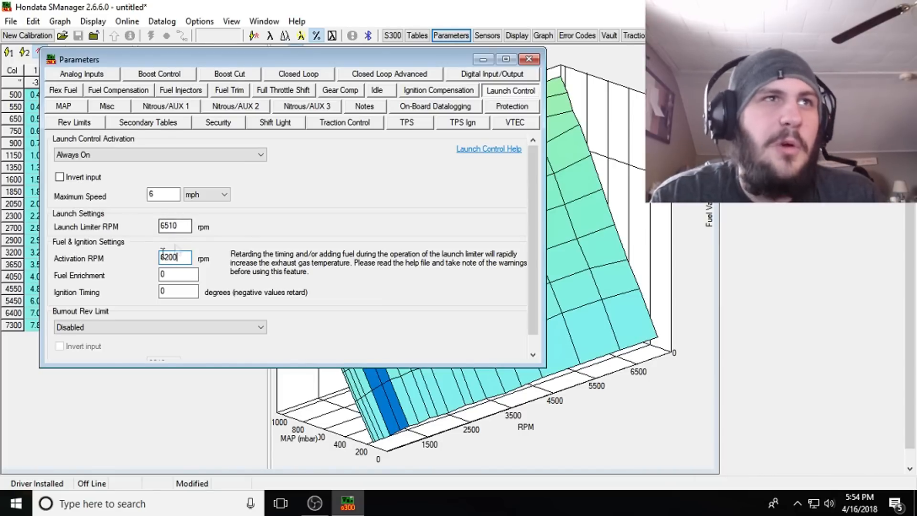
left_click(177, 275)
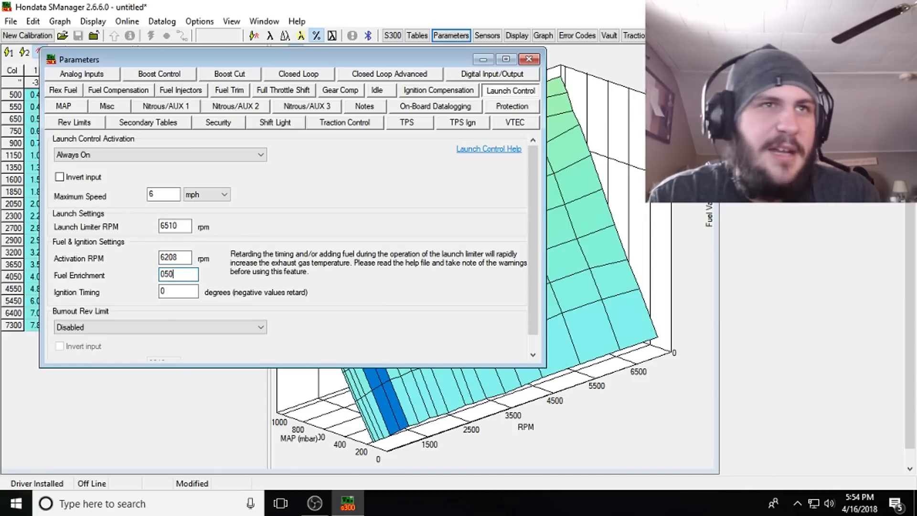
key("Tab")
type("-")
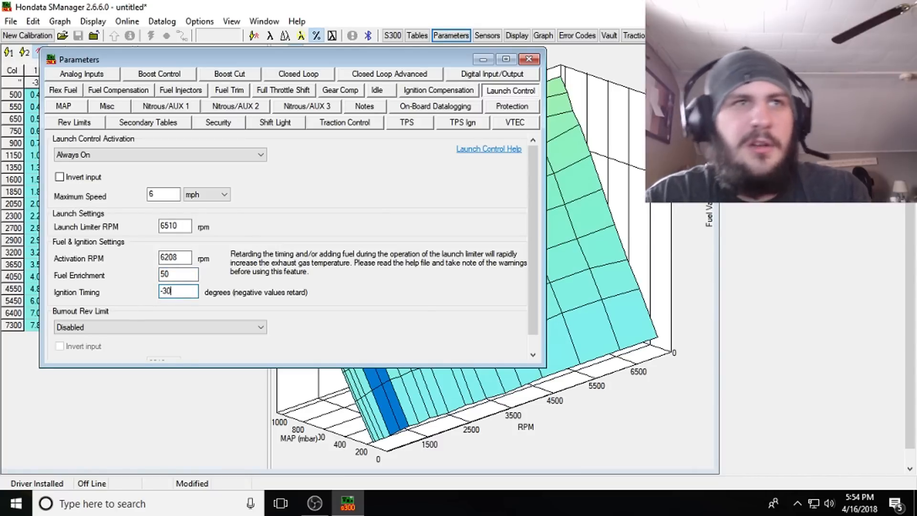
left_click(174, 275)
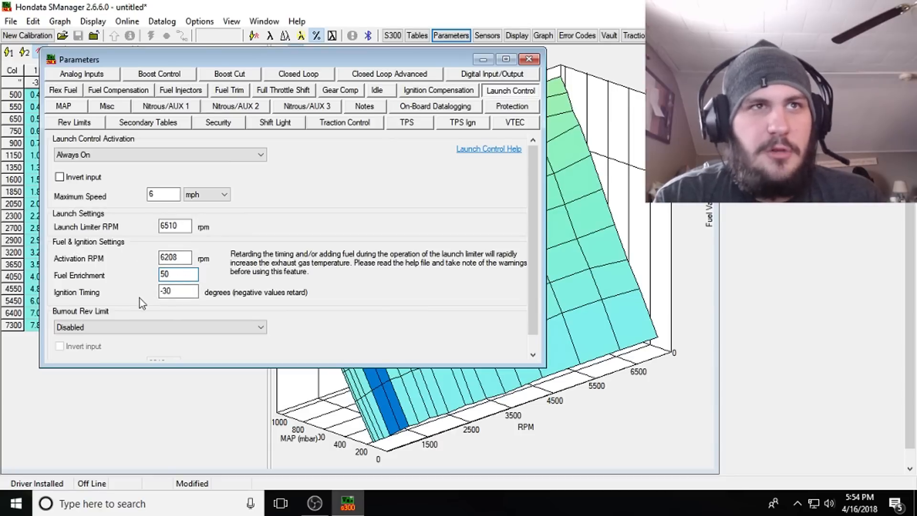
- Activate the burnout rev limit through the D2 BKSW (Brake Switch) input and set it to 7000 rpm
scroll(534, 241, "down", 1)
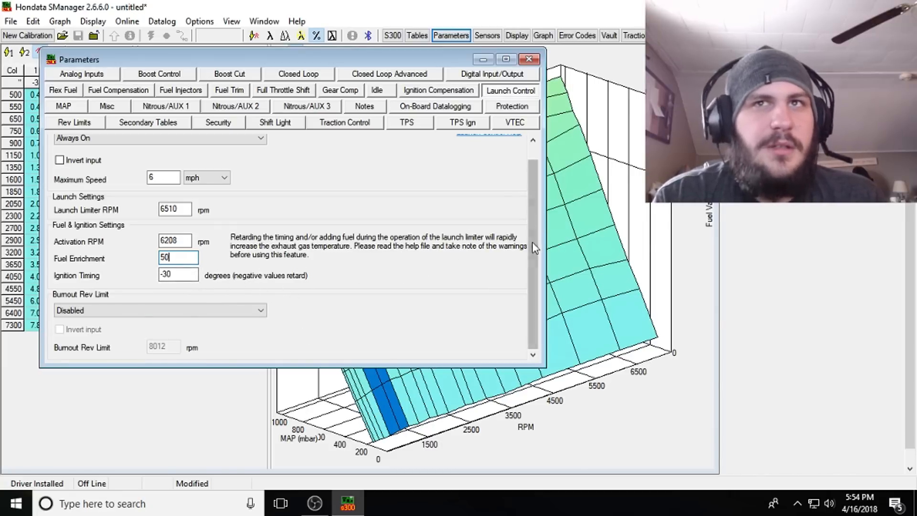
left_click(101, 311)
left_click(101, 328)
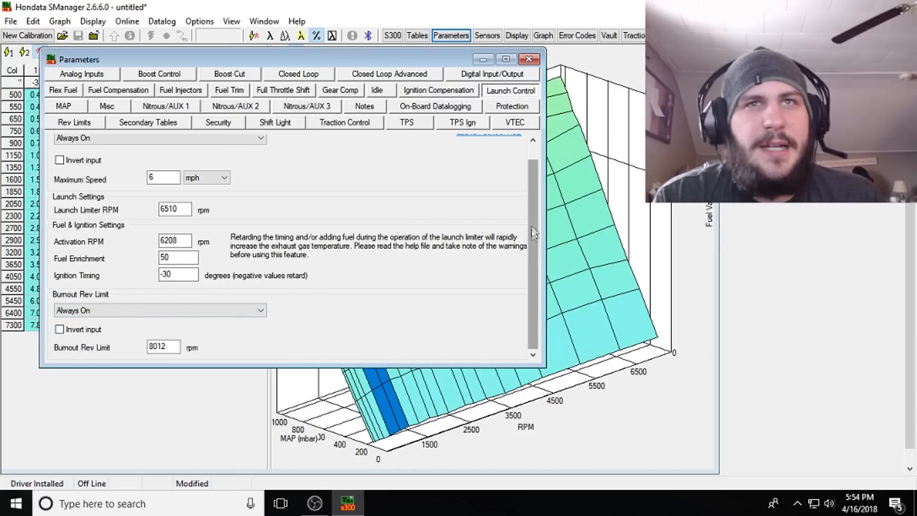
left_click(204, 311)
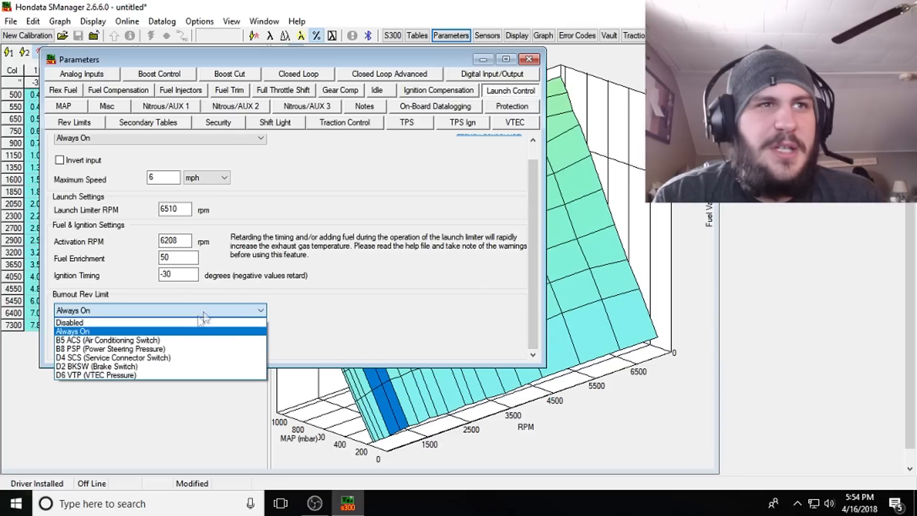
left_click(174, 367)
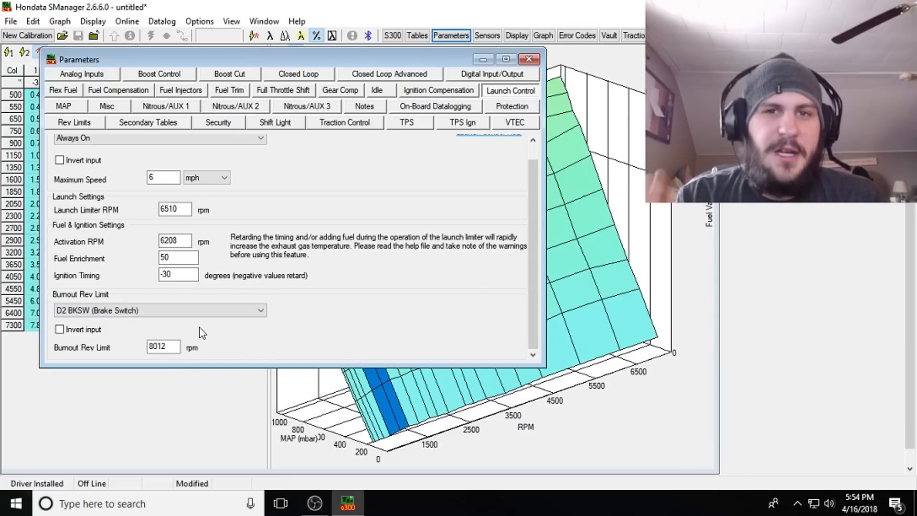
double_click(176, 347)
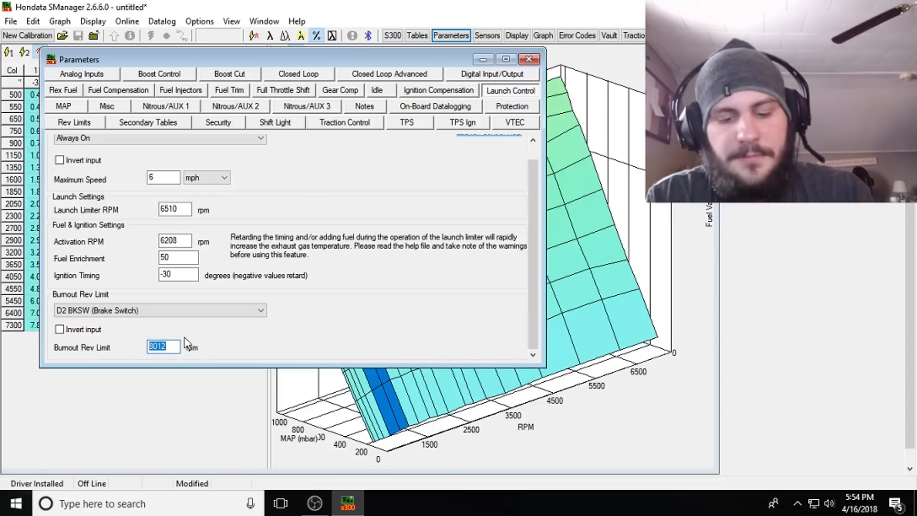
type("7000")
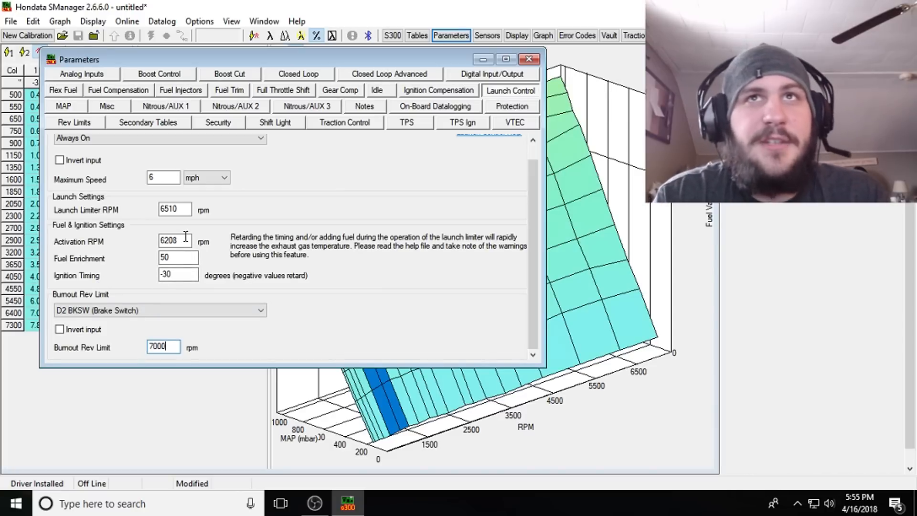
left_click(177, 276)
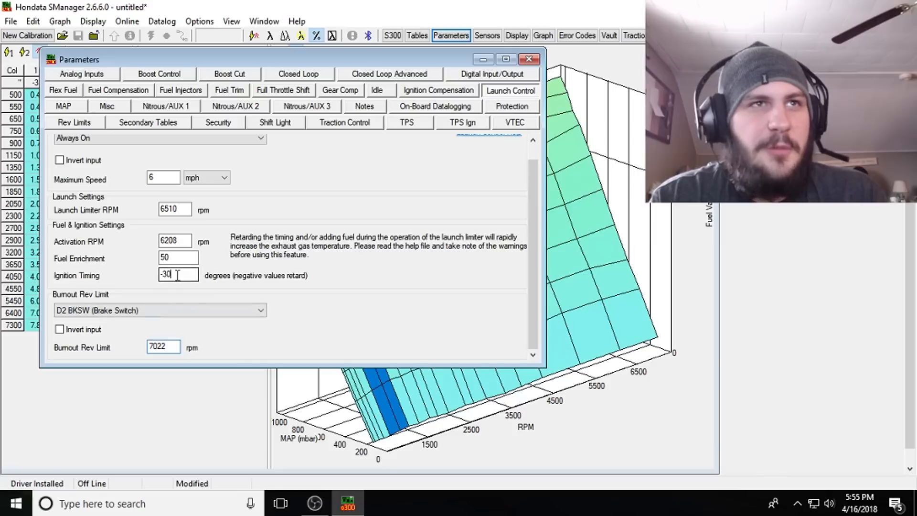
left_click(173, 347)
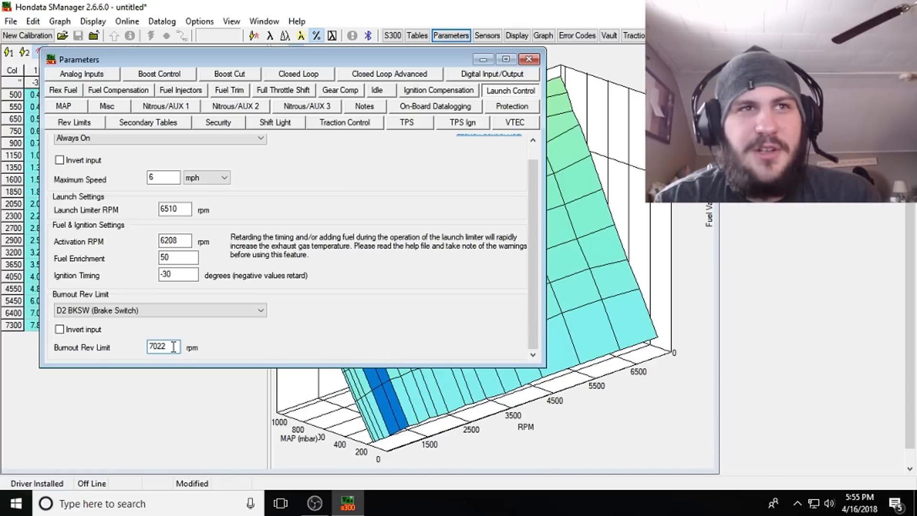
left_click_drag(174, 347, 142, 351)
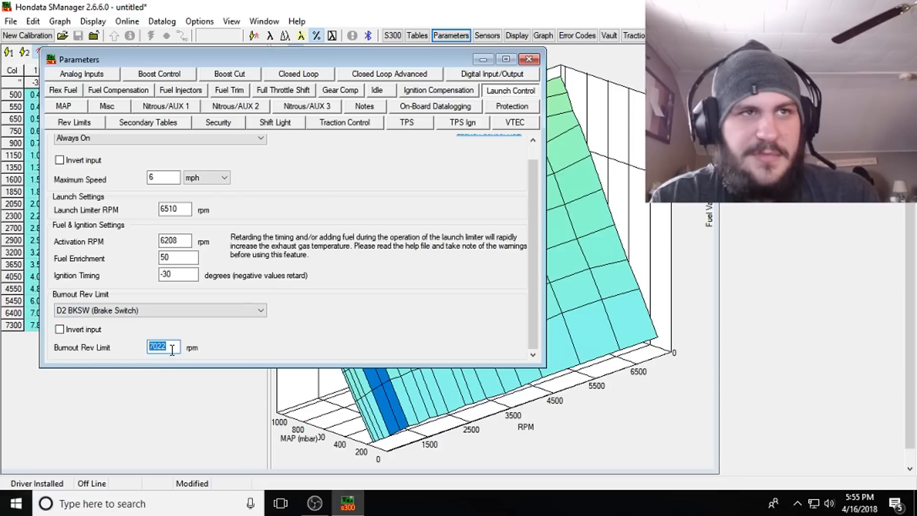
left_click_drag(153, 347, 176, 343)
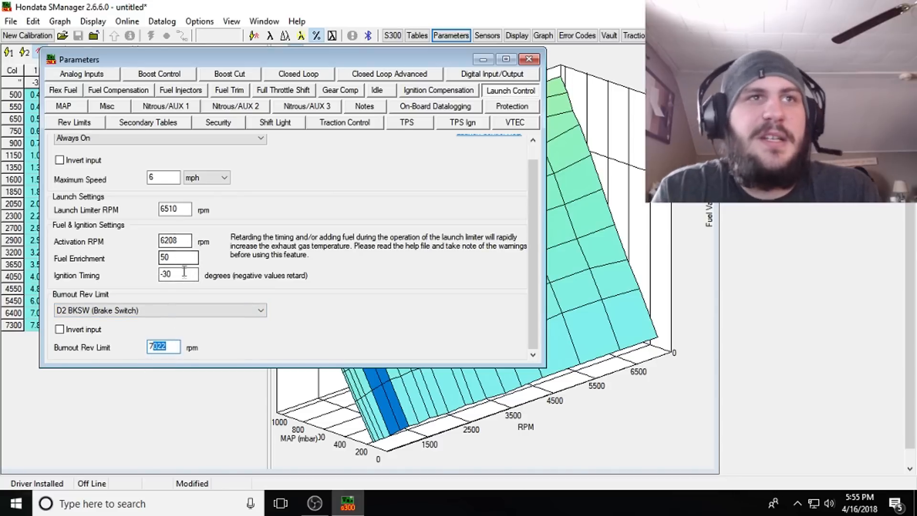
- Switch the calibration to a replacement MAP sensor and choose the Hondata/Omnipower 4 bar preset
left_click(64, 106)
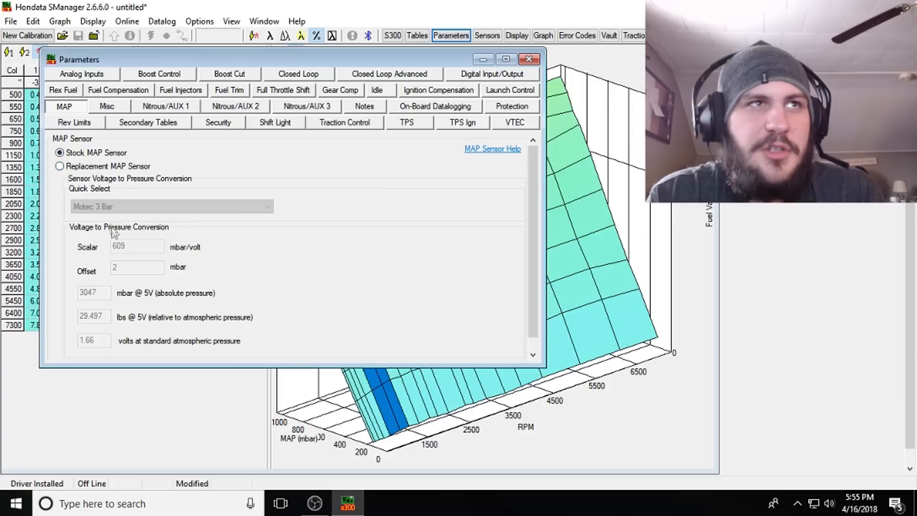
left_click(76, 167)
left_click(120, 207)
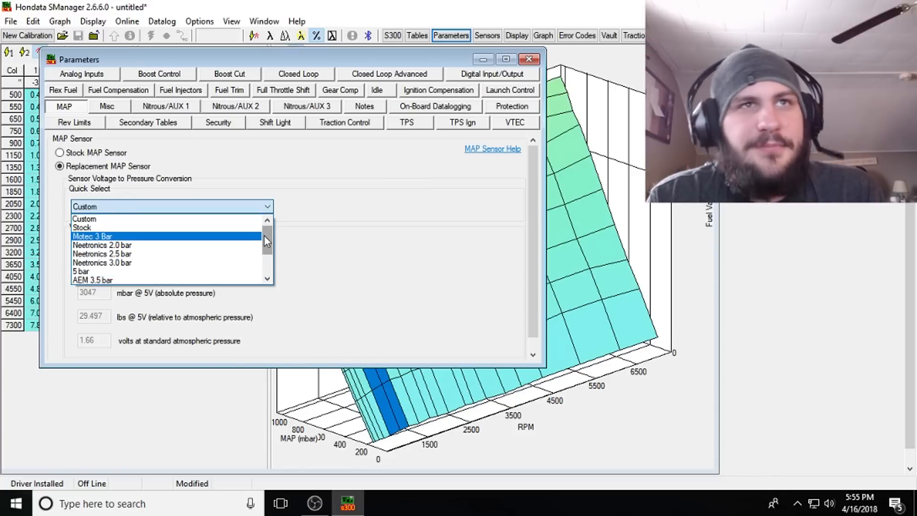
left_click_drag(266, 241, 267, 256)
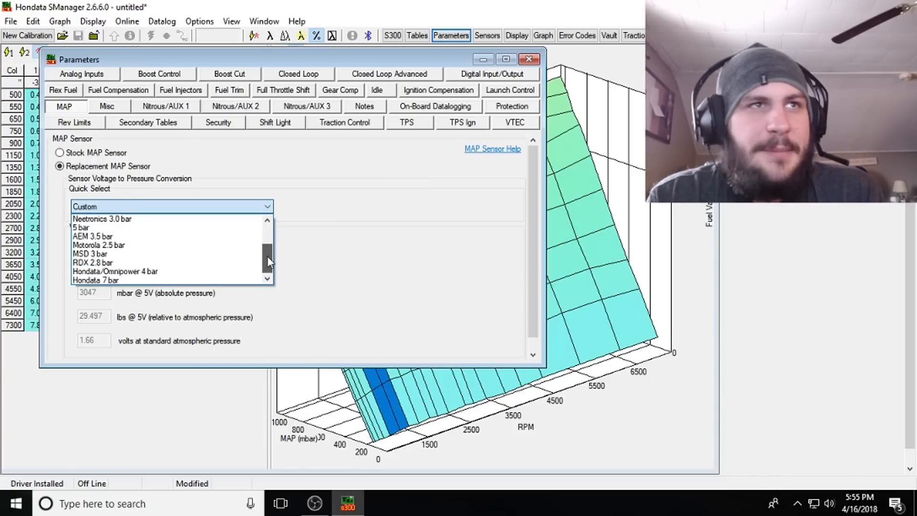
left_click(163, 271)
key("Tab")
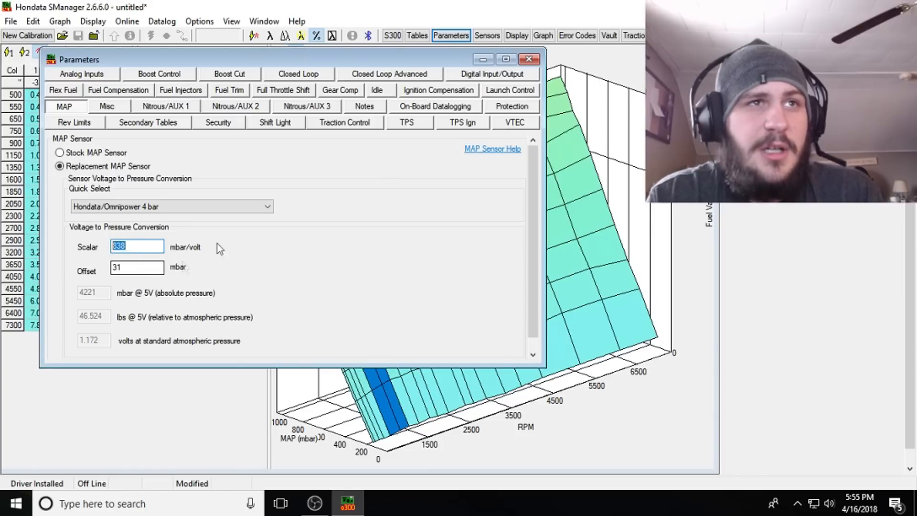
- Change the replacement MAP sensor preset to MSD 3 bar
left_click(139, 208)
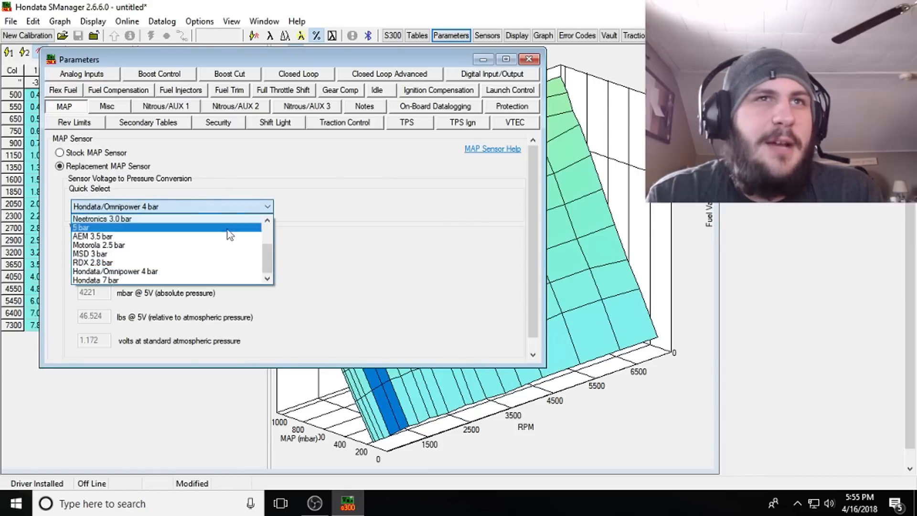
left_click_drag(267, 275, 267, 239)
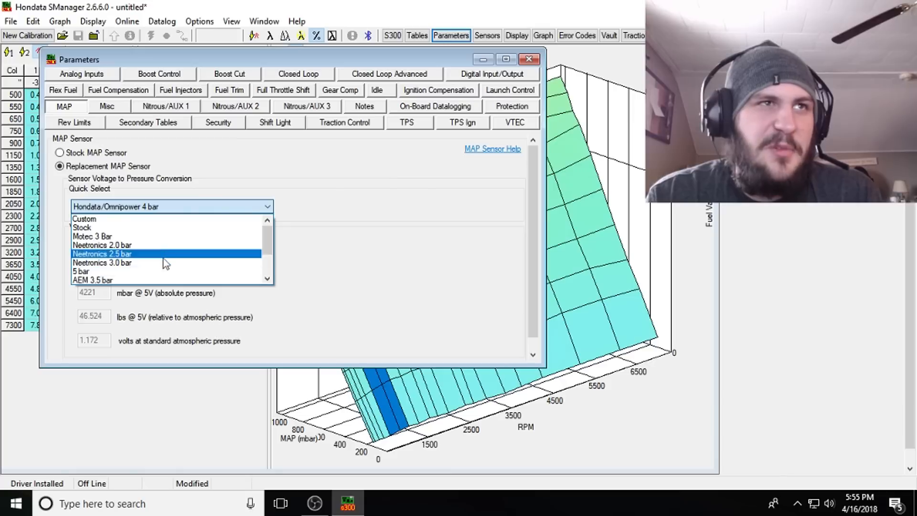
left_click_drag(267, 234, 267, 254)
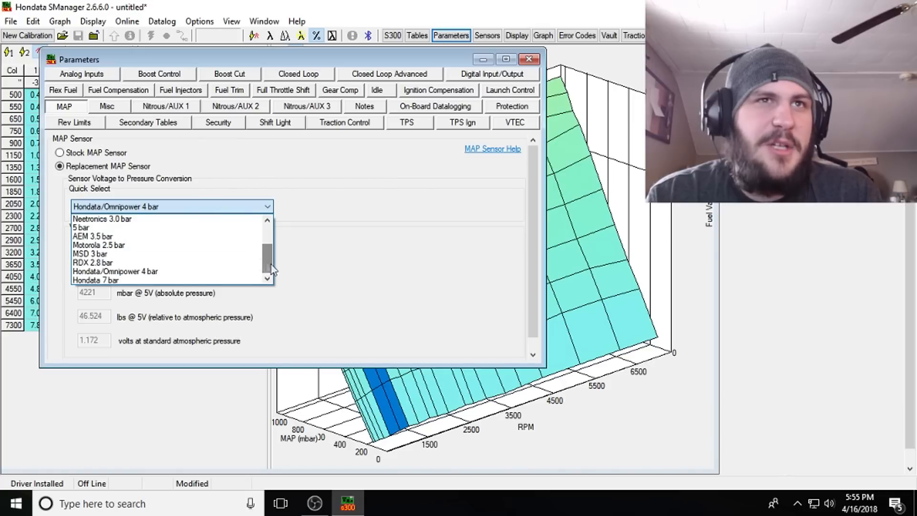
left_click(177, 254)
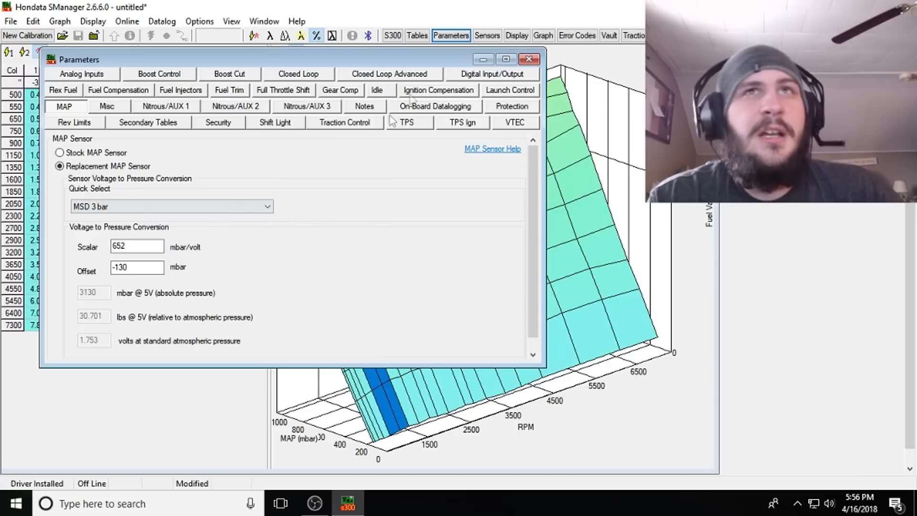
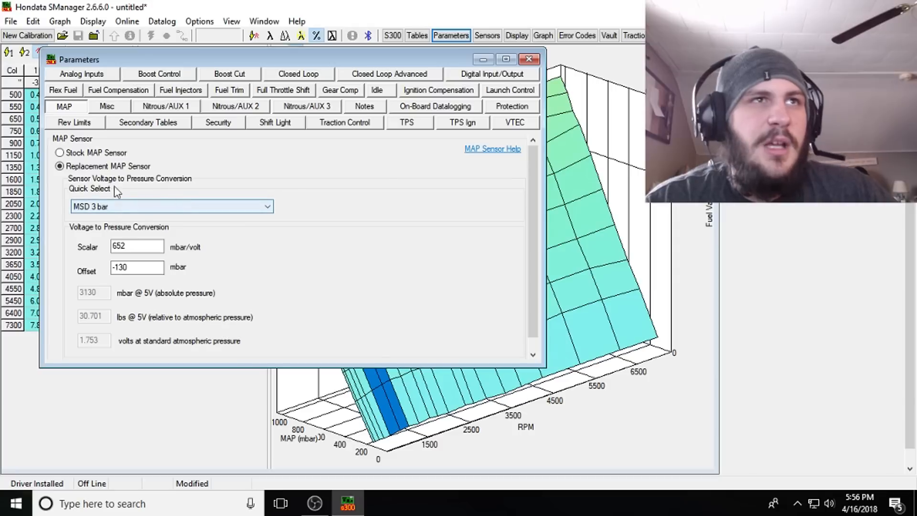
- Review the miscellaneous parameters, including sensor disable options, purge valve, coil pack output, speed sensor correction and fuel pump priming time
left_click(108, 107)
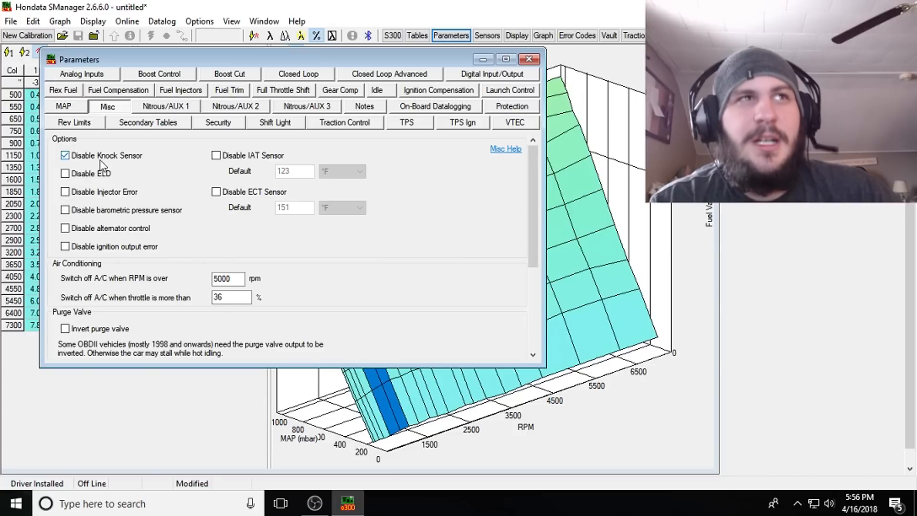
left_click_drag(532, 196, 527, 305)
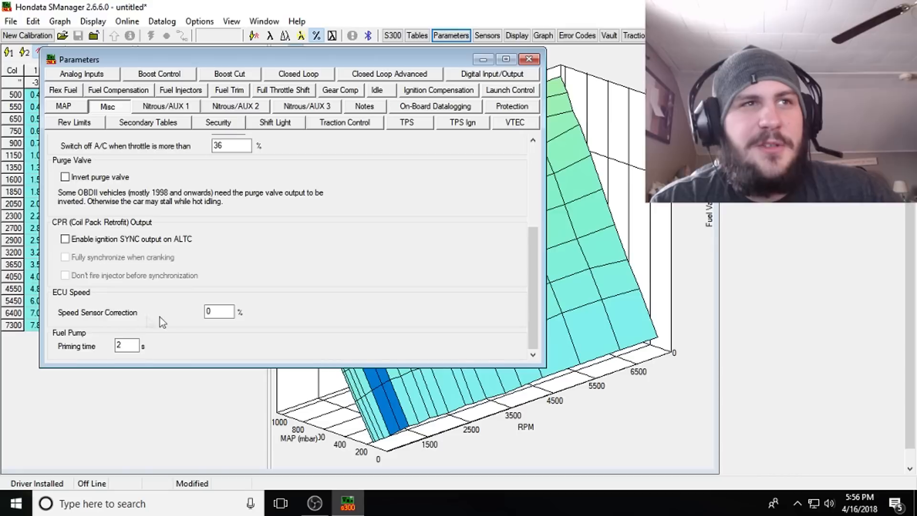
double_click(215, 312)
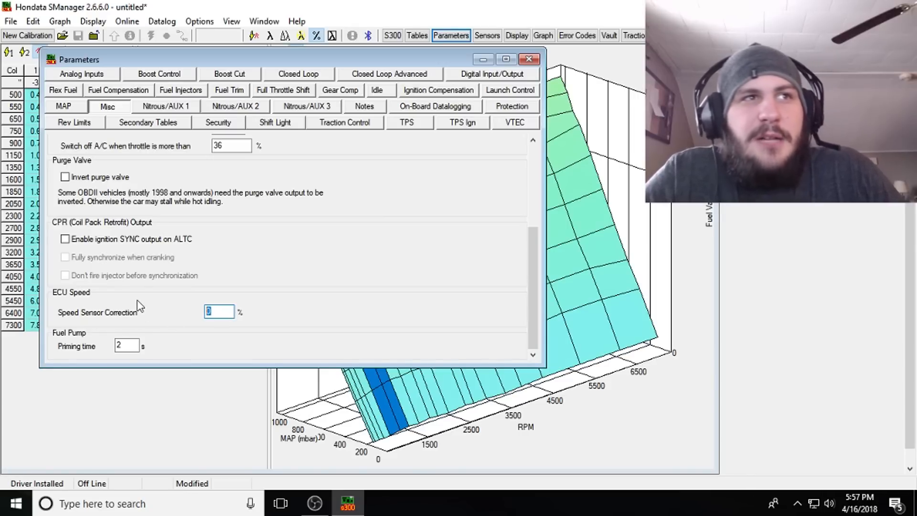
left_click(124, 345)
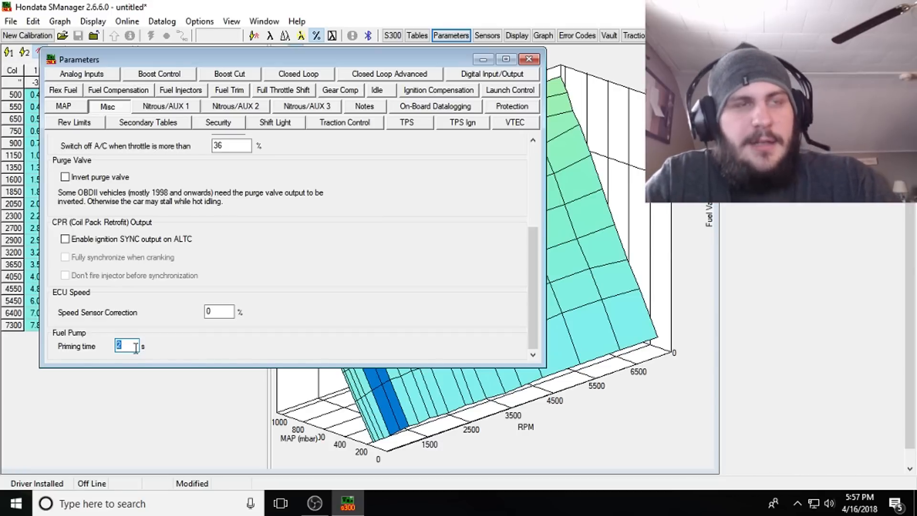
left_click(221, 314)
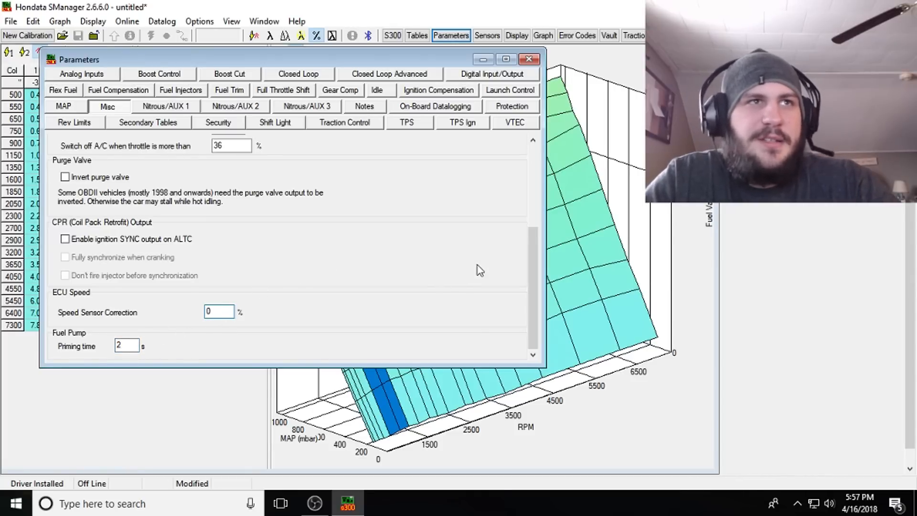
left_click(121, 344)
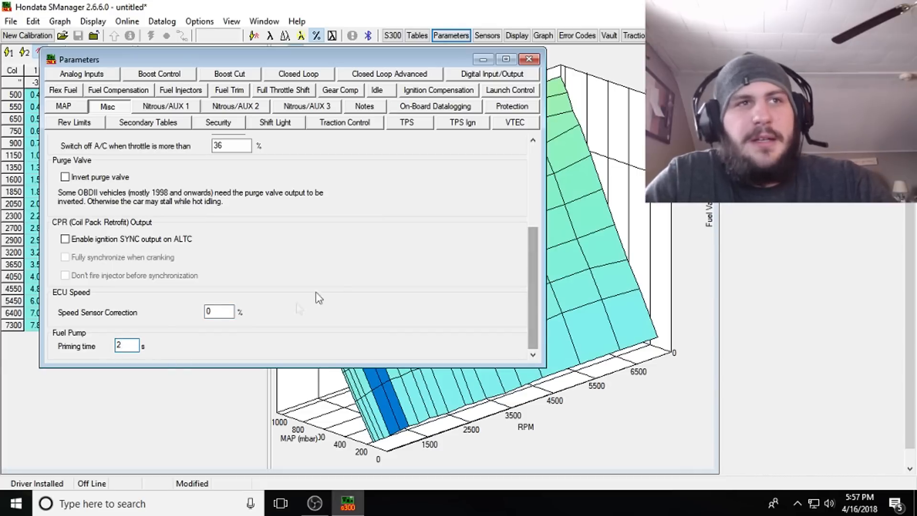
left_click(226, 311)
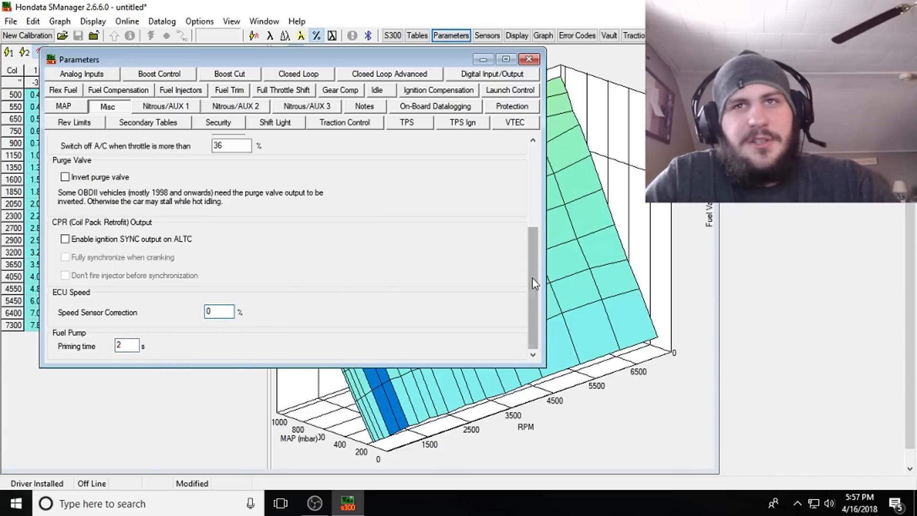
scroll(538, 183, "up", 5)
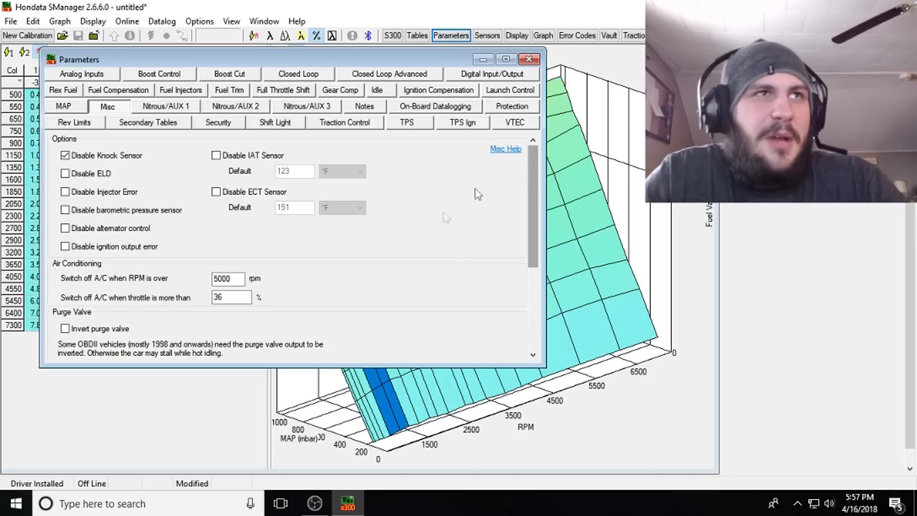
- Set the Nitrous/AUX 1 function to Nitrous Control
left_click(187, 110)
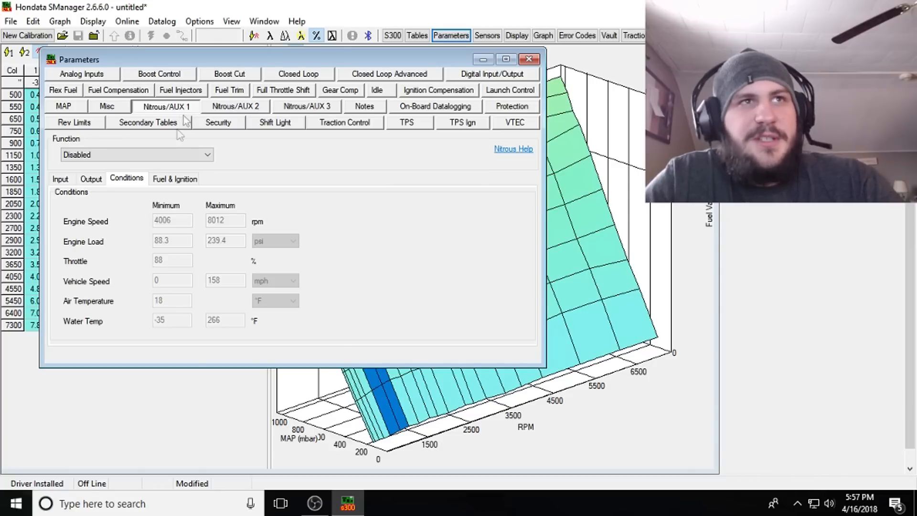
left_click(63, 180)
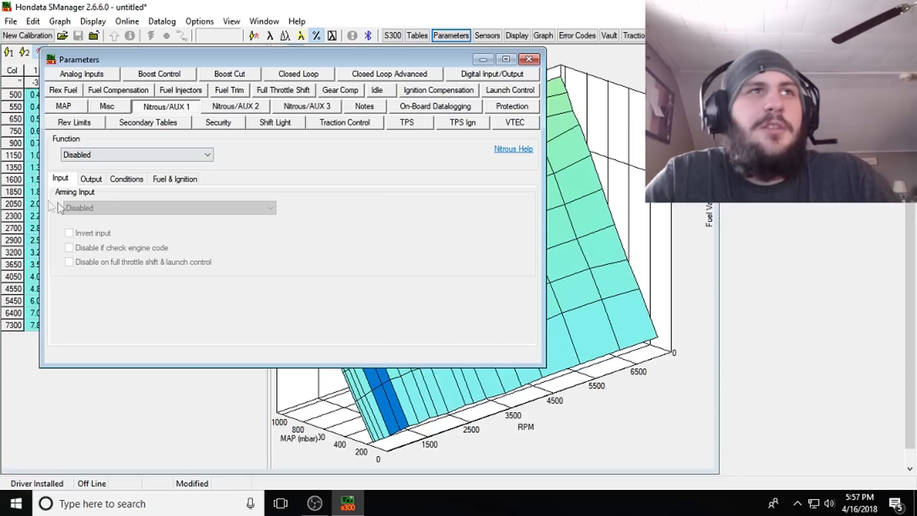
left_click(104, 157)
left_click(103, 174)
- Examine the fuel and ignition compensation tables by RPM for Nitrous/AUX 1
left_click(177, 180)
left_click_drag(109, 222, 454, 230)
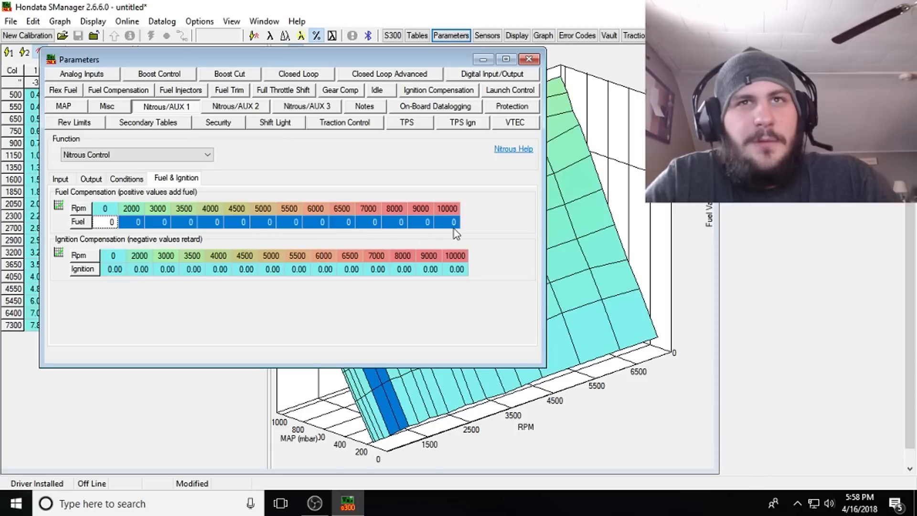
left_click(117, 270)
left_click_drag(119, 270, 272, 270)
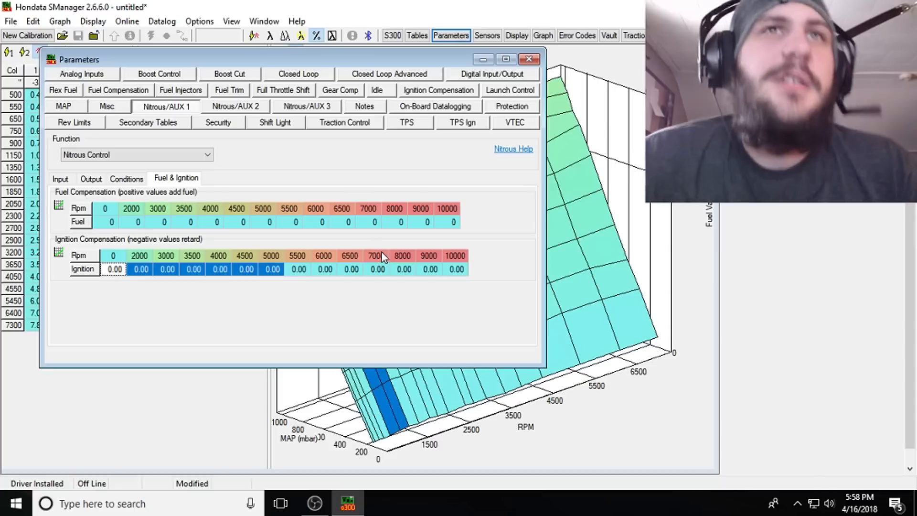
left_click(391, 221)
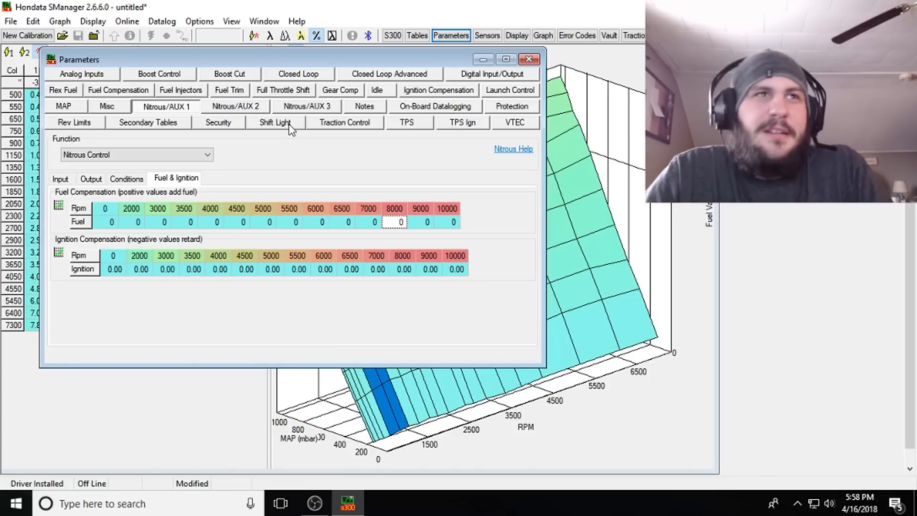
left_click_drag(191, 223, 356, 223)
- Delete the existing text from the Notes field of the calibration notes
left_click(364, 106)
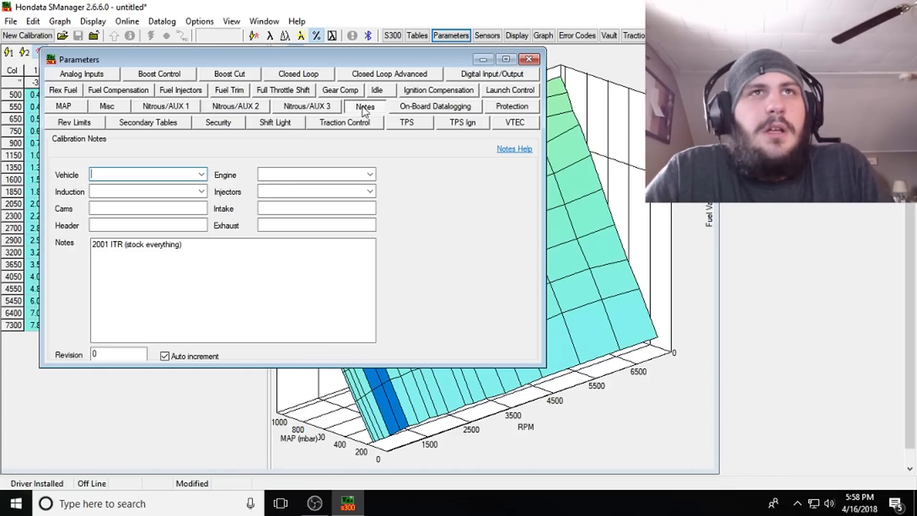
left_click(213, 256)
left_click_drag(214, 256, 56, 247)
key("BackSpace")
- Enter throwaway text in the calibration's Notes field and erase it again
type("ghujhkjhkjh")
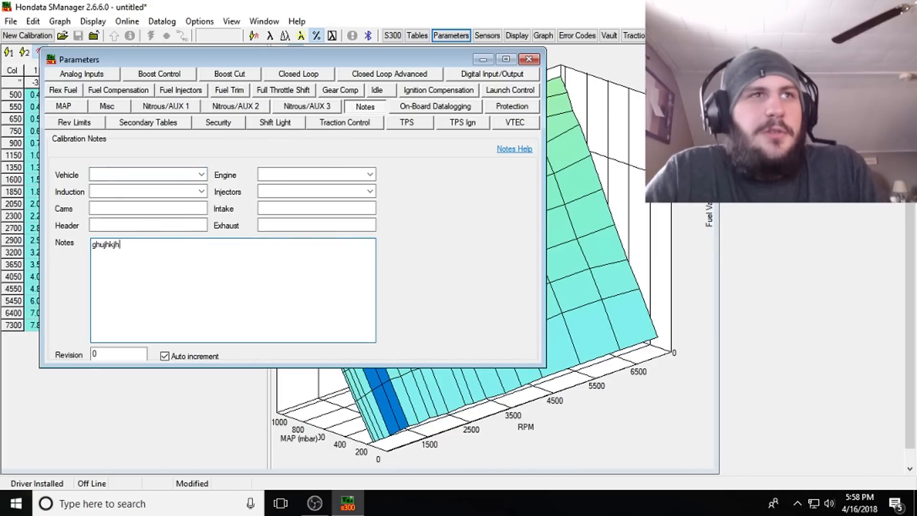
key("BackSpace")
key("BackSpace")
key("BackSpace")
key("BackSpace")
key("BackSpace")
key("BackSpace")
key("BackSpace")
key("BackSpace")
key("BackSpace")
key("BackSpace")
key("BackSpace")
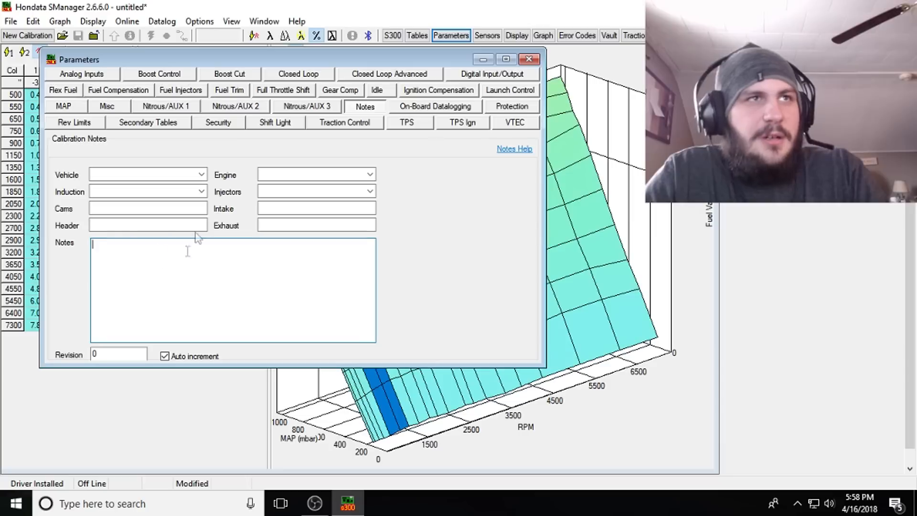
- Review the on-board datalogging parameters and the available datalog recording commands
left_click(435, 106)
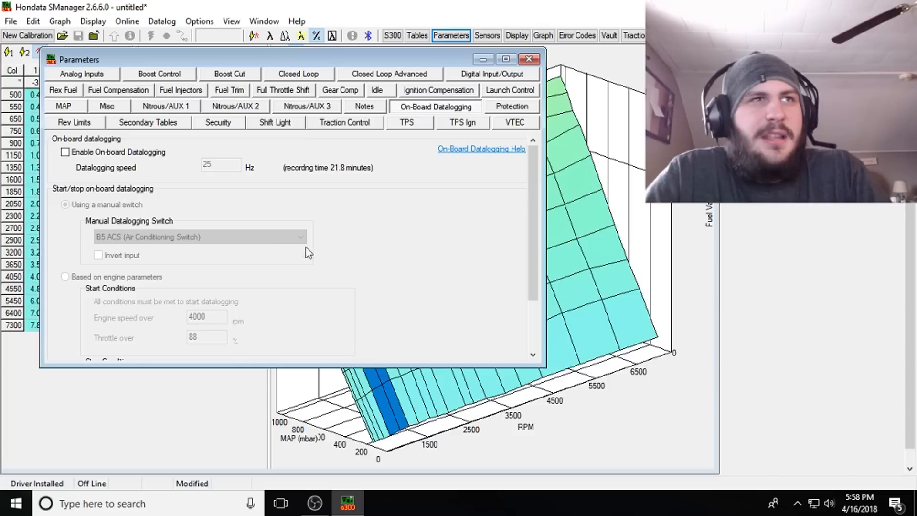
mouse_move(532, 177)
left_mouse_down()
mouse_move(536, 200)
mouse_move(531, 186)
left_mouse_up()
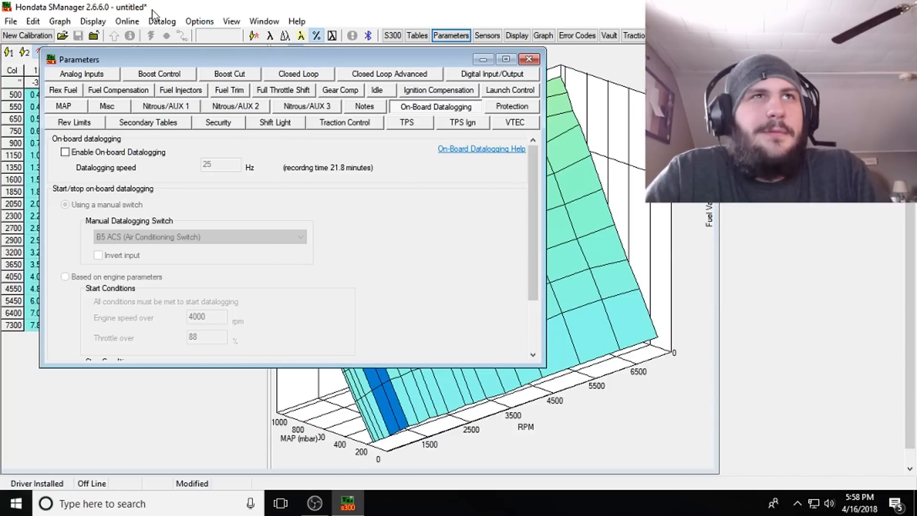
left_click(162, 21)
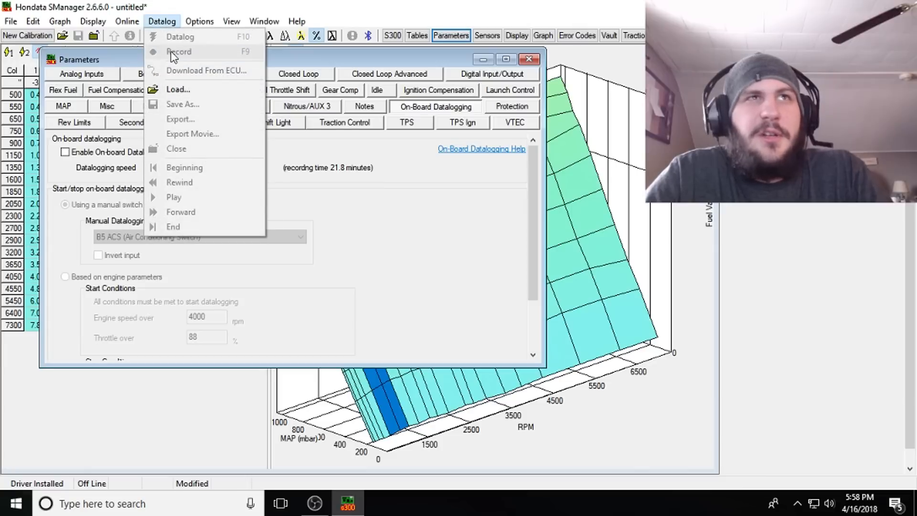
left_click(196, 5)
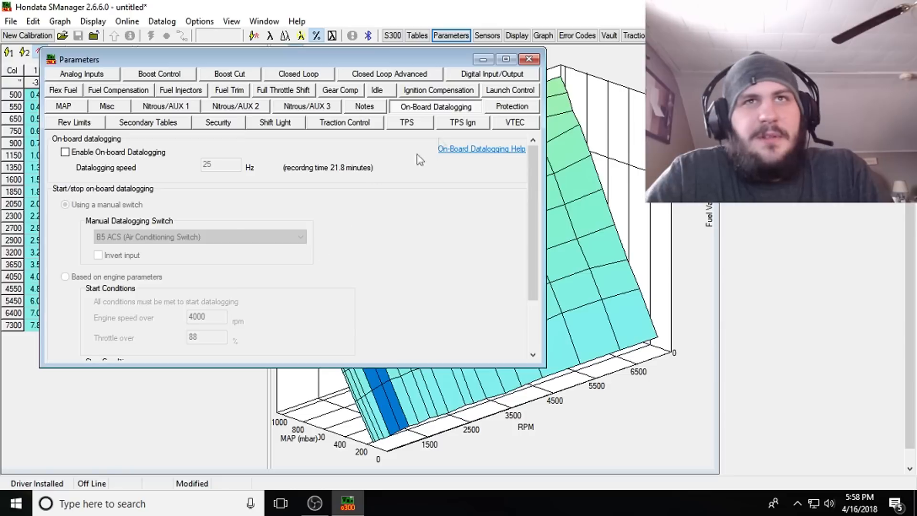
- Enable Lean Protection 1 and set its maximum lambda to 12.0:1
left_click(520, 112)
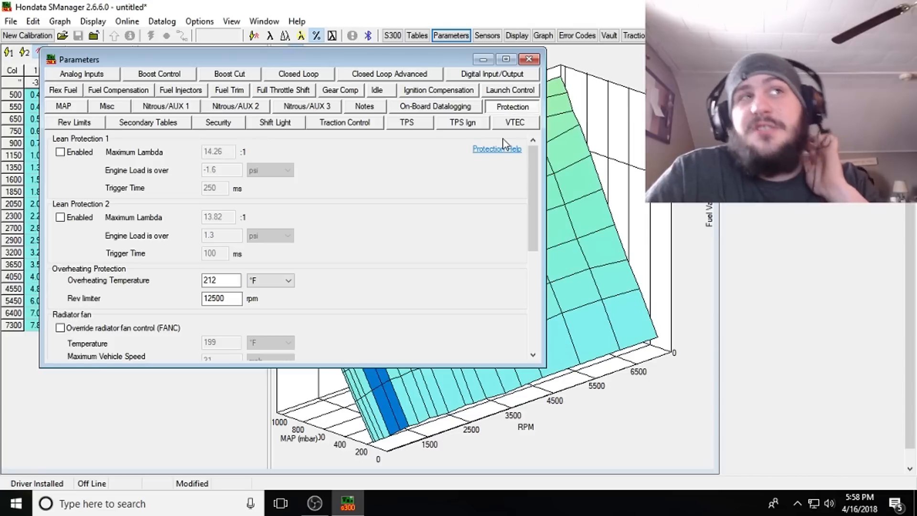
left_click(60, 153)
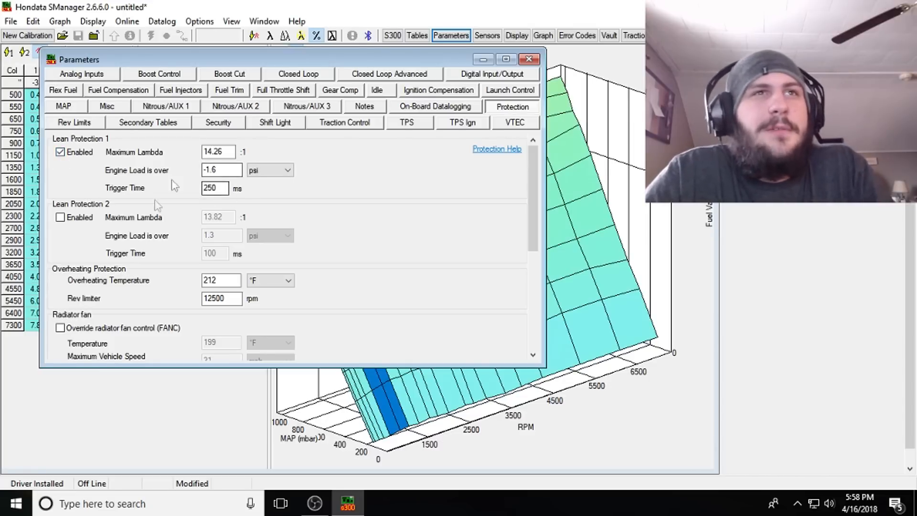
left_click_drag(223, 151, 174, 162)
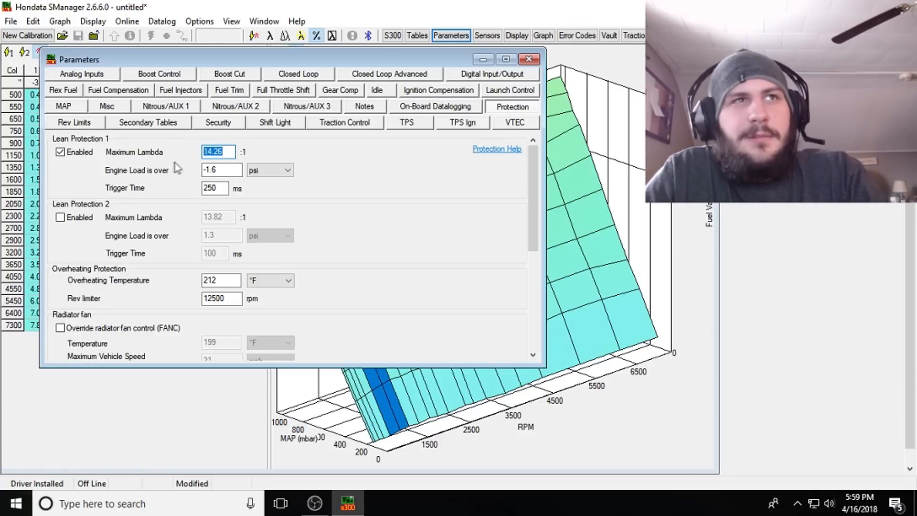
type("1")
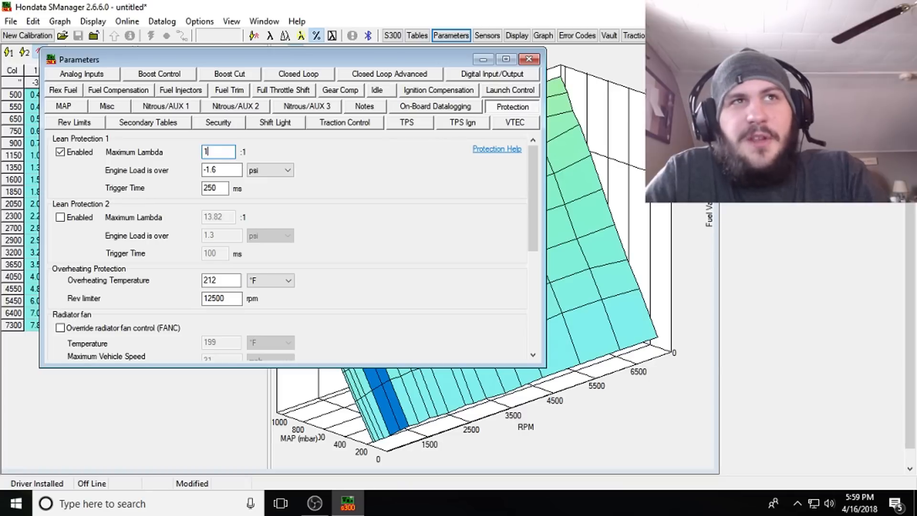
type("2.0")
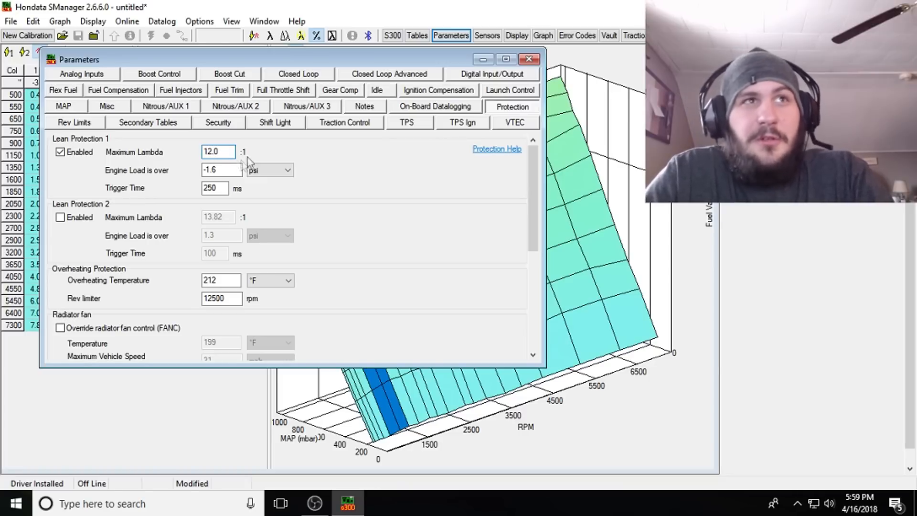
- Set Lean Protection 1 to apply when engine load is over 10 psi
left_click(222, 171)
left_click(258, 171)
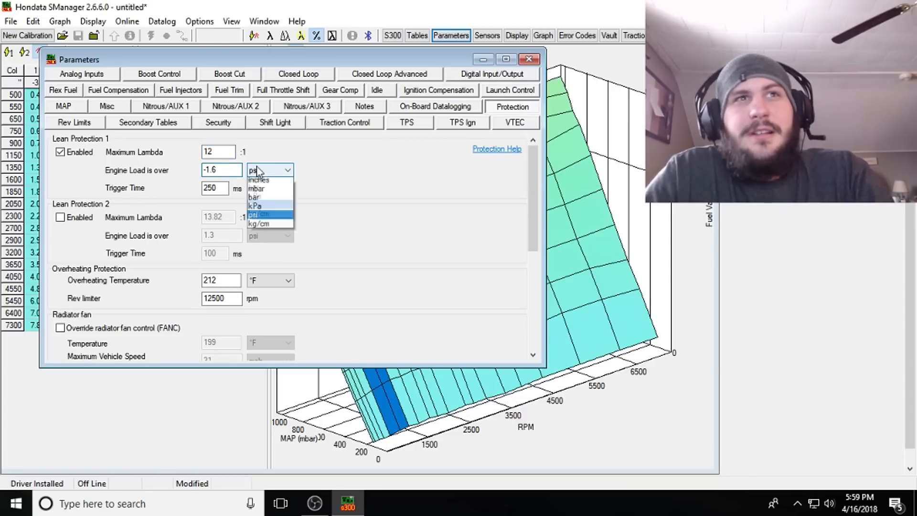
left_click(268, 216)
left_click_drag(229, 171, 165, 171)
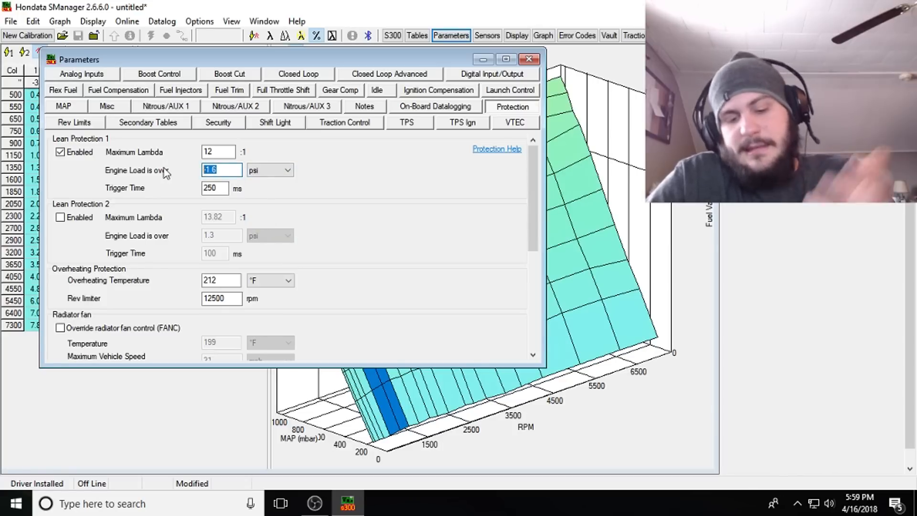
type("10")
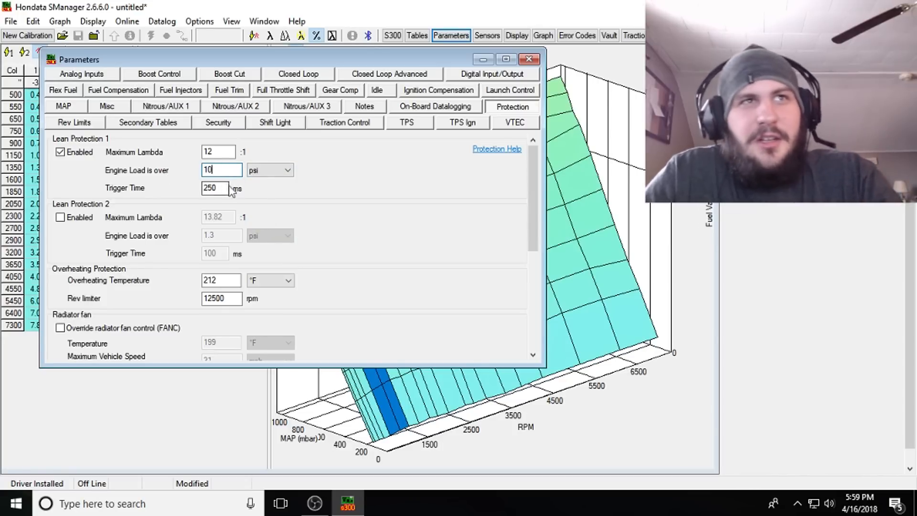
- Review the maximum lambda and engine load threshold of Lean Protection 1
left_click(222, 154)
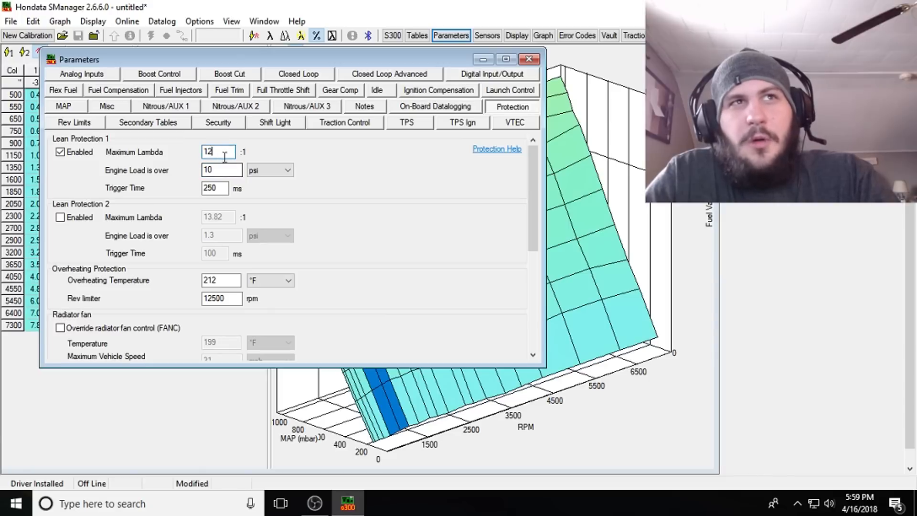
left_click(224, 173)
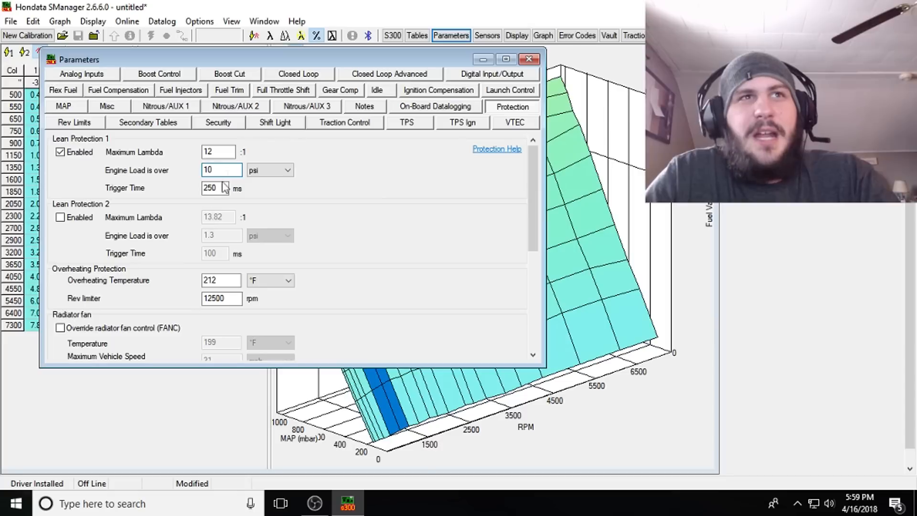
double_click(222, 153)
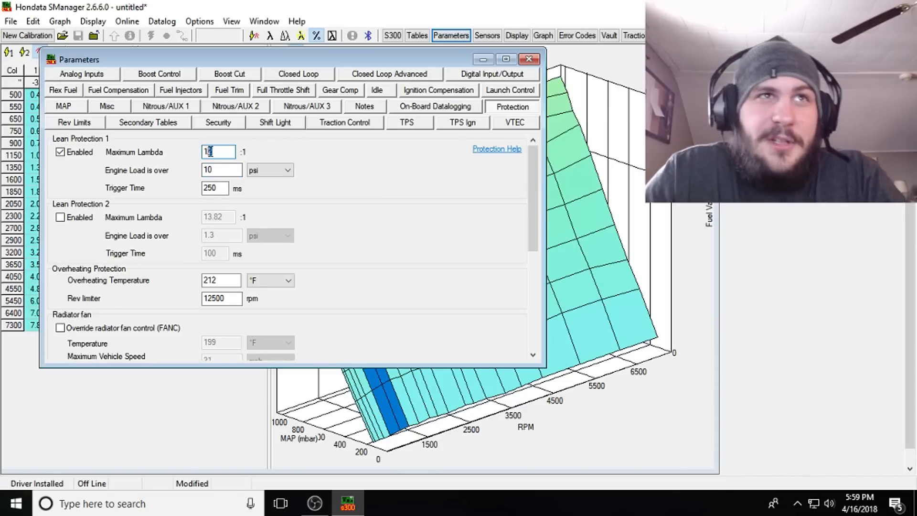
left_click(216, 169)
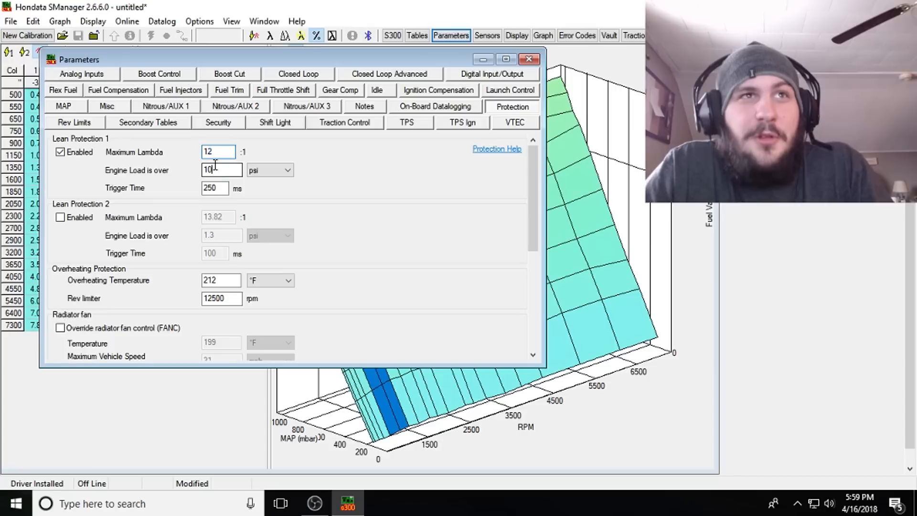
left_click(218, 152)
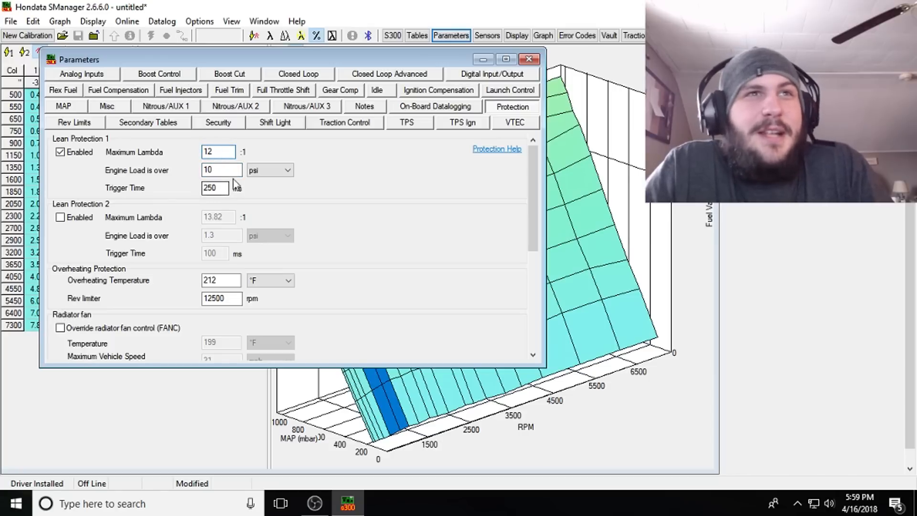
double_click(213, 169)
left_click_drag(218, 152, 200, 151)
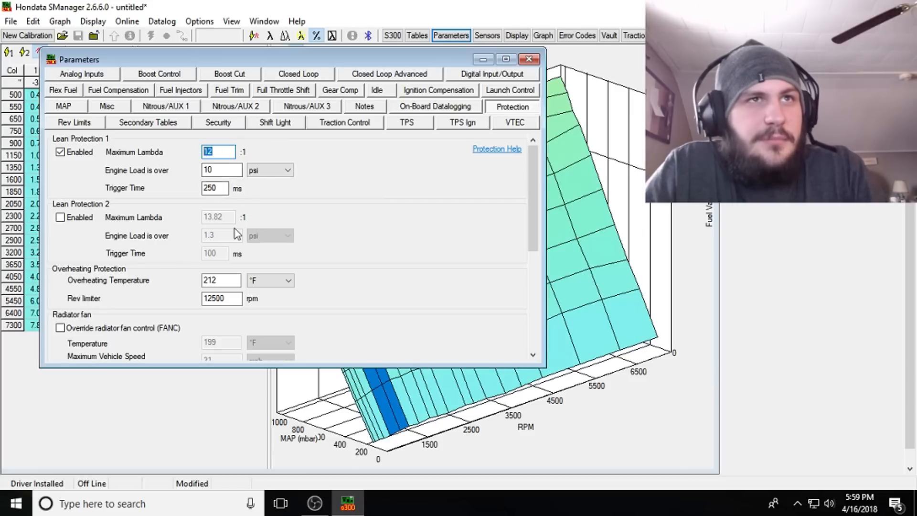
- Enable Lean Protection 2 and check the Lean Protection 1 lambda and trigger time and the overheating temperature
left_click(76, 218)
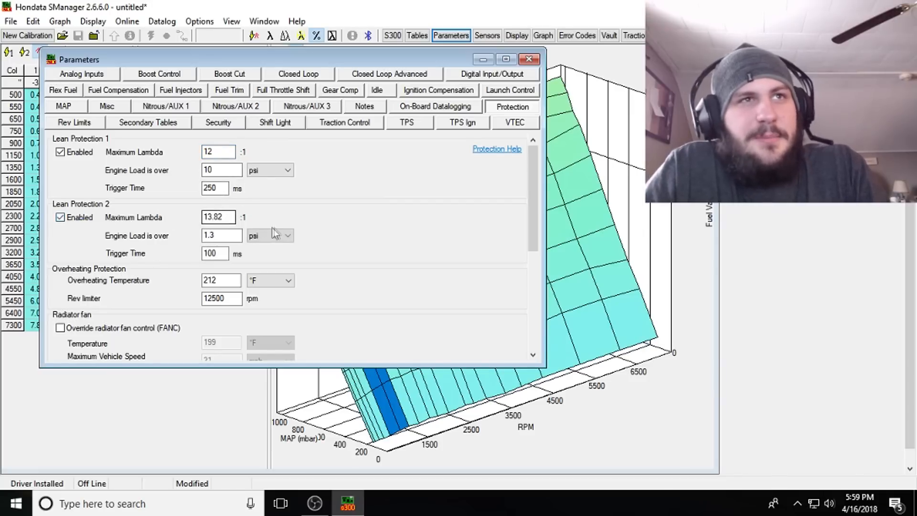
left_click(268, 236)
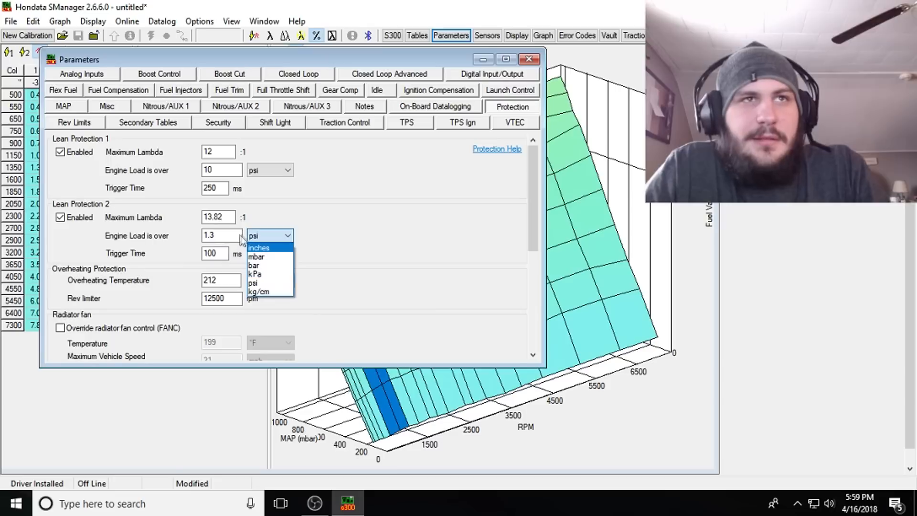
left_click(223, 219)
left_click(220, 152)
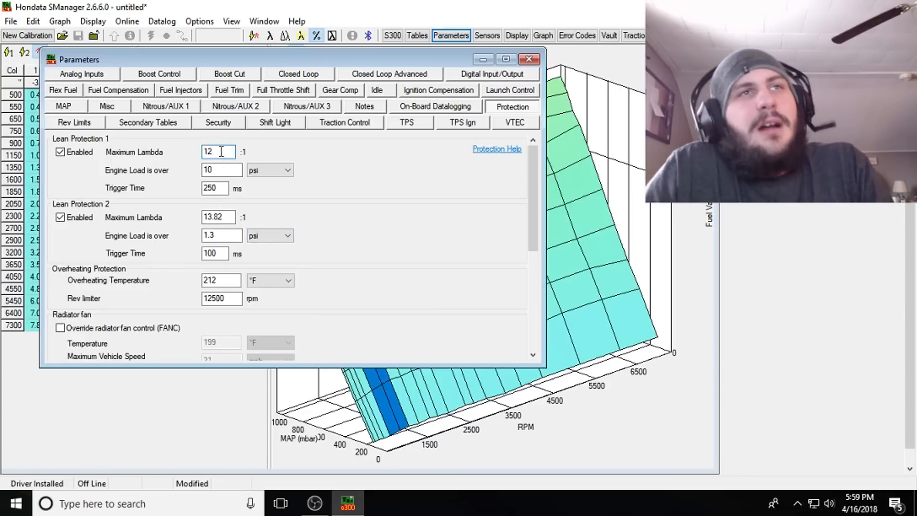
left_click_drag(221, 152, 194, 151)
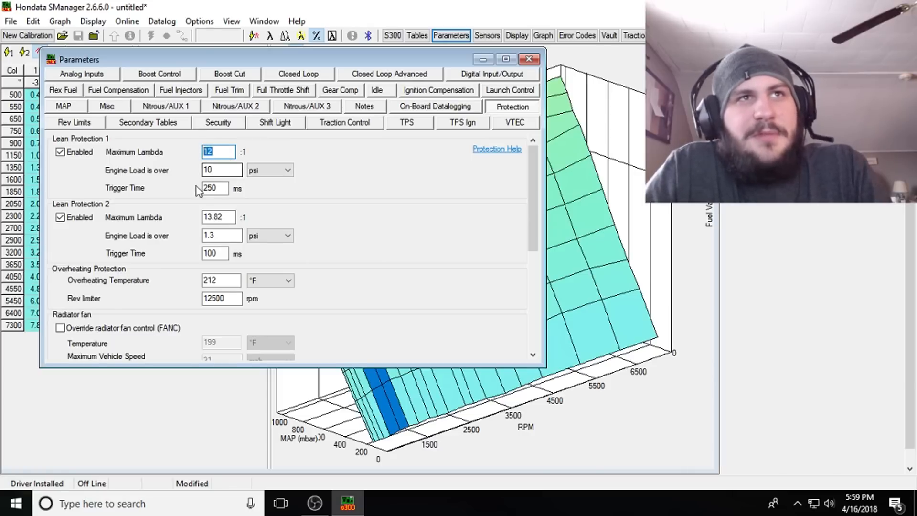
left_click(220, 190)
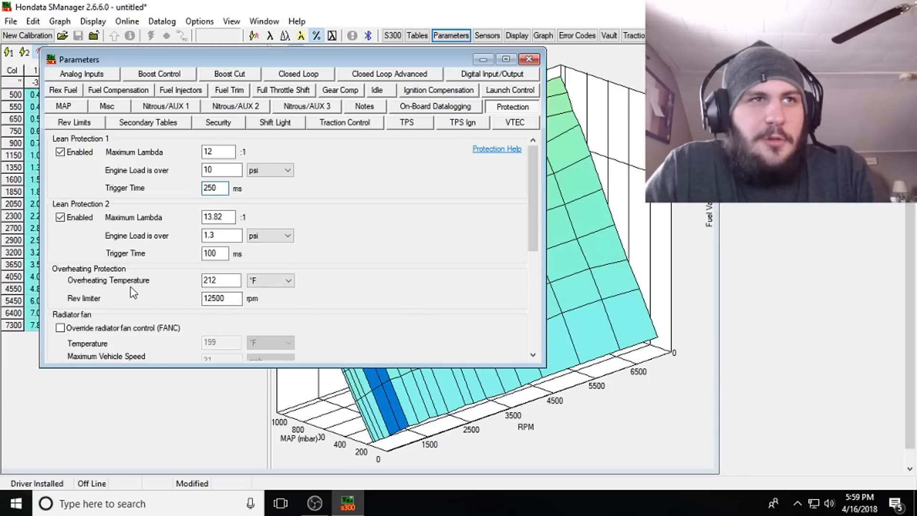
double_click(235, 281)
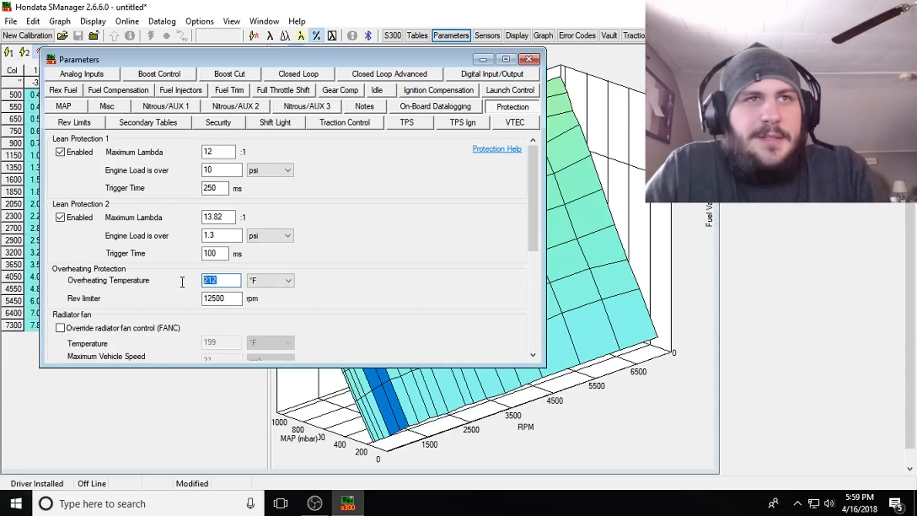
- Enable the radiator fan control override (FANC) and set its maximum vehicle speed to 30 mph
left_click_drag(533, 197, 532, 266)
left_click(95, 169)
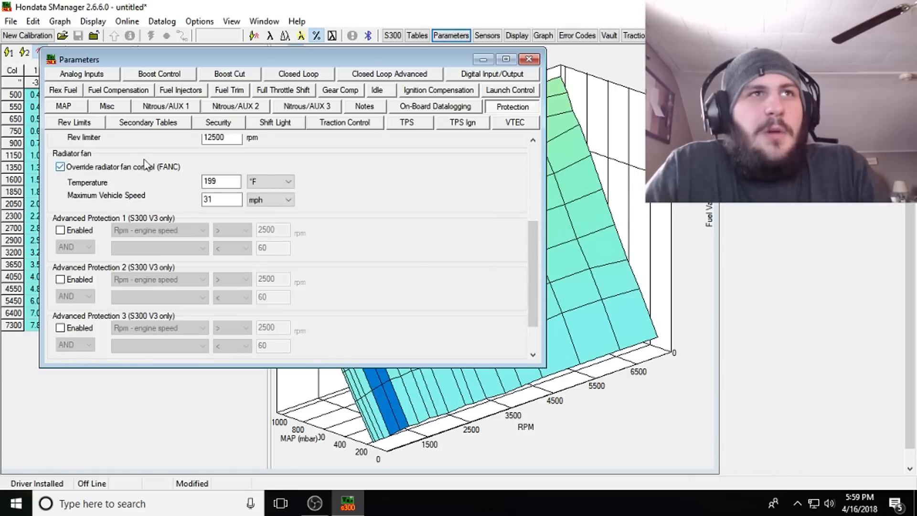
left_click_drag(225, 184, 176, 191)
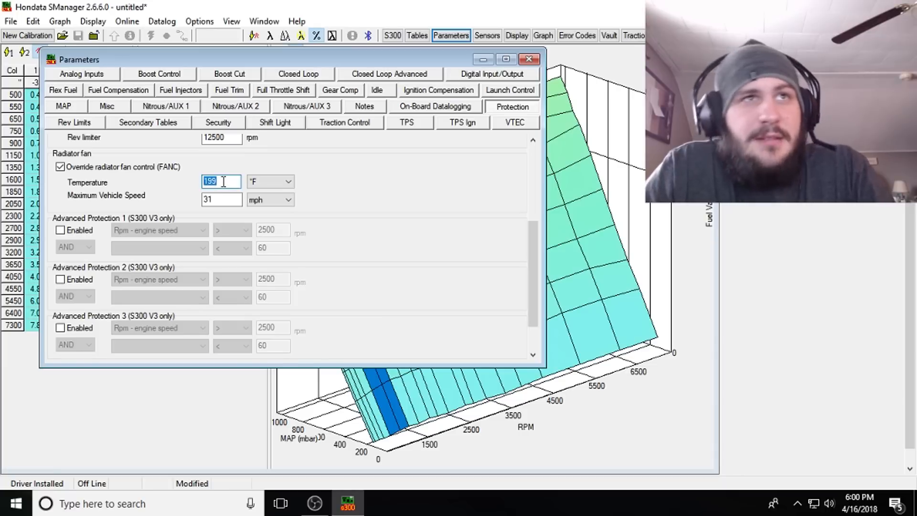
key("Tab")
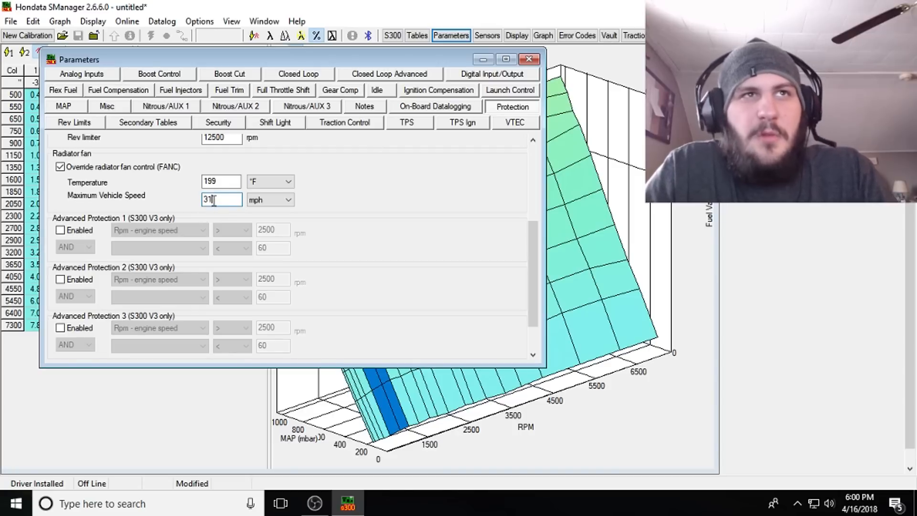
key("BackSpace")
type("0")
left_click(224, 187)
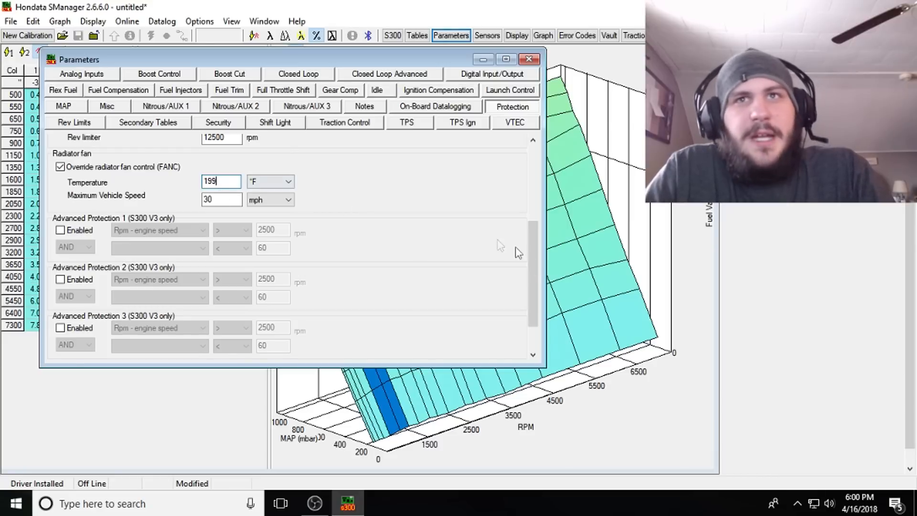
left_click_drag(532, 262, 533, 187)
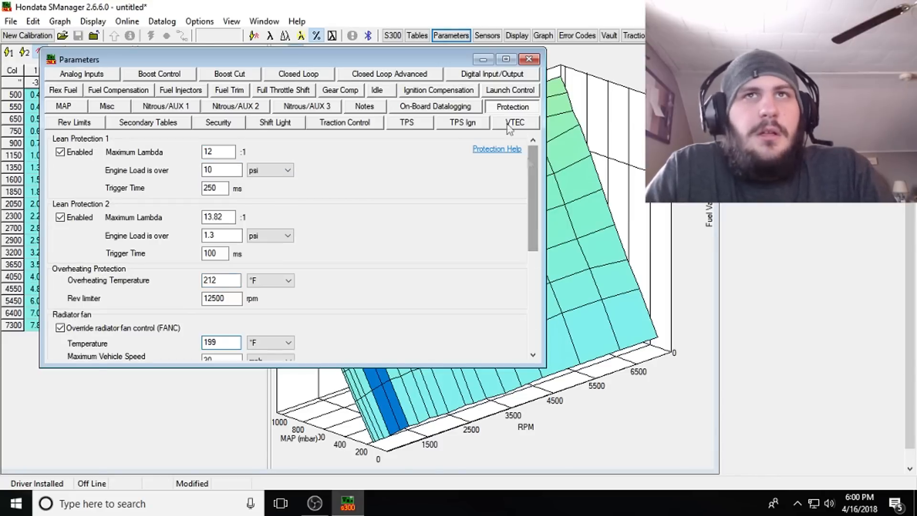
- Set the overall rev limiter to 8223 rpm for gears 1, 2 and 3
left_click(79, 124)
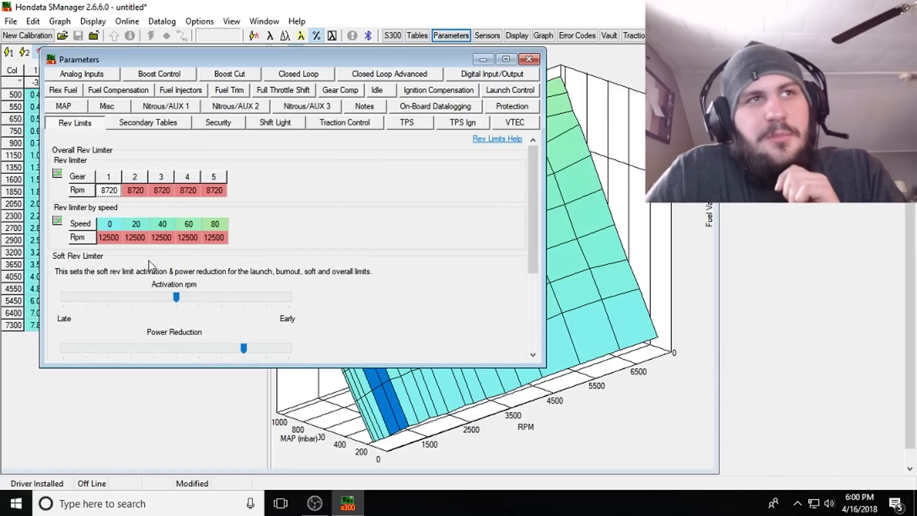
double_click(106, 191)
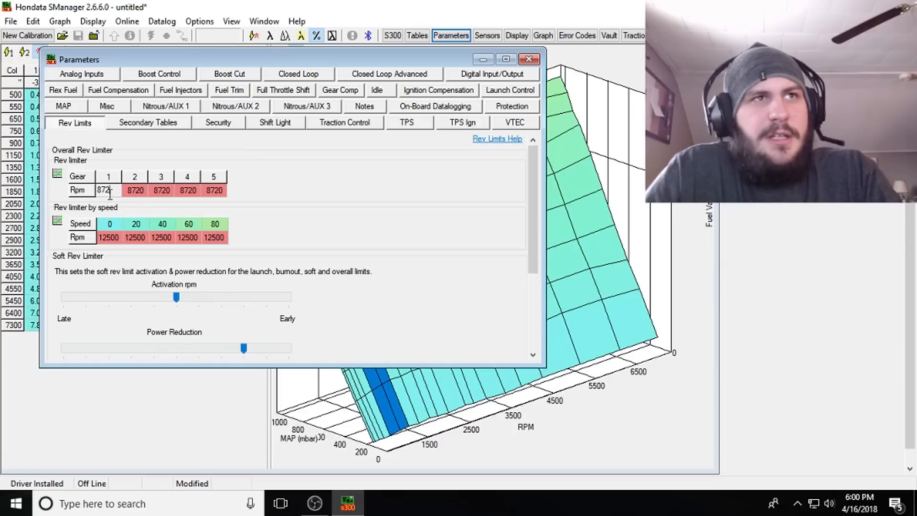
type("8223")
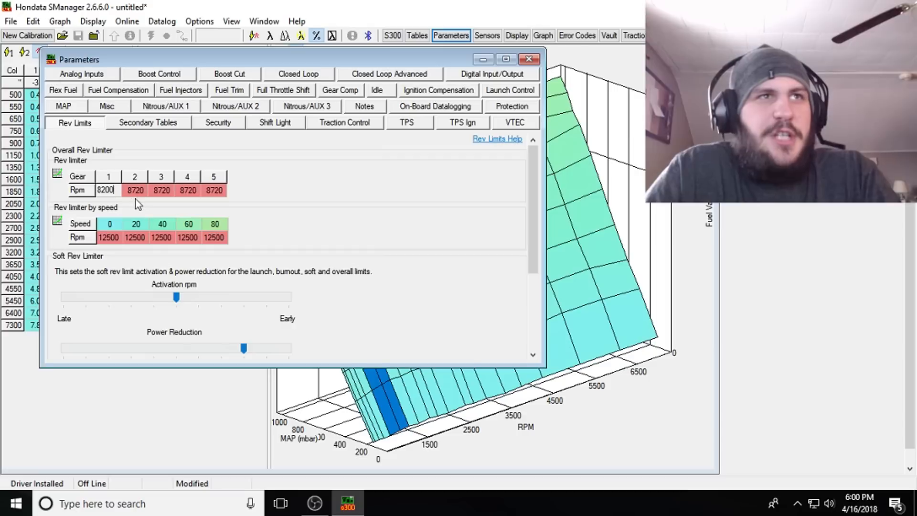
double_click(138, 190)
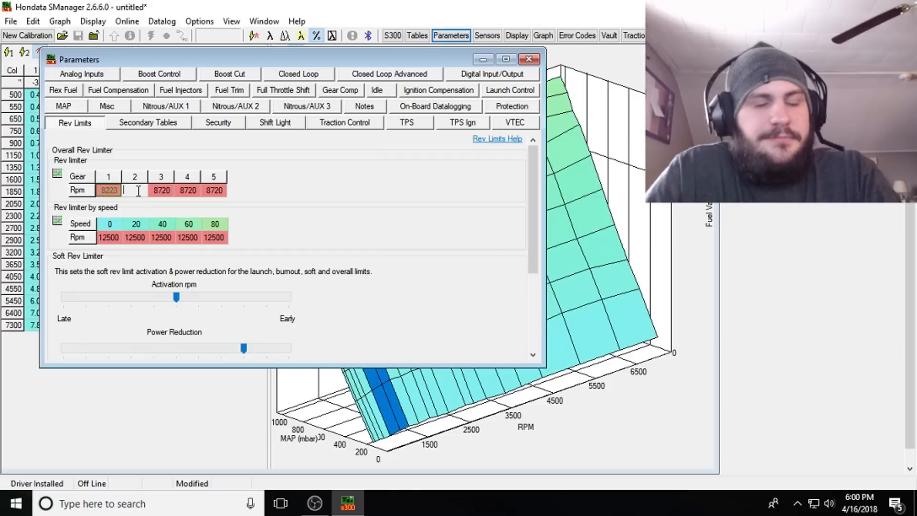
type("8223")
double_click(156, 192)
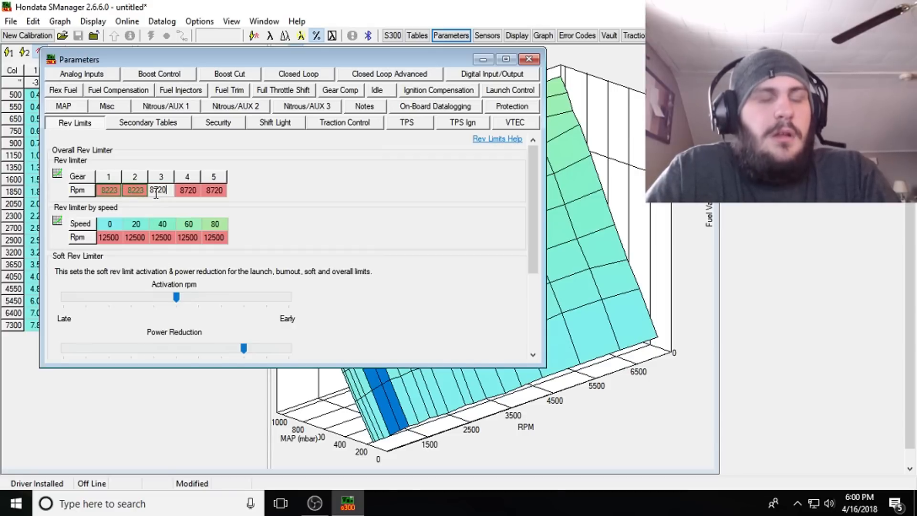
double_click(215, 191)
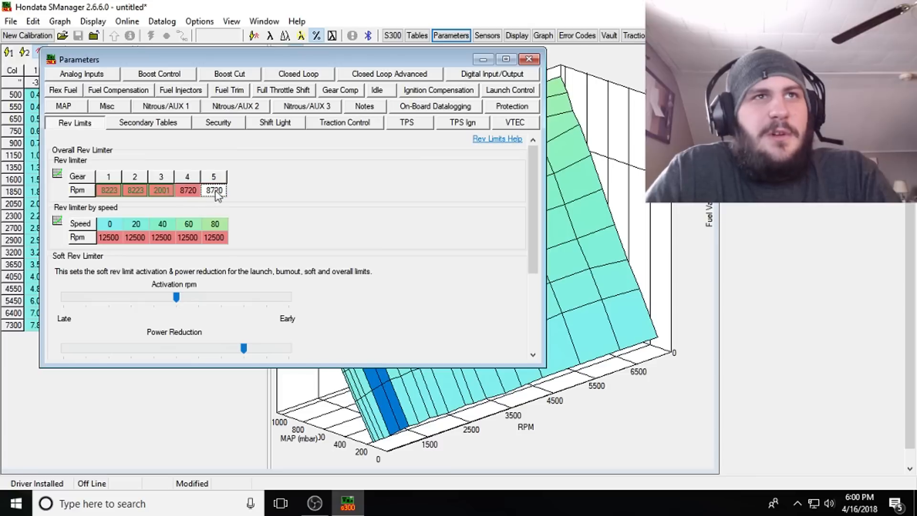
double_click(163, 187)
type("82")
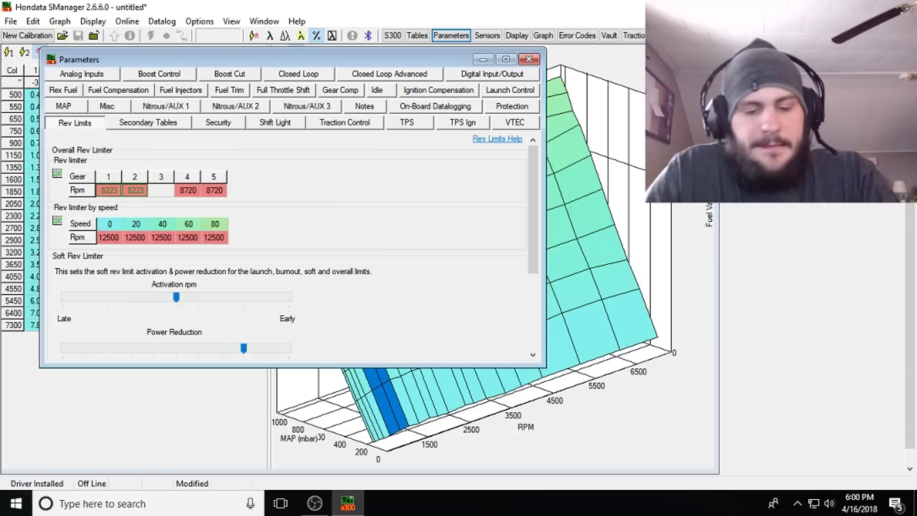
- Examine the remaining per-gear rev limits and the rev limiter by speed table
double_click(186, 190)
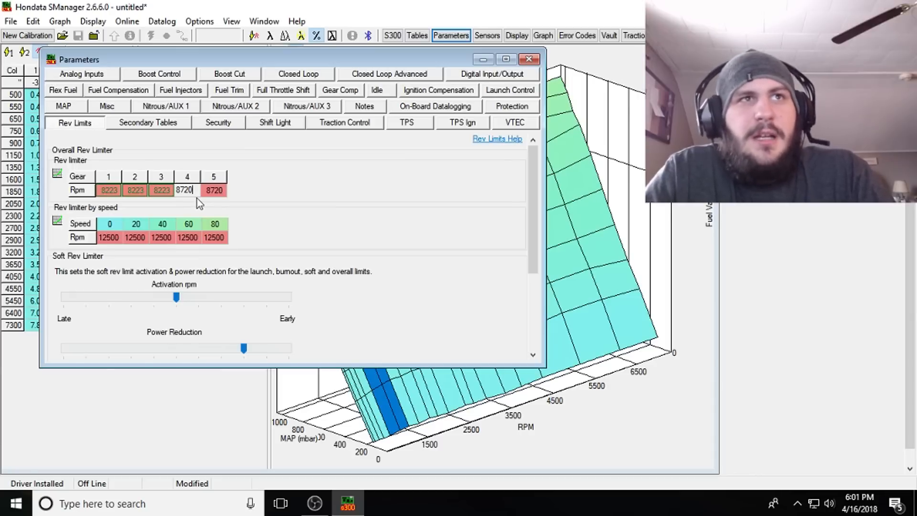
left_click_drag(197, 189, 167, 192)
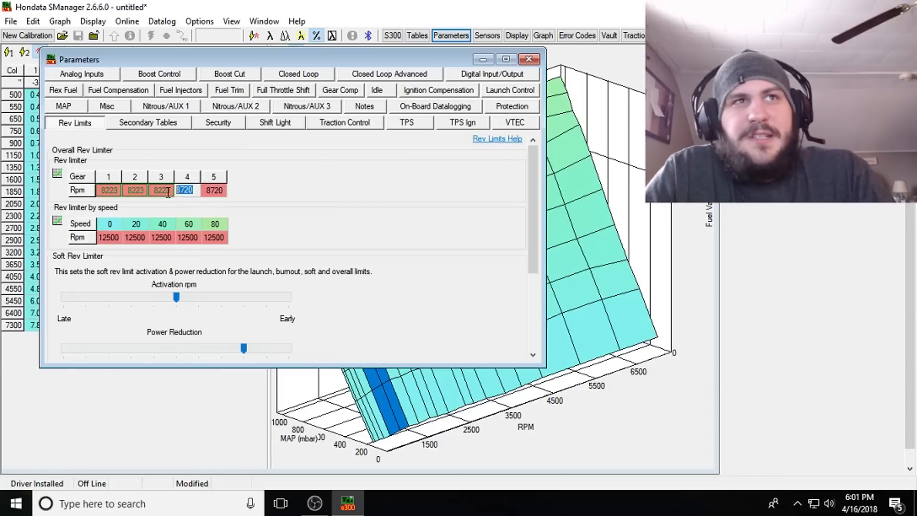
left_click(212, 194)
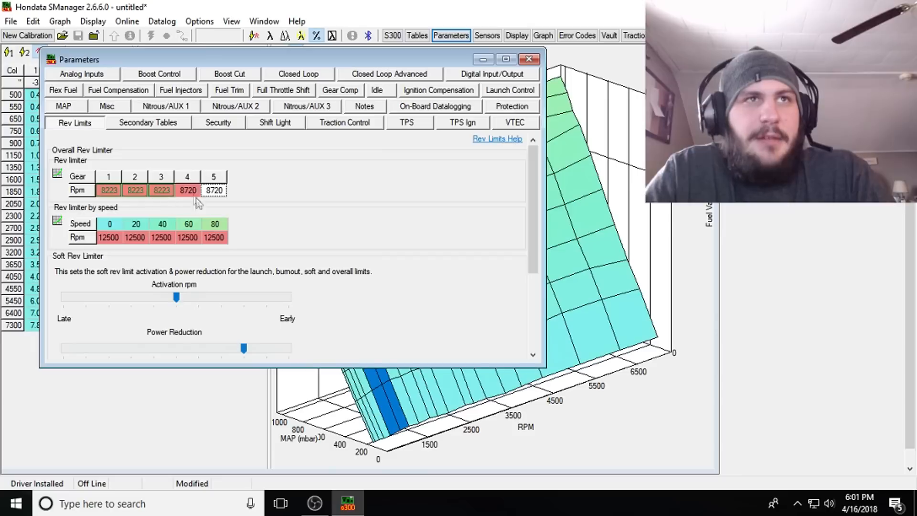
left_click(109, 238)
left_click(131, 240)
left_click(159, 237)
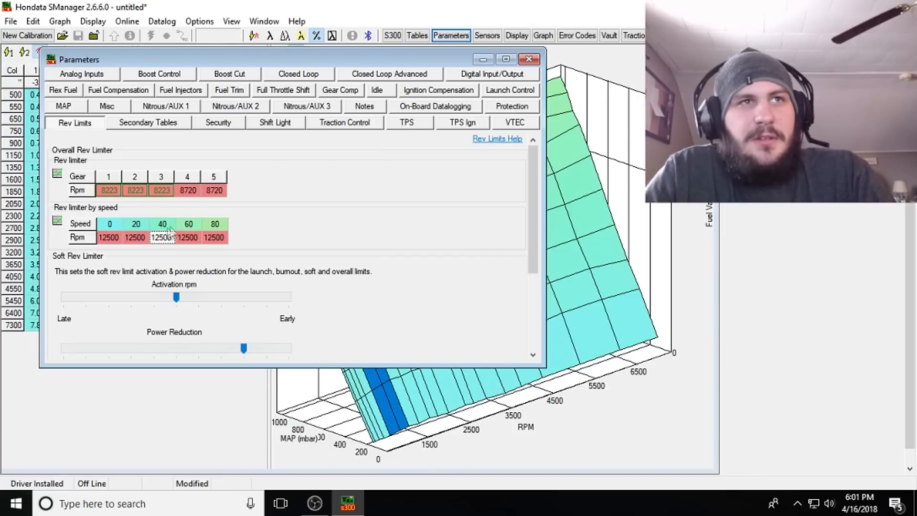
left_click(109, 229)
left_click(140, 239)
left_click_drag(140, 194, 159, 193)
left_click(164, 190)
left_click(184, 188)
left_click(221, 190)
- Try different power reduction levels for the Soft Rev Limiter, ending one notch above None
left_click_drag(533, 183, 535, 214)
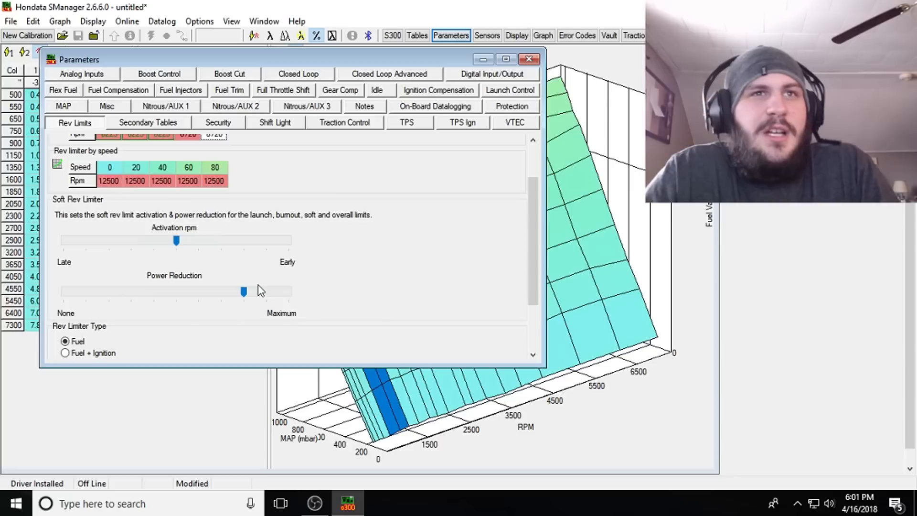
left_click_drag(244, 292, 148, 302)
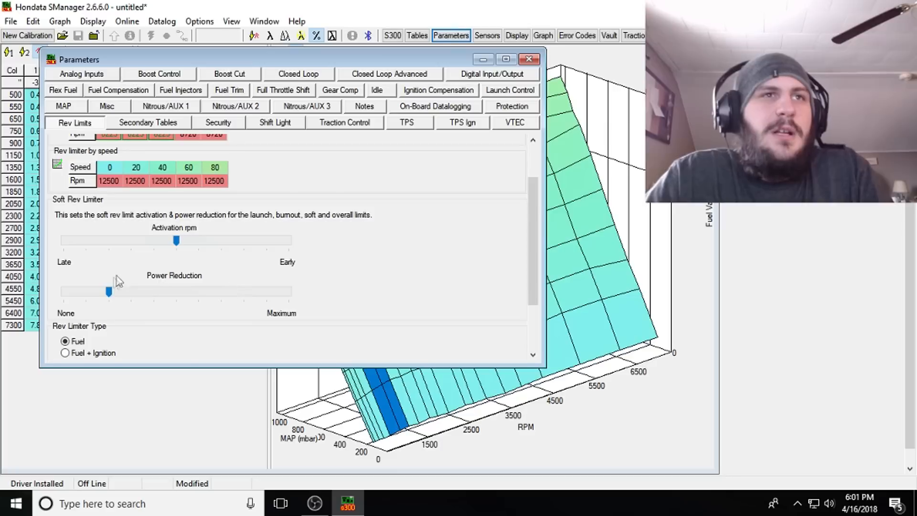
left_click_drag(108, 297, 281, 305)
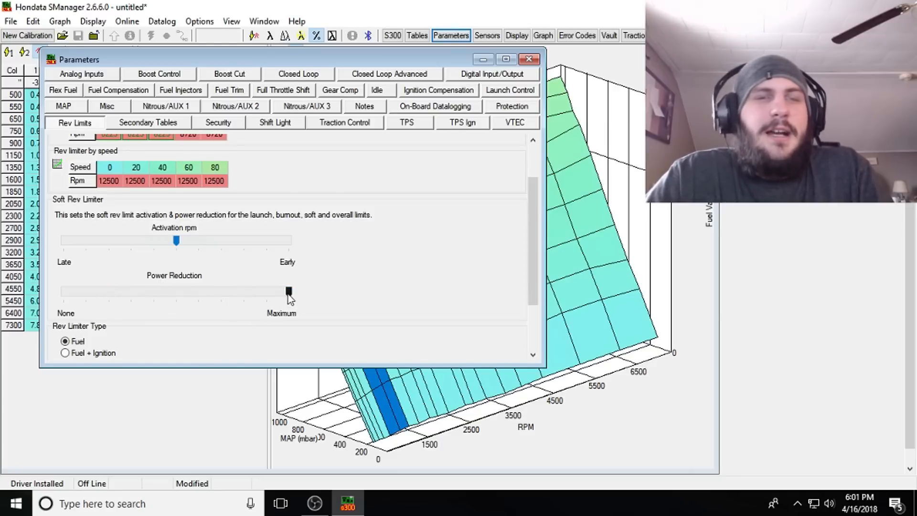
left_click_drag(288, 294, 88, 299)
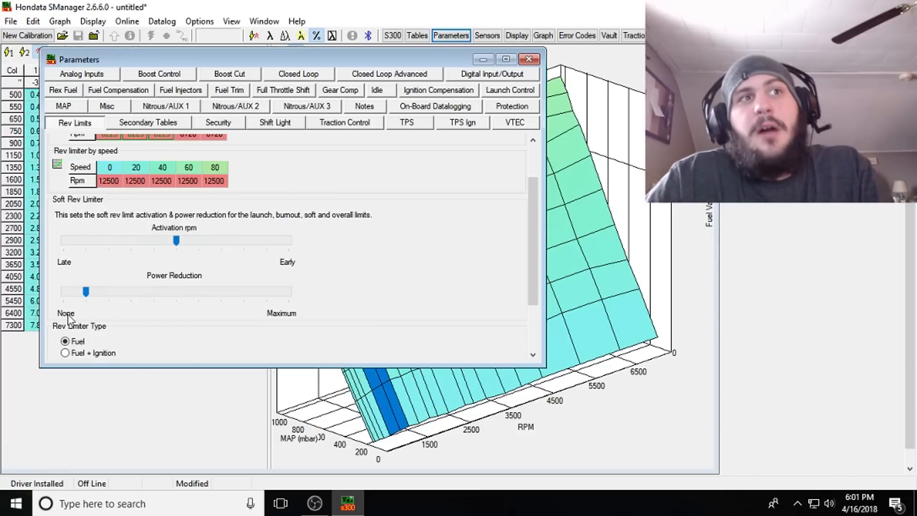
- Set the rev limiter type to Fuel + Ignition and review the speed limiter's maximum speed and maximum rpm fields
left_click_drag(534, 249, 533, 299)
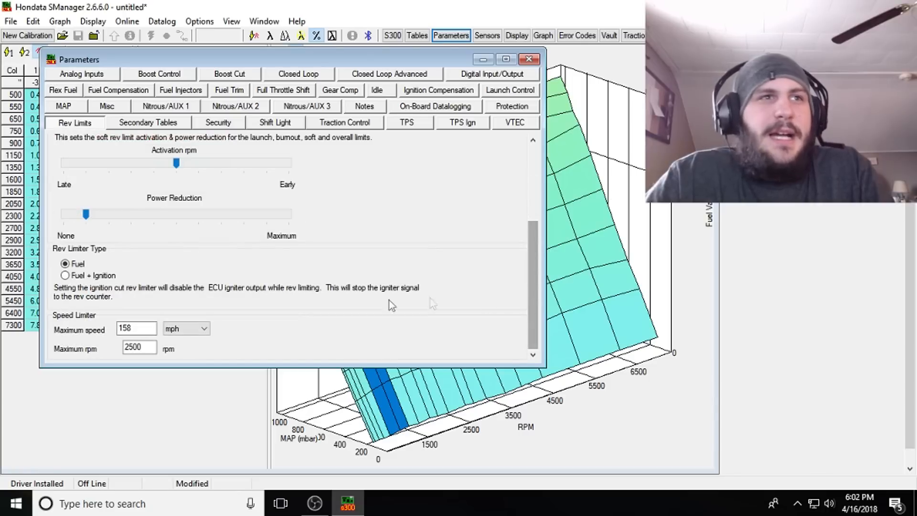
left_click(67, 276)
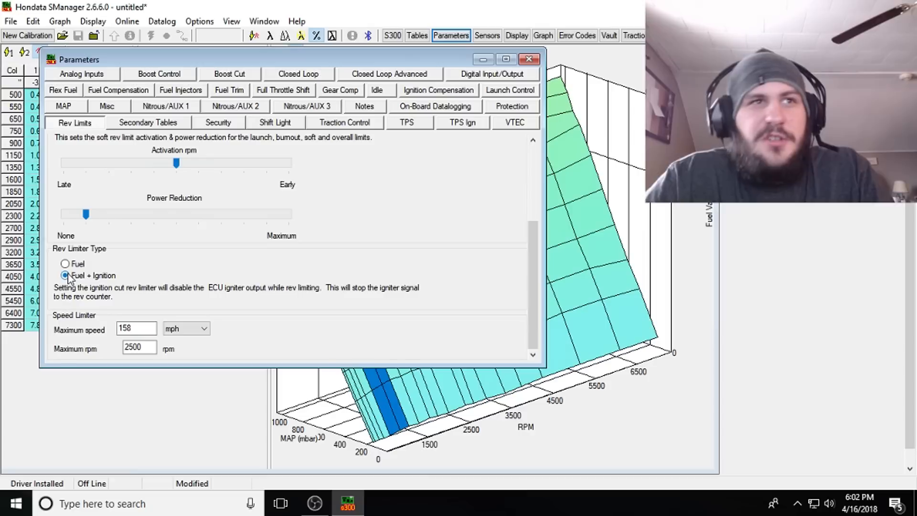
left_click(66, 265)
left_click(66, 276)
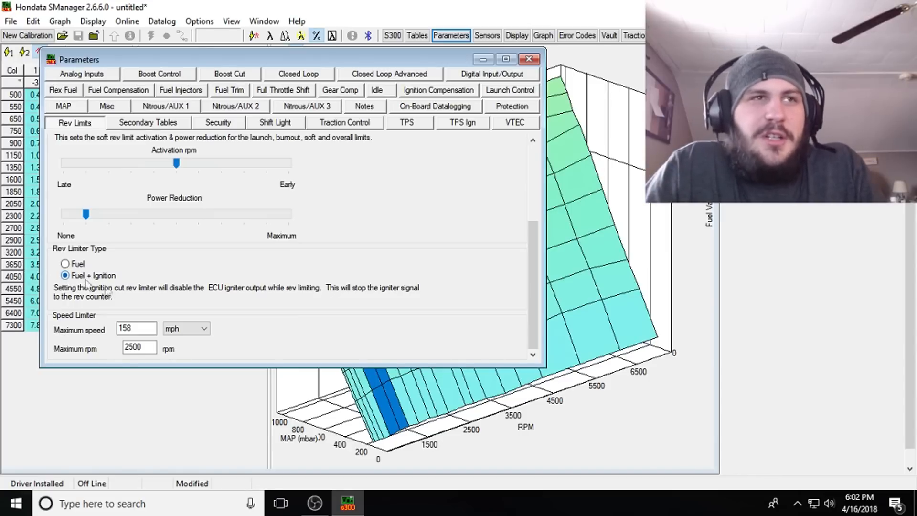
left_click_drag(149, 328, 76, 333)
left_click_drag(145, 331, 62, 333)
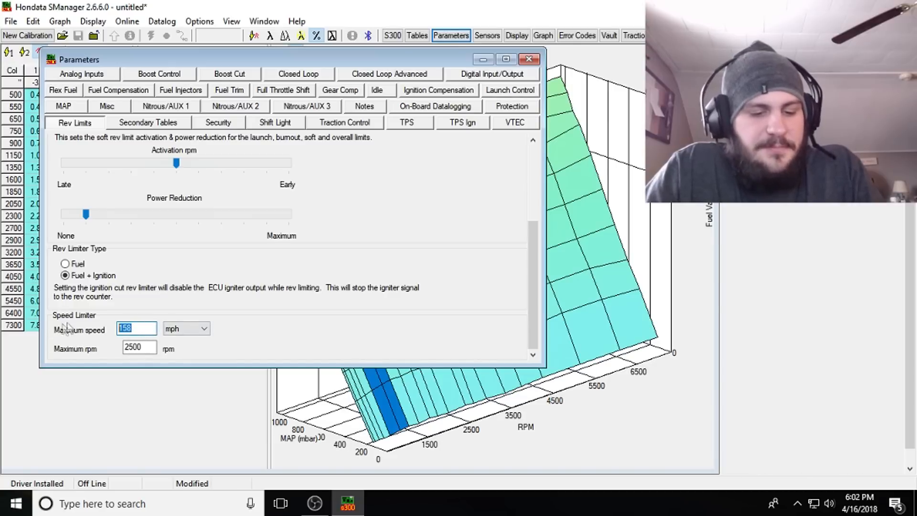
left_click(146, 345)
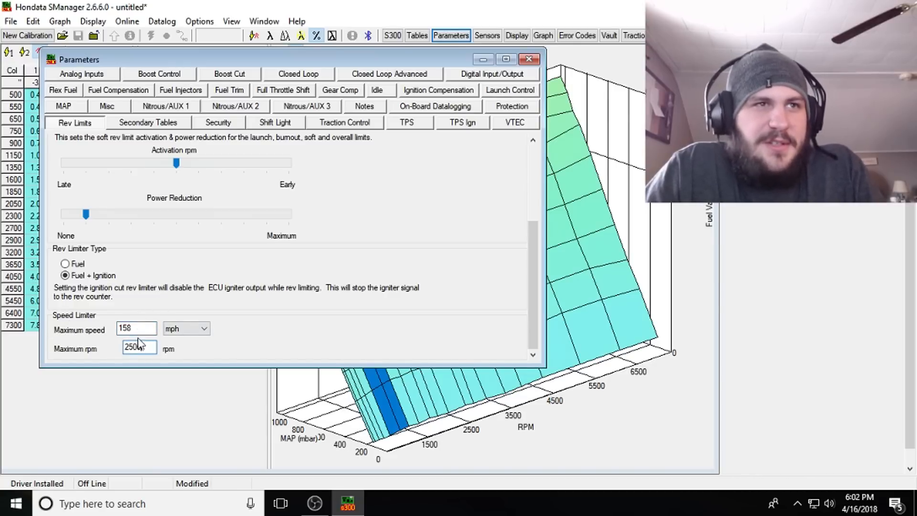
scroll(533, 237, "up", 3)
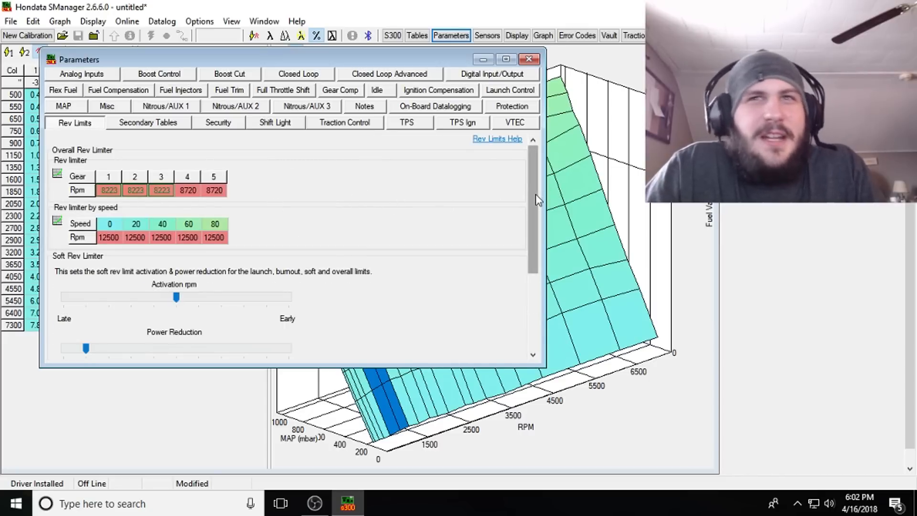
- Set secondary table switching to Always Enabled and review the other available switching inputs
left_click(154, 124)
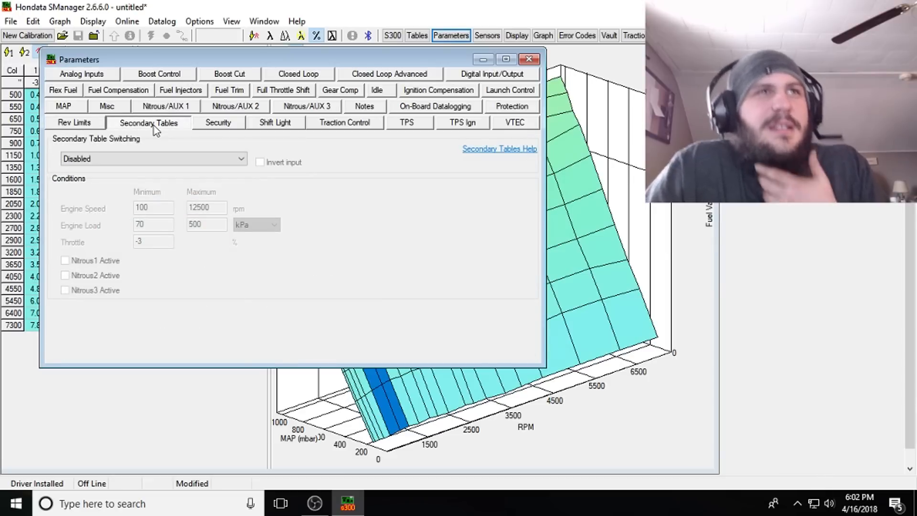
left_click(126, 158)
left_click(122, 179)
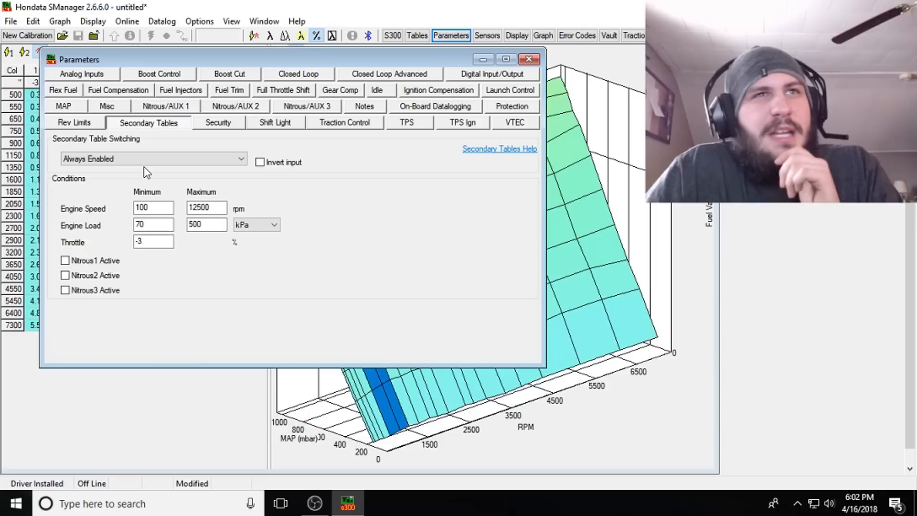
left_click(131, 159)
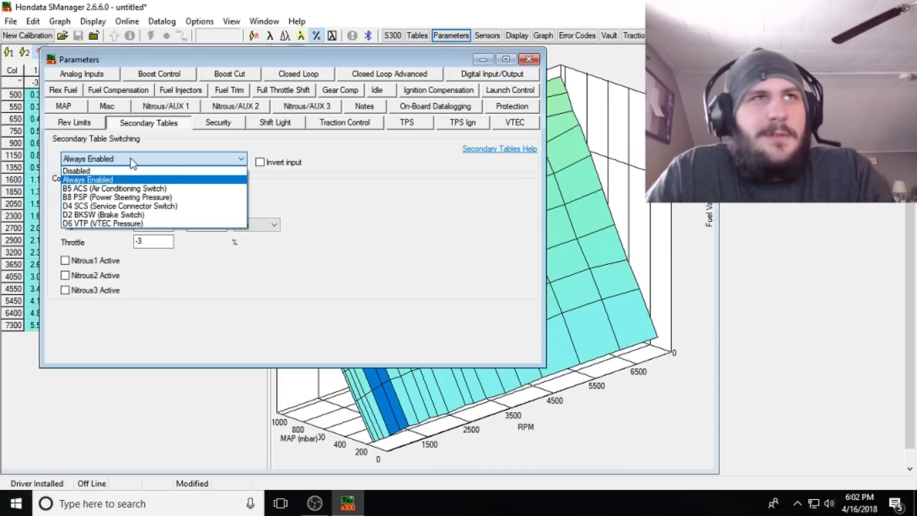
left_click(131, 157)
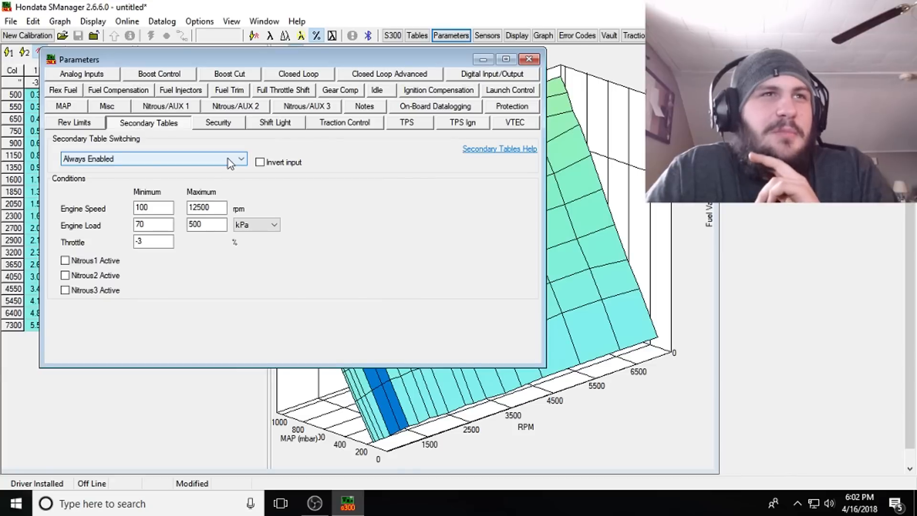
- Examine the security settings, including the valet input limits and the key-on security check options
left_click(218, 123)
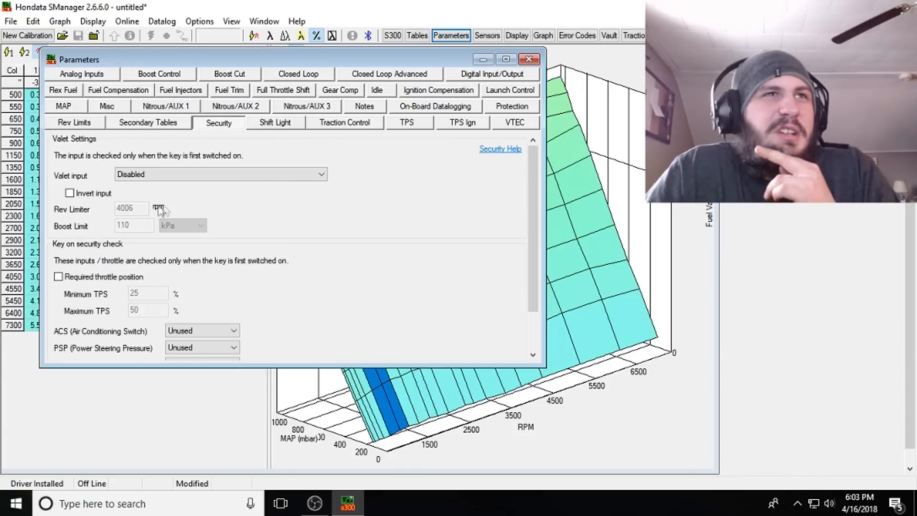
left_click_drag(534, 198, 534, 268)
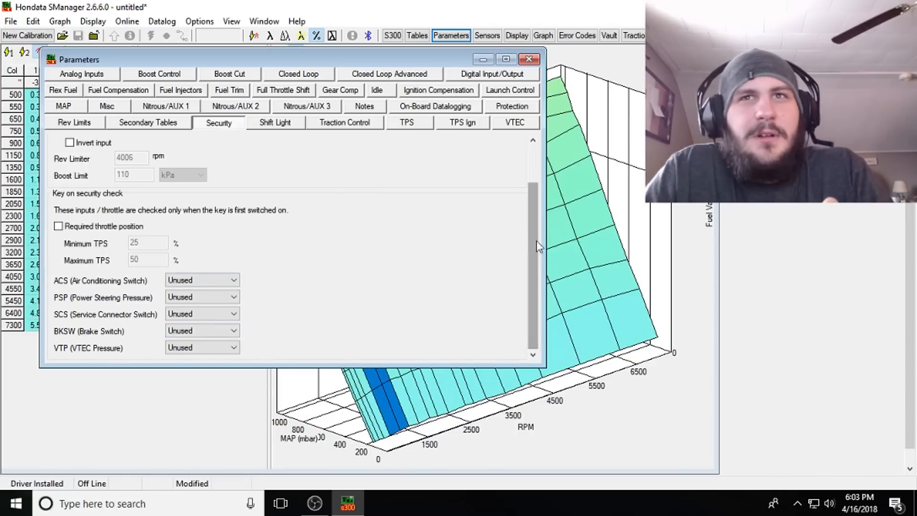
left_click_drag(533, 260, 534, 221)
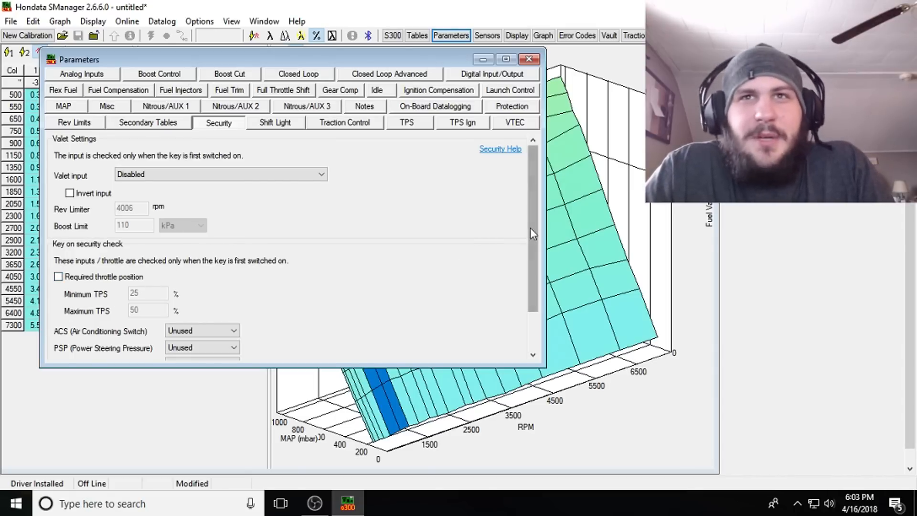
scroll(521, 314, "down", 3)
scroll(478, 308, "up", 3)
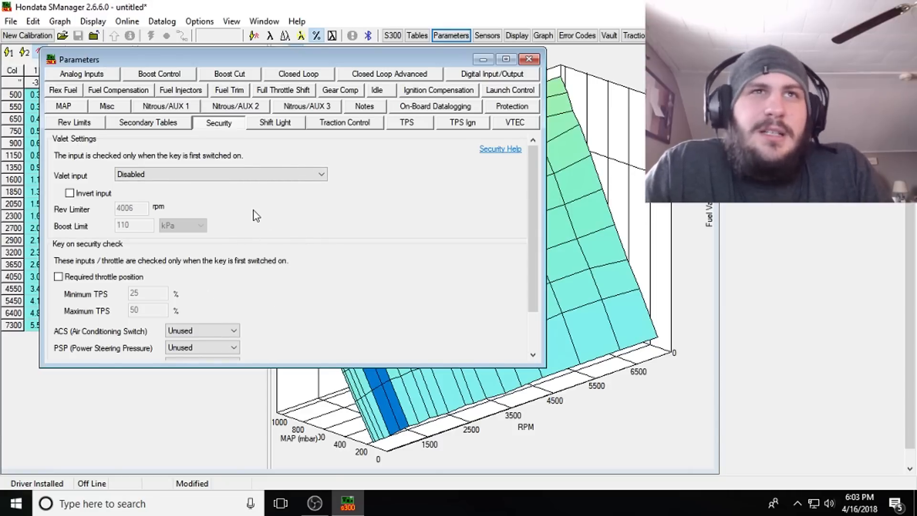
- Set the shift light rpm to 7800 for gears 1 and 2
left_click(270, 125)
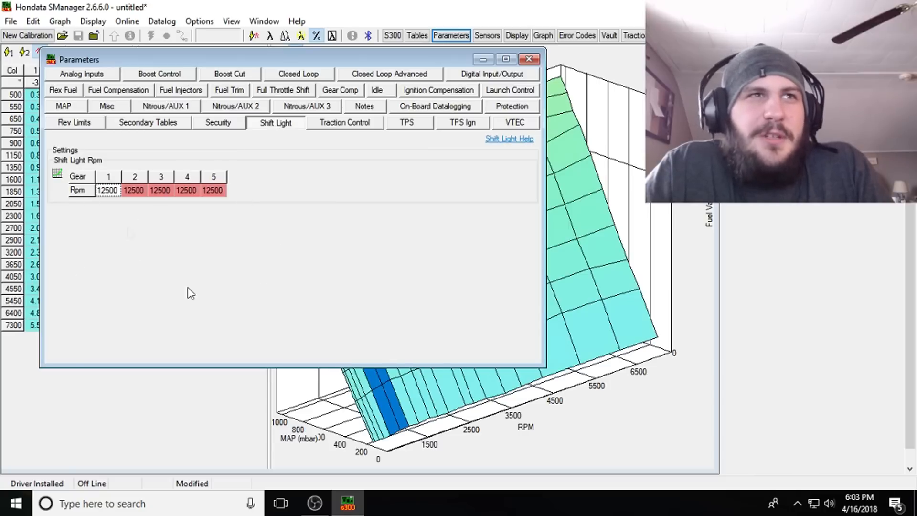
double_click(110, 191)
key("BackSpace")
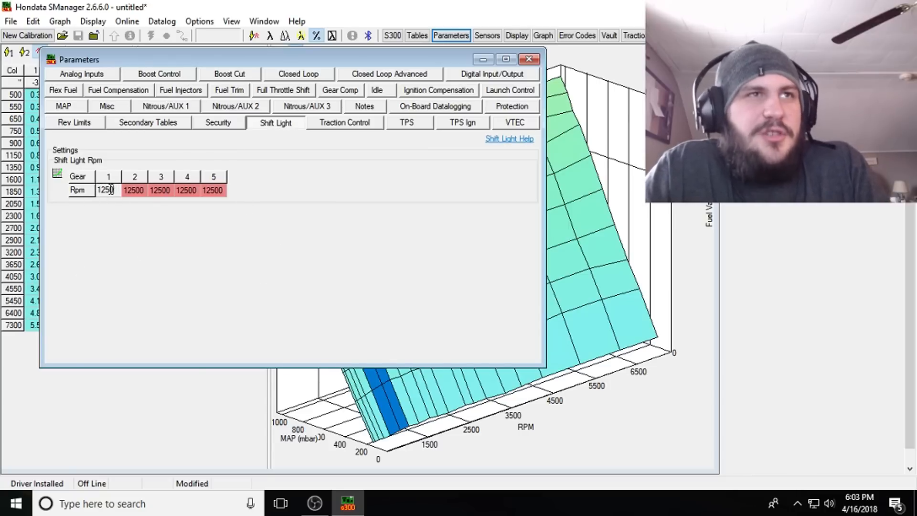
type("7800")
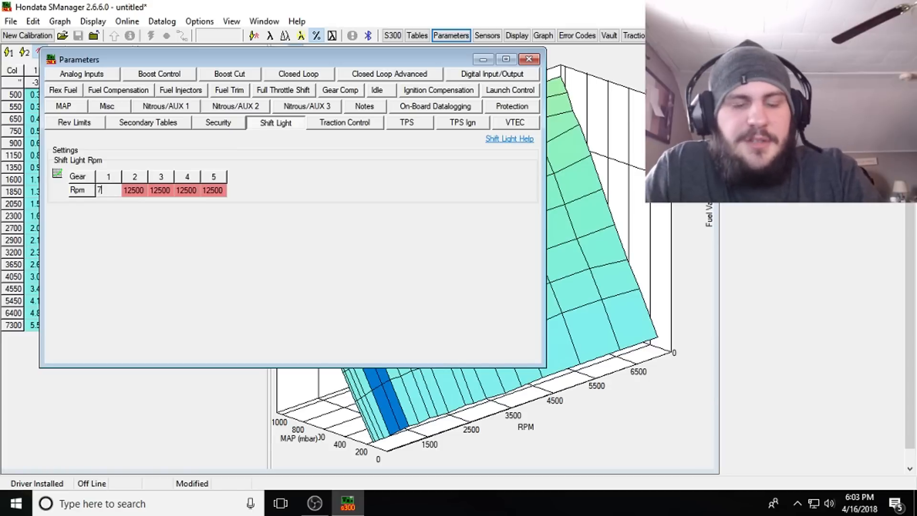
left_click(141, 191)
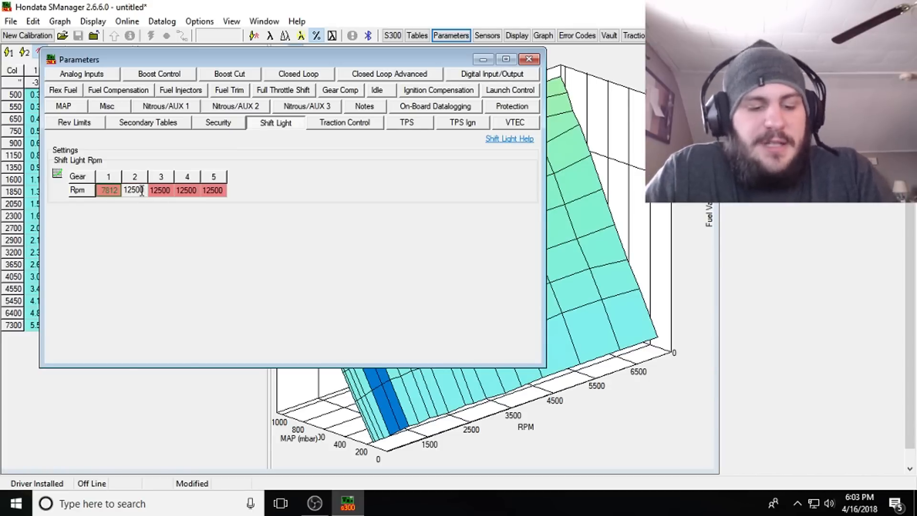
key("BackSpace")
key("BackSpace")
key("BackSpace")
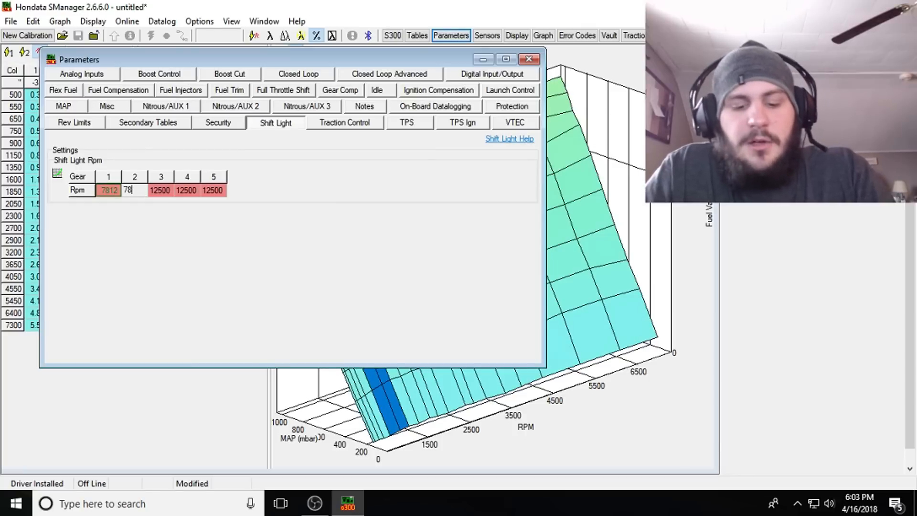
type("7800")
- Set the shift light rpm to 7812 for gears 3 and 4
left_click(169, 193)
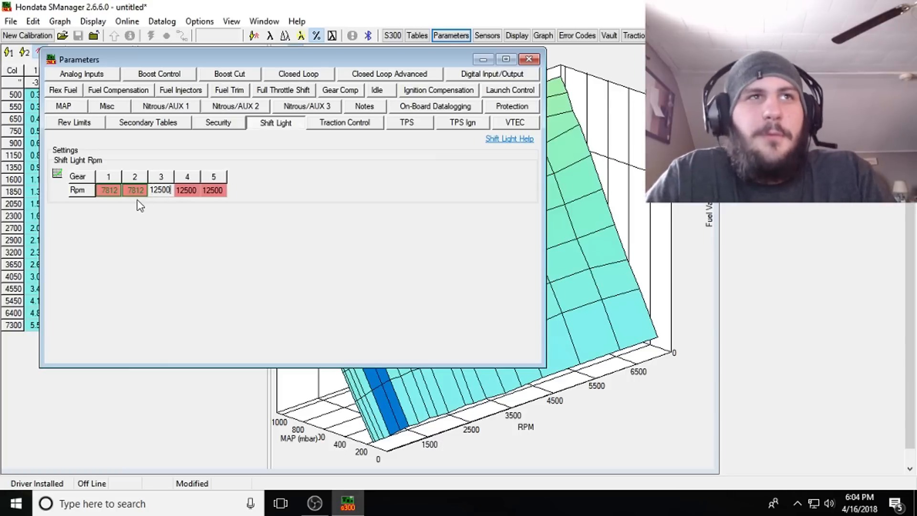
key("BackSpace")
key("BackSpace")
key("BackSpace")
type("78012")
left_click(192, 194)
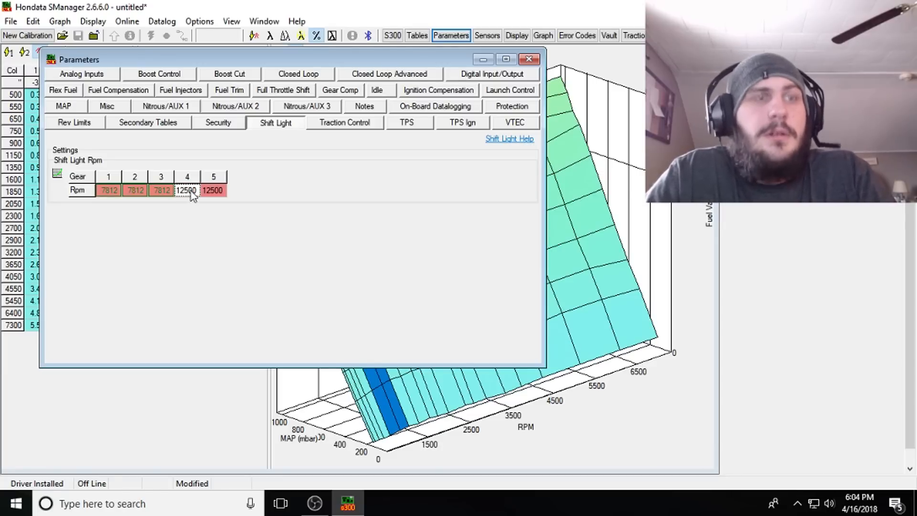
left_click(191, 190)
key("BackSpace")
key("BackSpace")
key("BackSpace")
key("BackSpace")
type("7812")
left_click(209, 193)
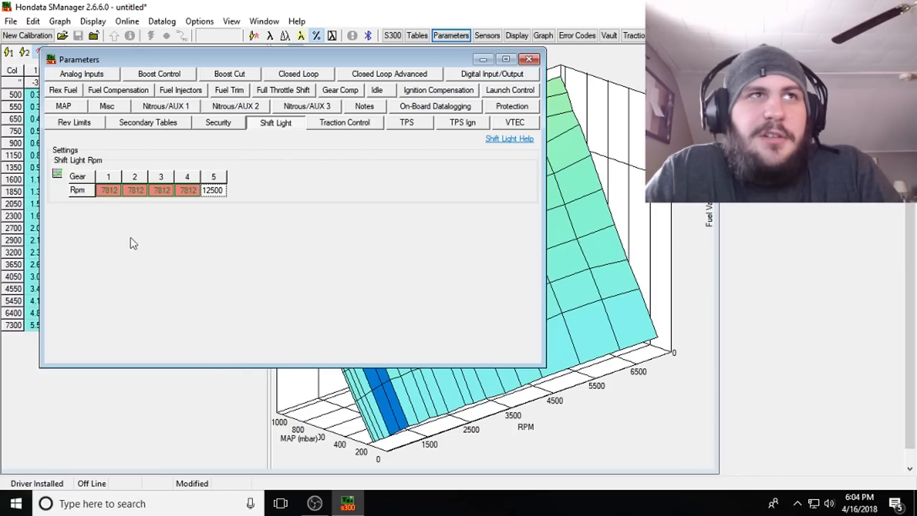
- Examine the traction control parameters with their ignition retard and rev limiter tables
left_click(348, 129)
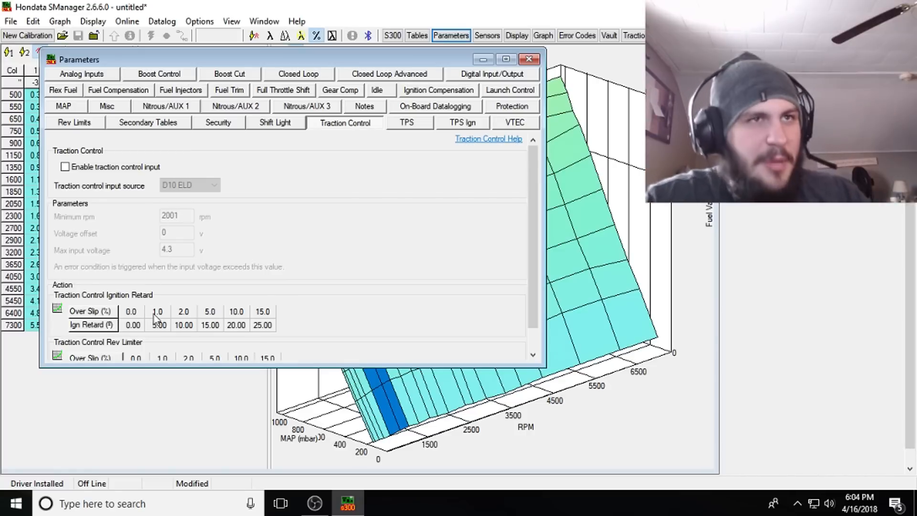
left_click_drag(534, 191, 534, 219)
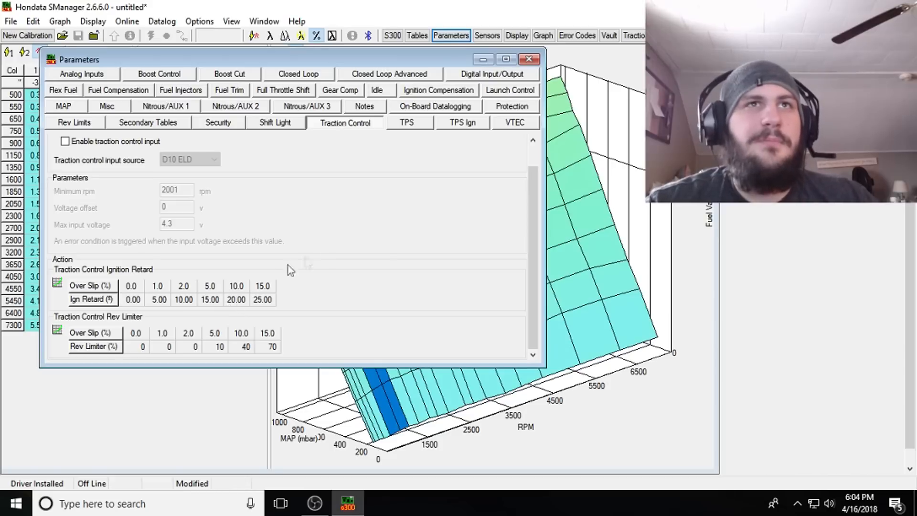
left_click_drag(531, 205, 521, 166)
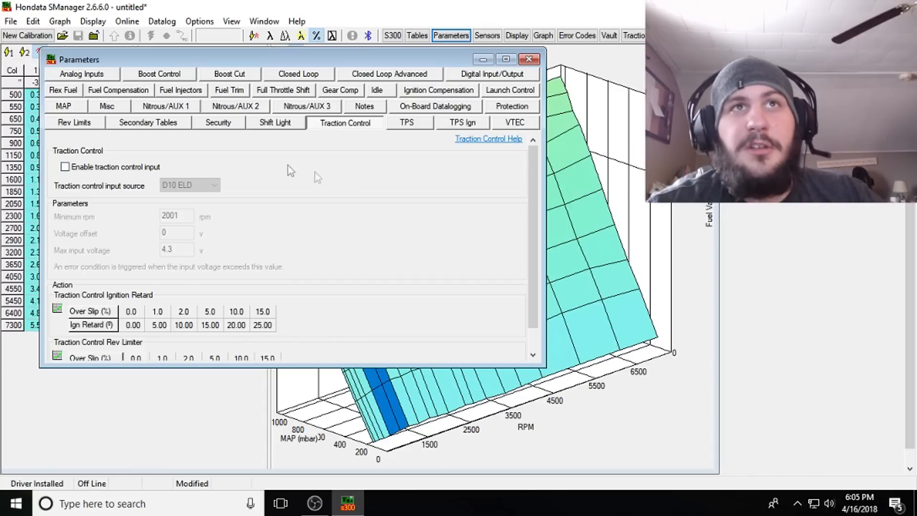
- Examine the TPS scaling and overrun fuel cutoff settings, plus the throttle tip-in ignition retard tables
left_click(414, 125)
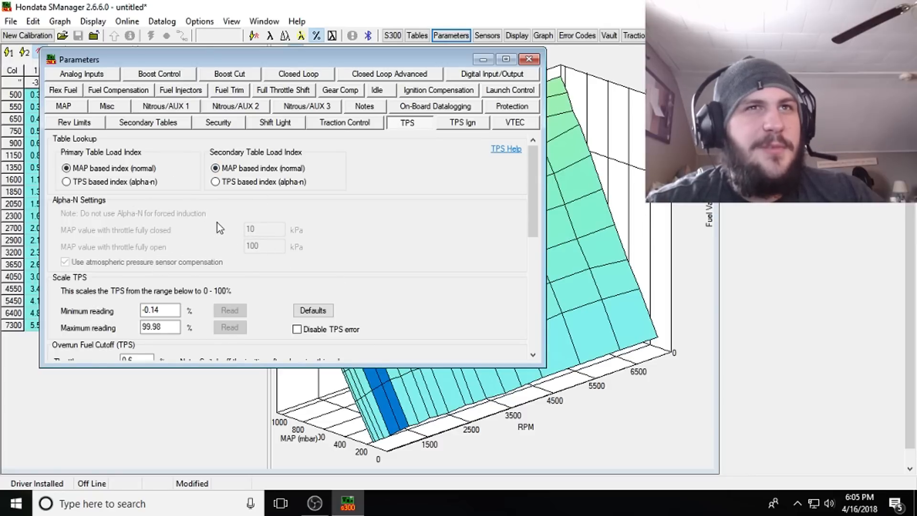
left_click_drag(533, 177, 538, 243)
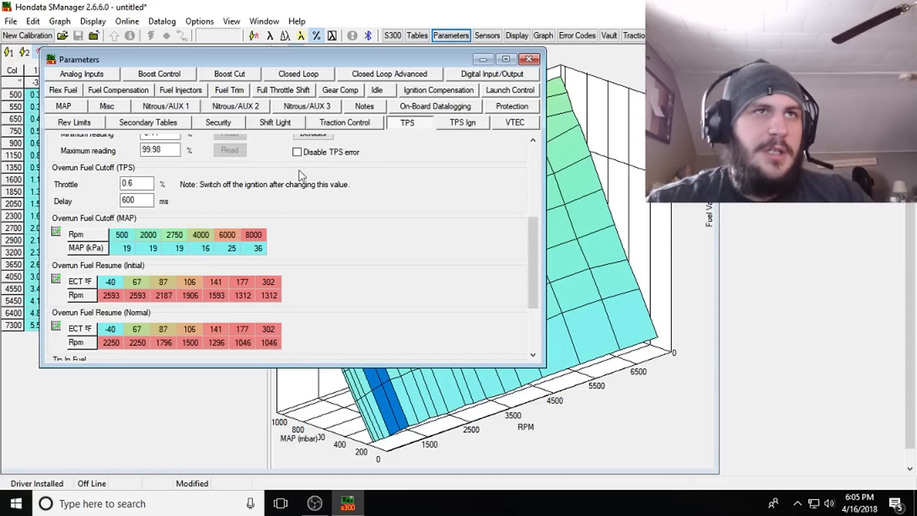
left_click_drag(535, 274, 532, 231)
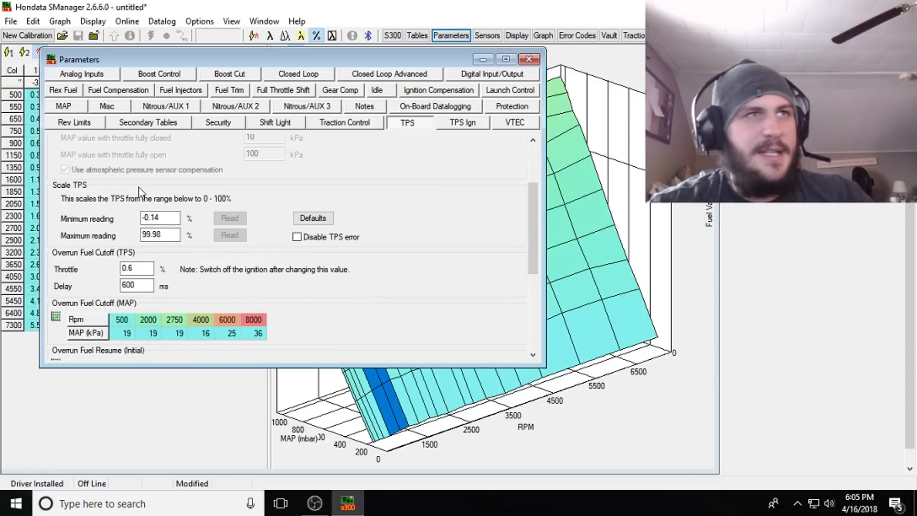
left_click_drag(533, 221, 533, 167)
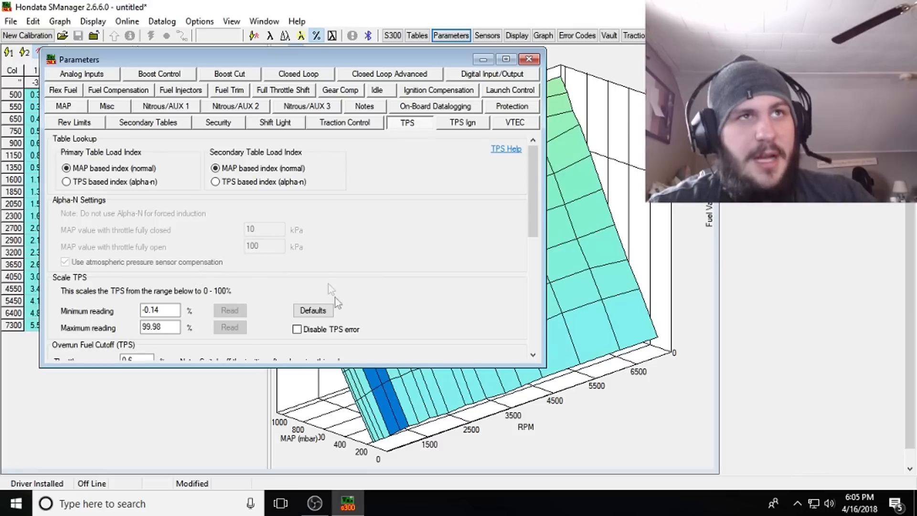
left_click(463, 124)
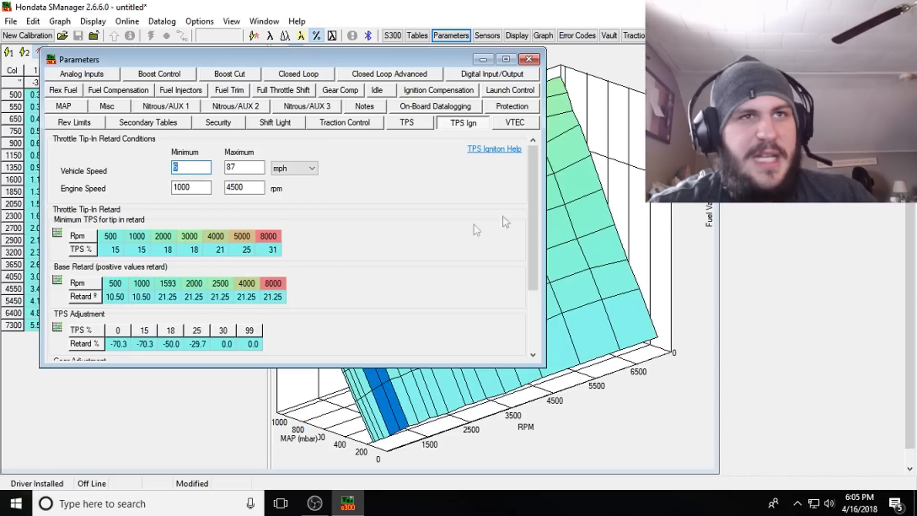
mouse_move(534, 198)
left_mouse_down()
mouse_move(538, 286)
mouse_move(529, 192)
left_mouse_up()
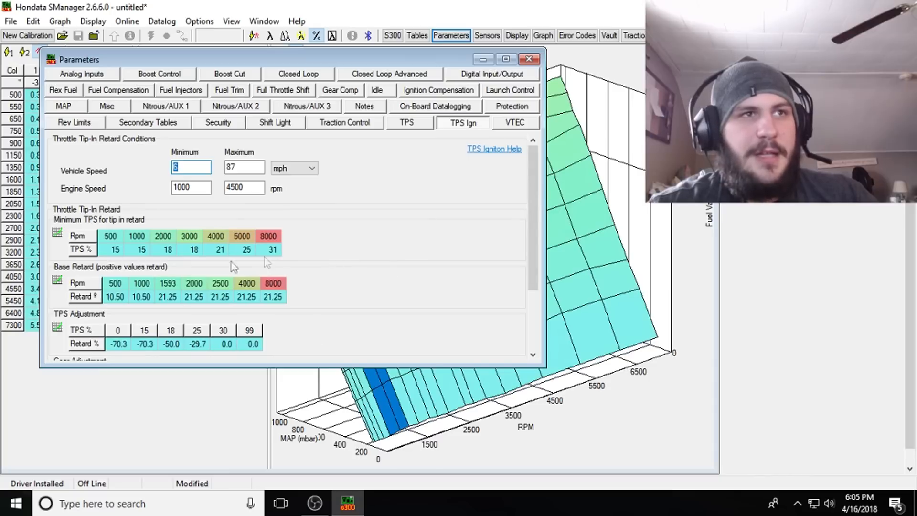
- Enable VTEC and set the VTEC window's lower boundary to 5000 rpm
left_click(517, 124)
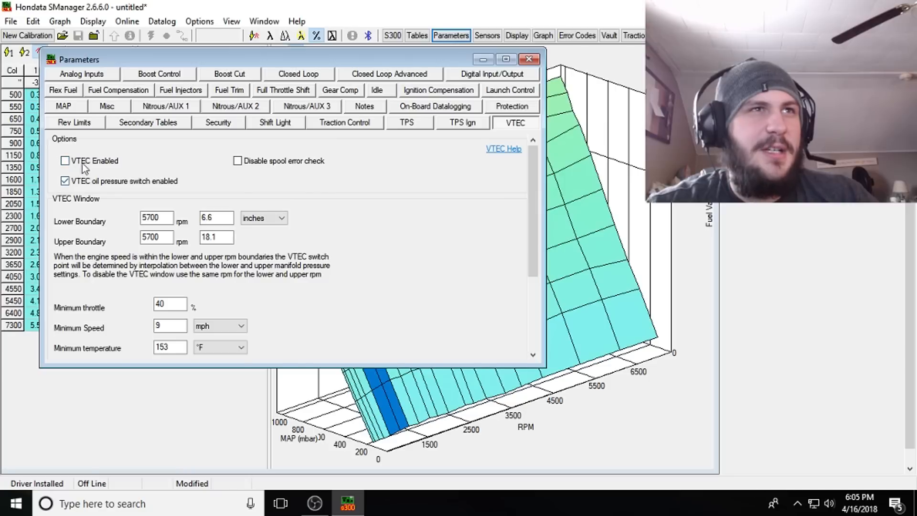
double_click(155, 217)
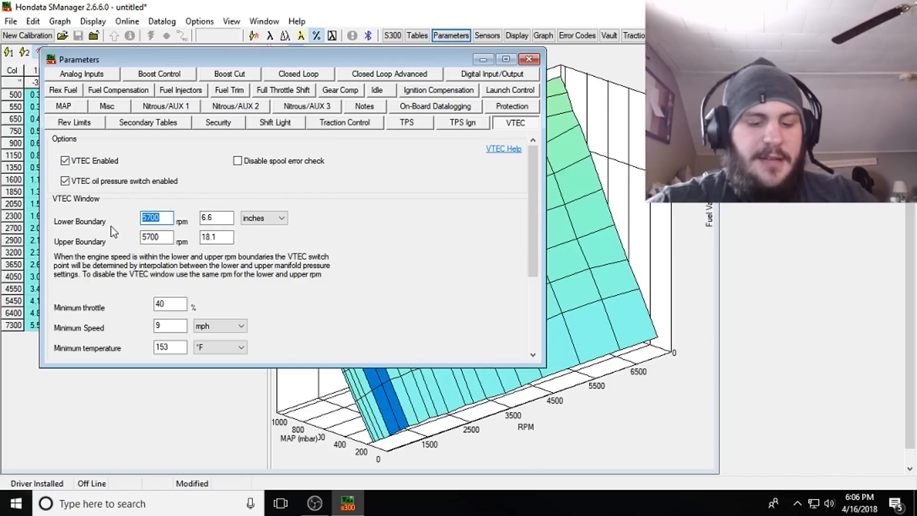
type("45")
key("BackSpace")
key("BackSpace")
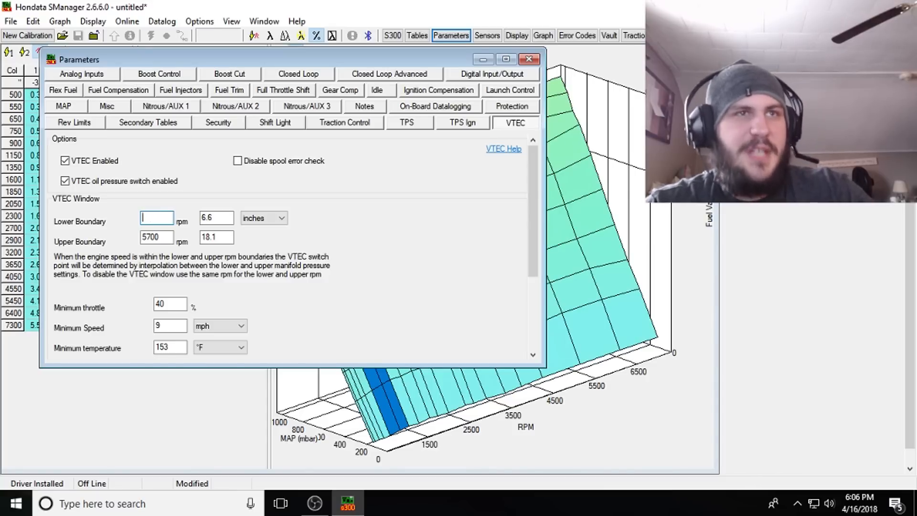
type("5000")
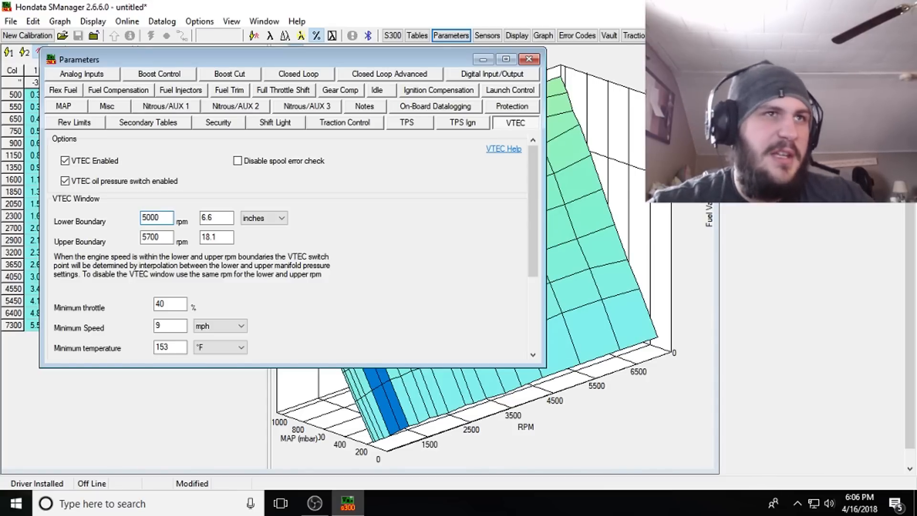
- Set the VTEC window's upper boundary to 5000 rpm, matching the lower boundary
left_click_drag(168, 237, 88, 238)
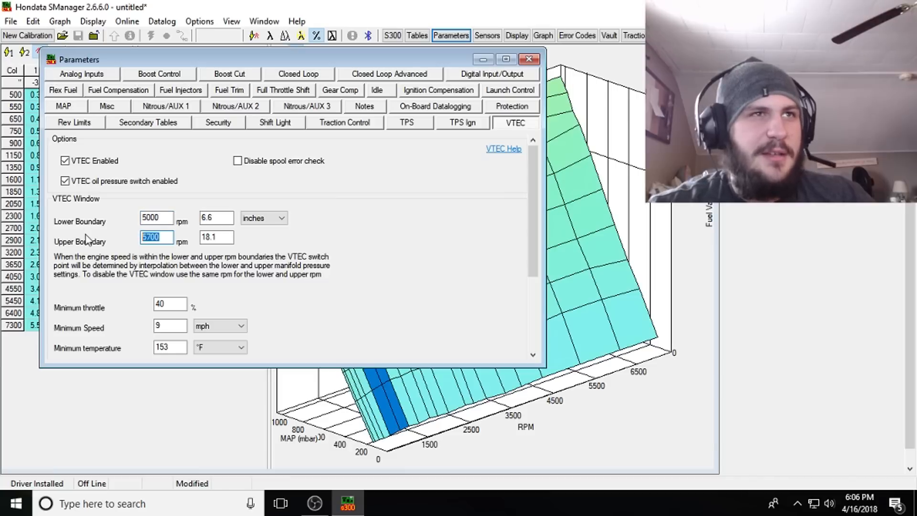
type("5000")
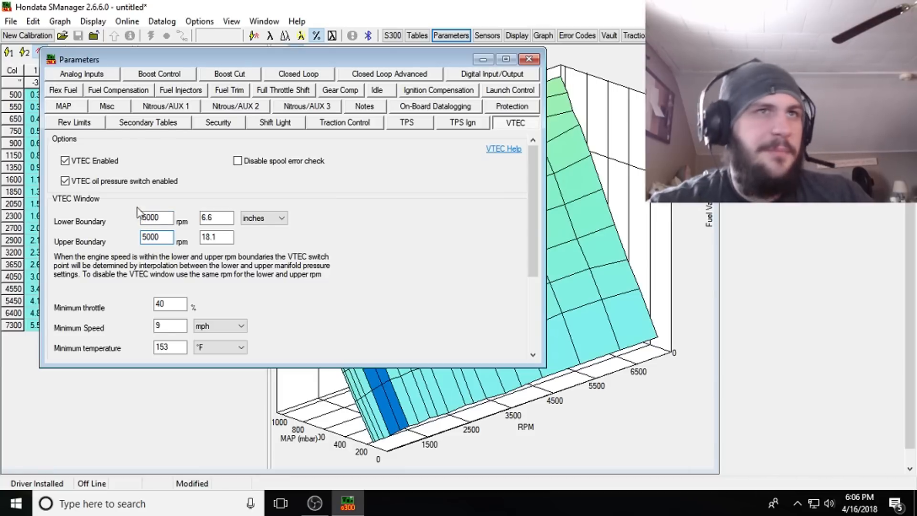
left_click(166, 218)
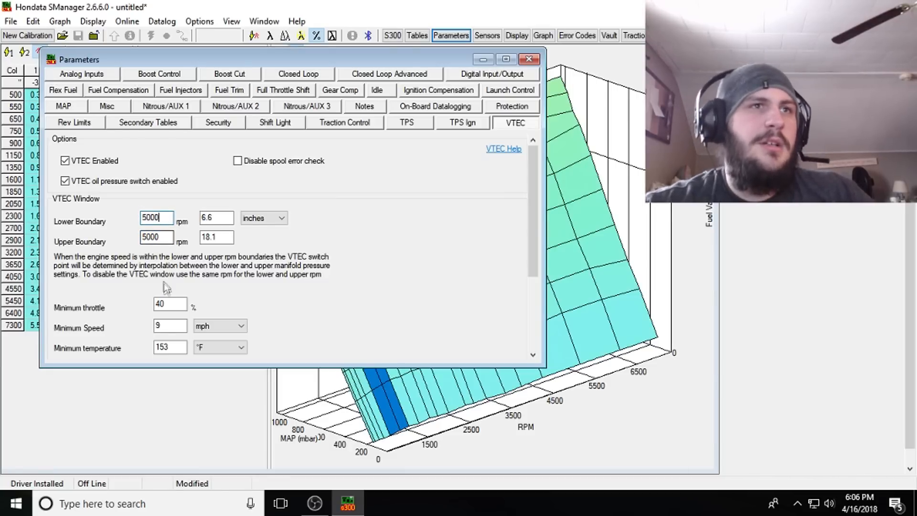
double_click(151, 218)
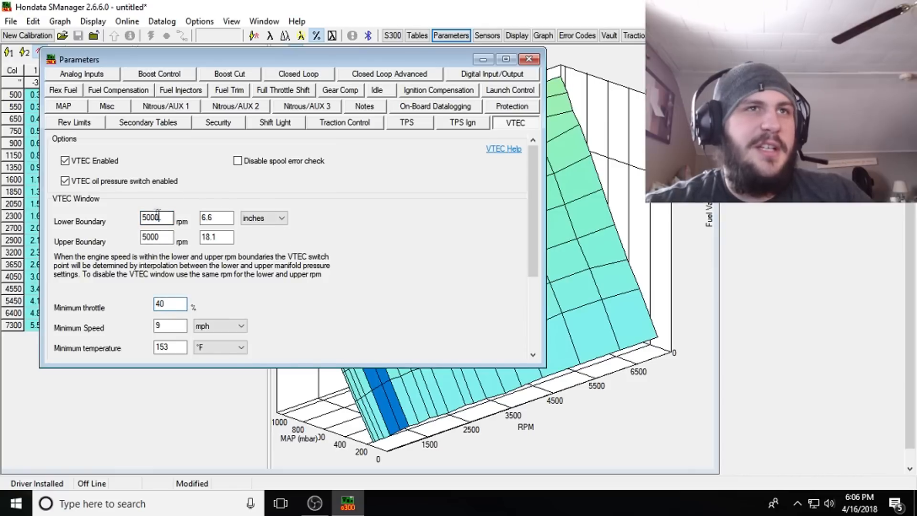
double_click(151, 237)
- Set the minimum throttle for VTEC engagement to 50%
left_click_drag(531, 182, 532, 214)
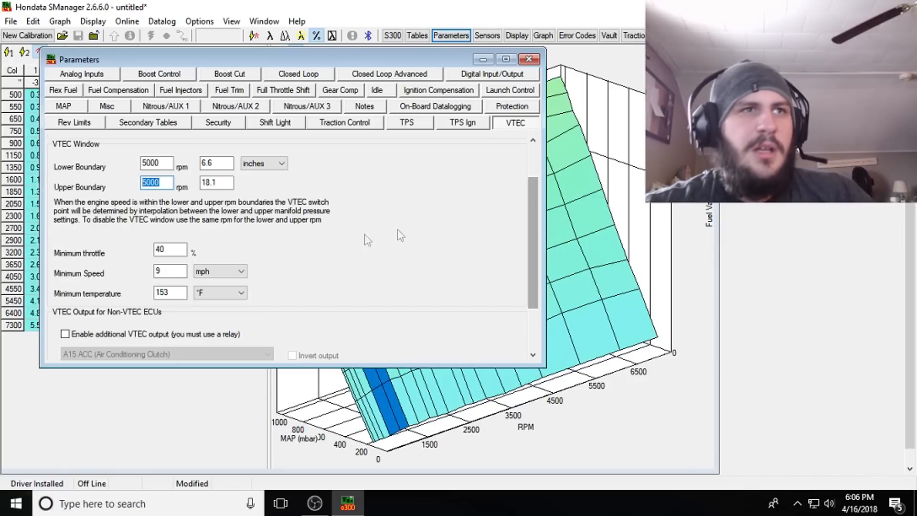
left_click(175, 252)
key("BackSpace")
key("BackSpace")
type("50")
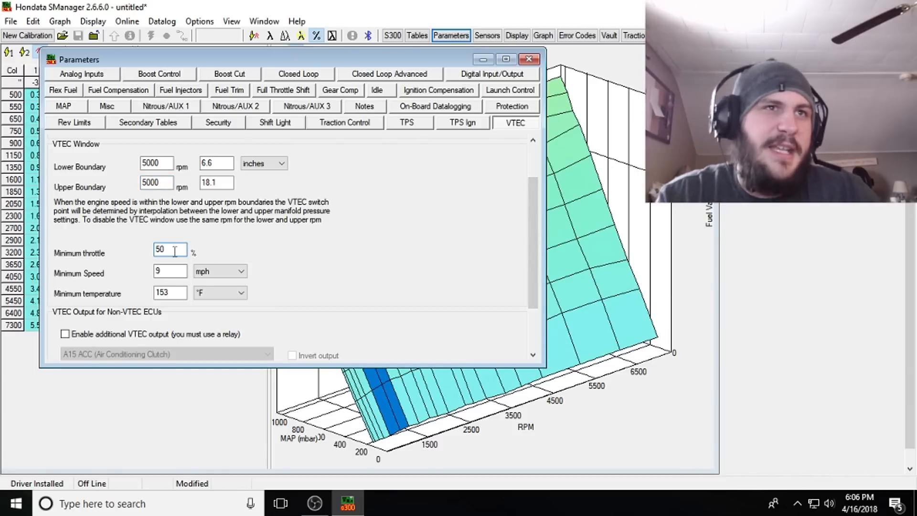
- Review the VTEC engagement conditions: minimum speed, rpm boundaries, minimum throttle and minimum temperature
left_click(174, 273)
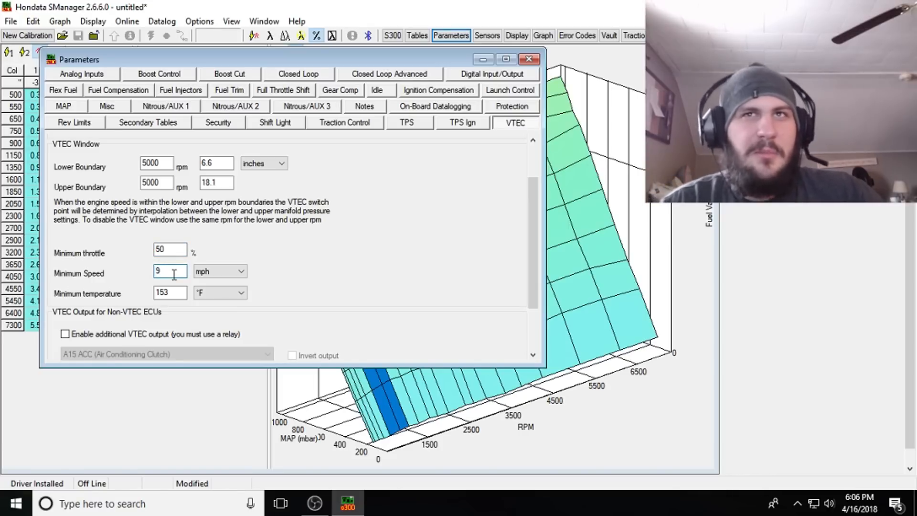
left_click(158, 183)
left_click(164, 167)
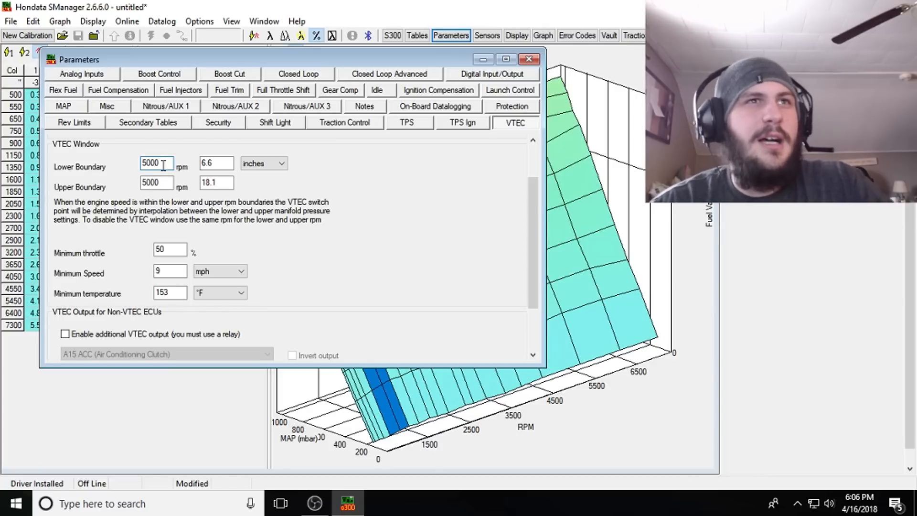
left_click(175, 250)
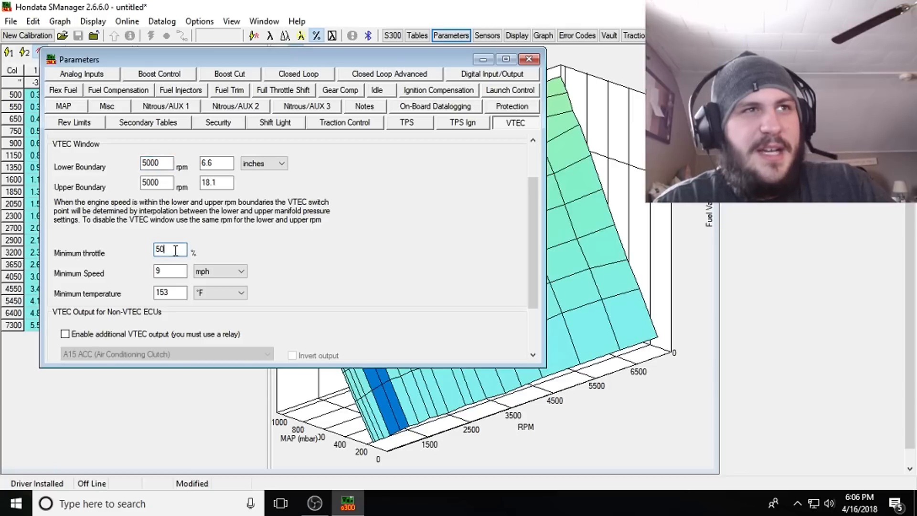
double_click(176, 250)
key("Tab")
key("Tab")
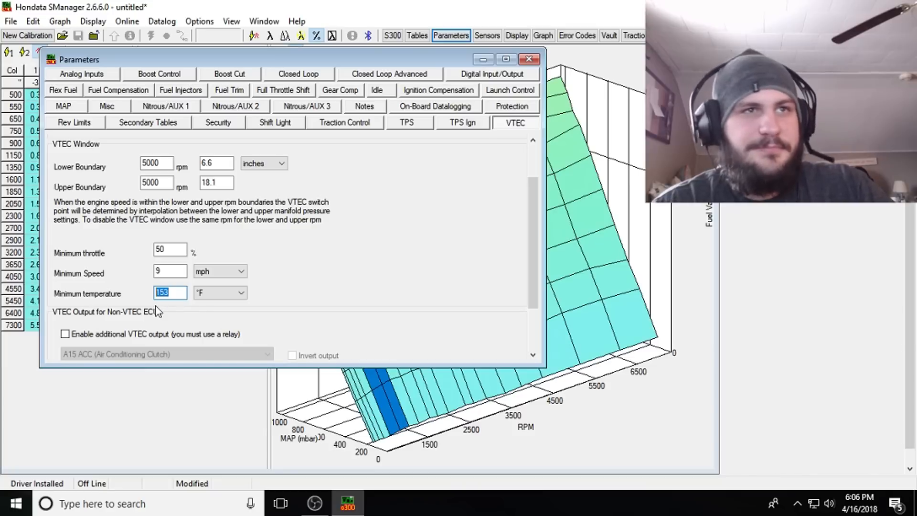
- Temporarily enable the additional VTEC output for non-VTEC ECUs to view its output choices, disable it again, and close the parameters
scroll(245, 274, "down", 2)
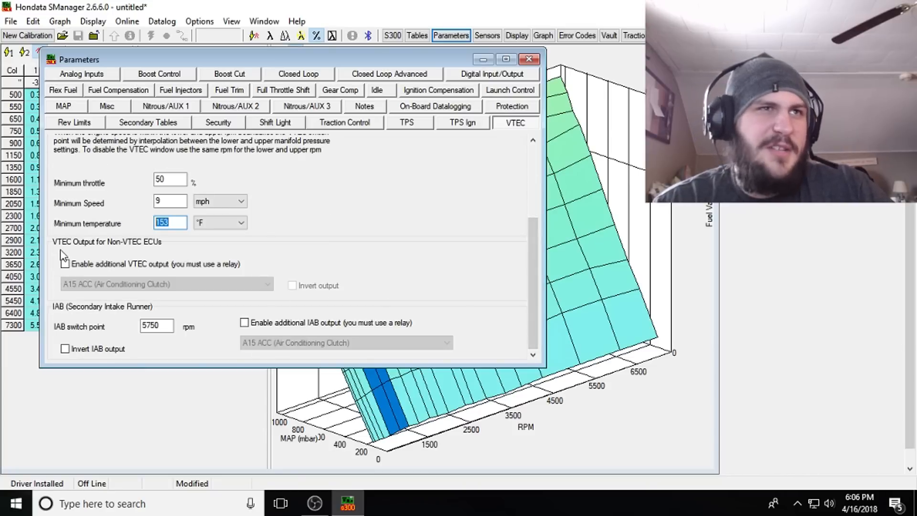
left_click(111, 266)
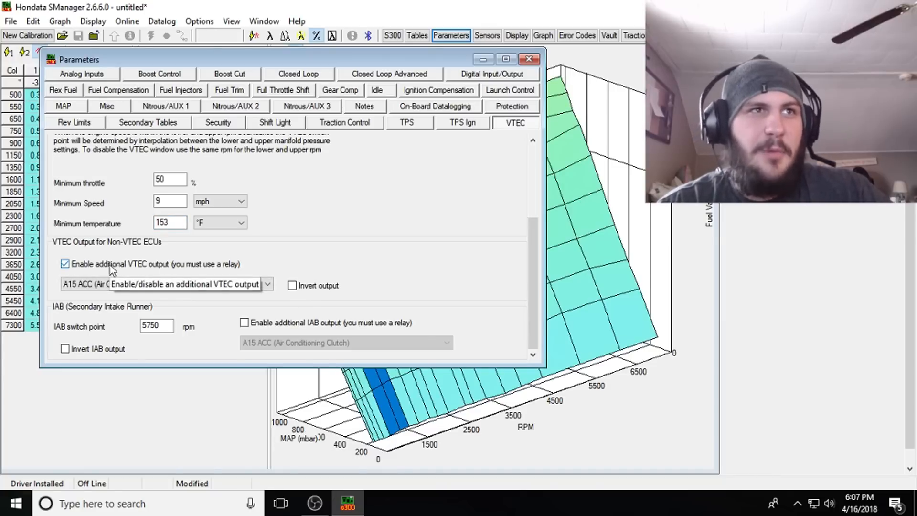
left_click(110, 283)
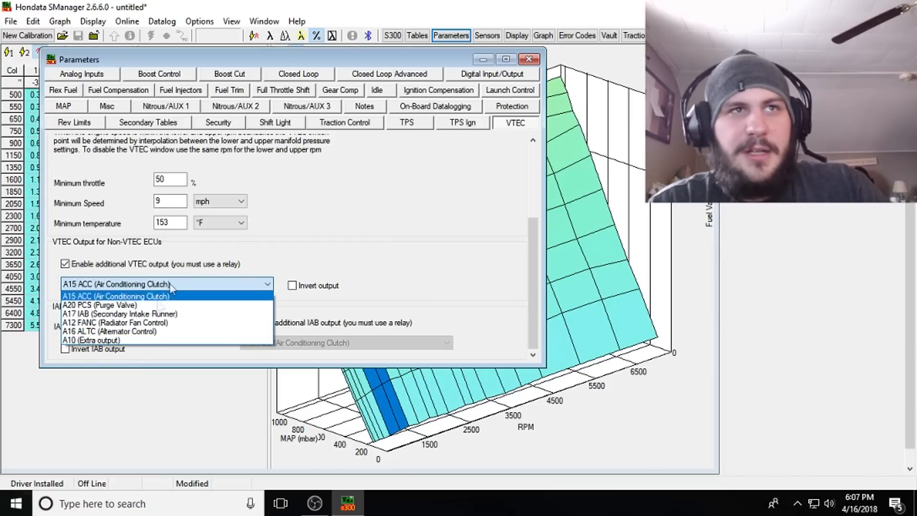
left_click(267, 263)
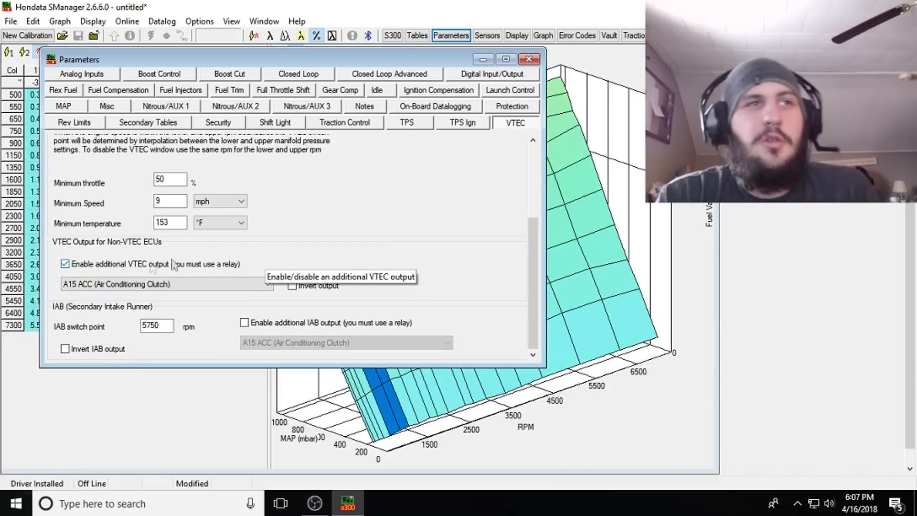
left_click(65, 264)
left_click(65, 264)
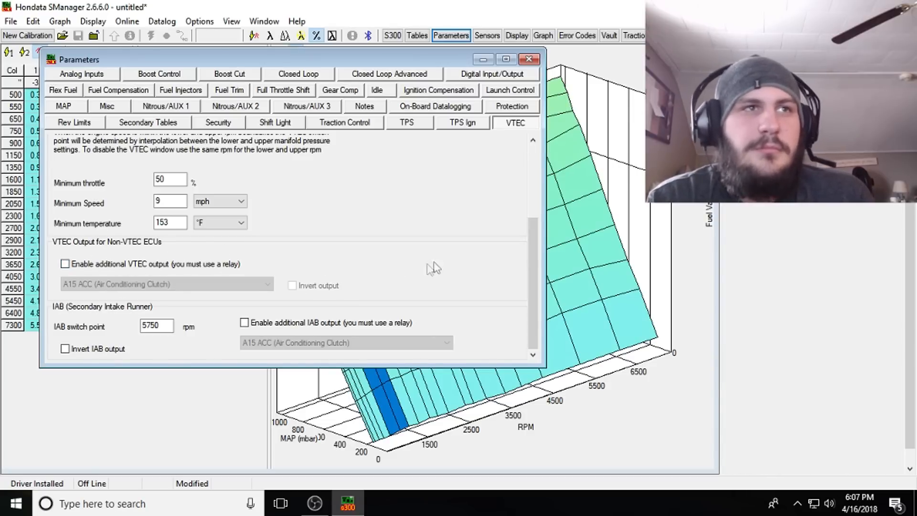
scroll(536, 273, "up", 3)
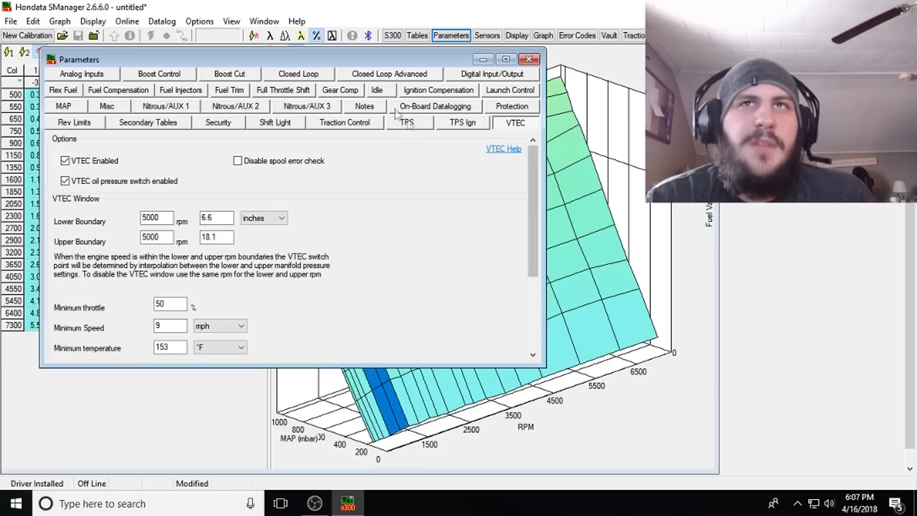
left_click(529, 58)
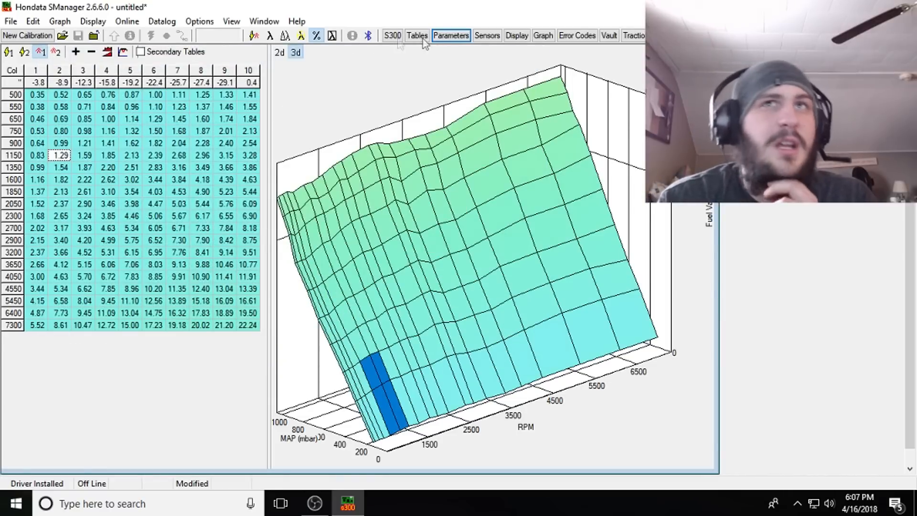
- Look at the Sensors, Display and Graph windows, and close all three
left_click(487, 35)
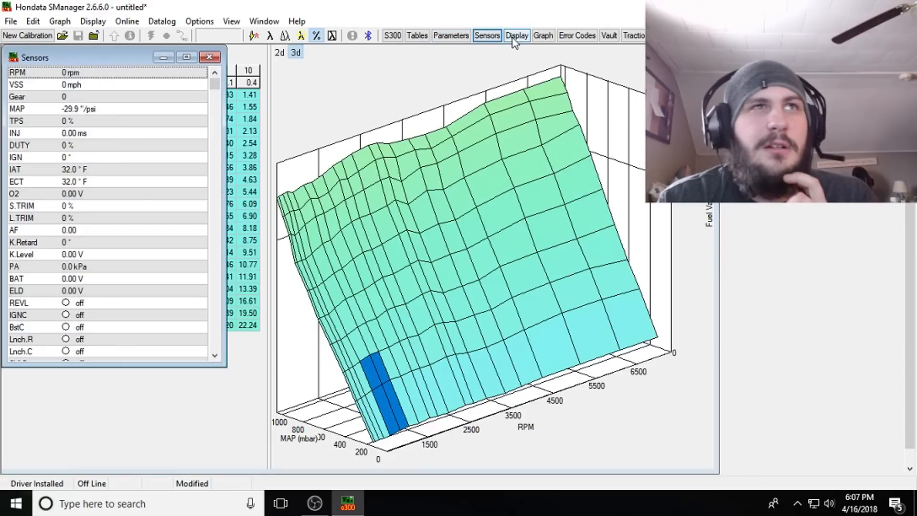
left_click(516, 36)
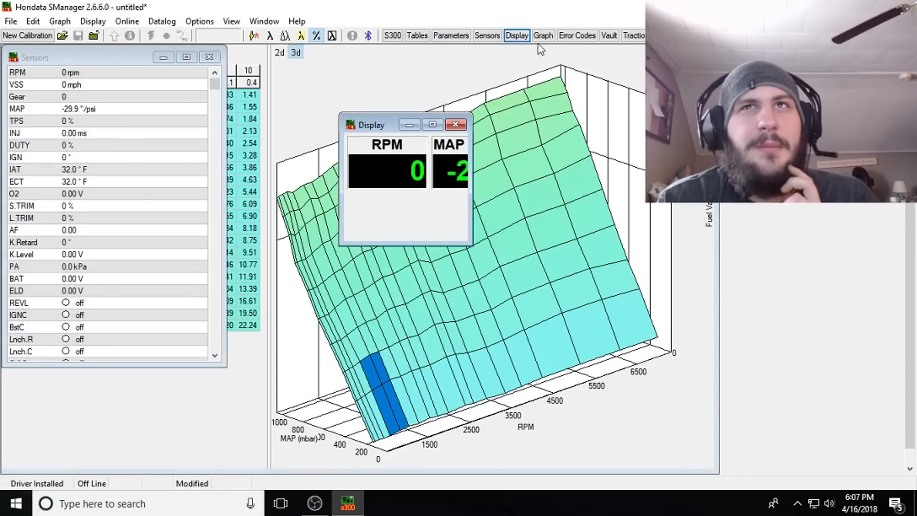
left_click(542, 38)
left_click(489, 37)
left_click(517, 37)
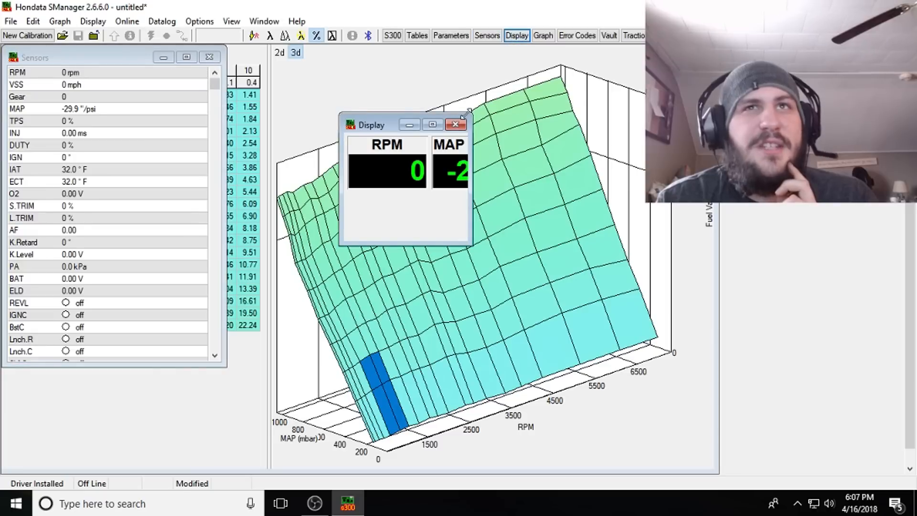
left_click(456, 124)
left_click(209, 56)
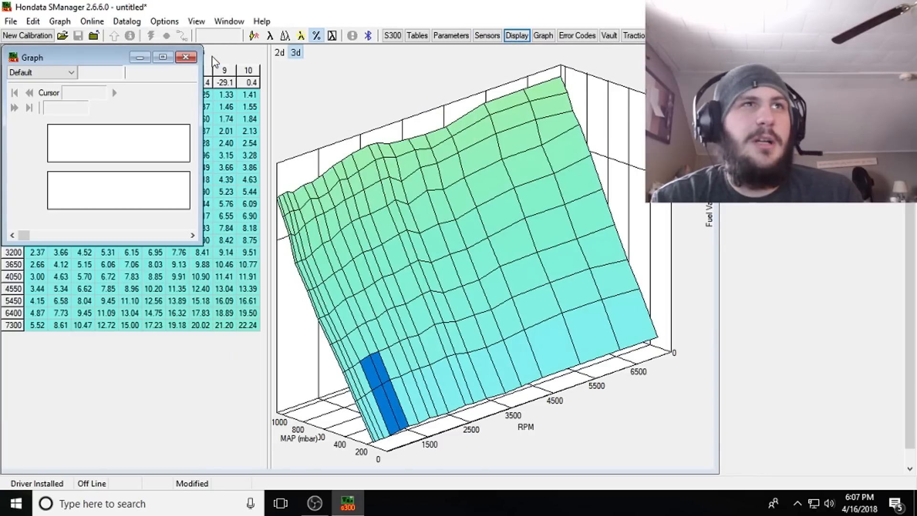
left_click(186, 57)
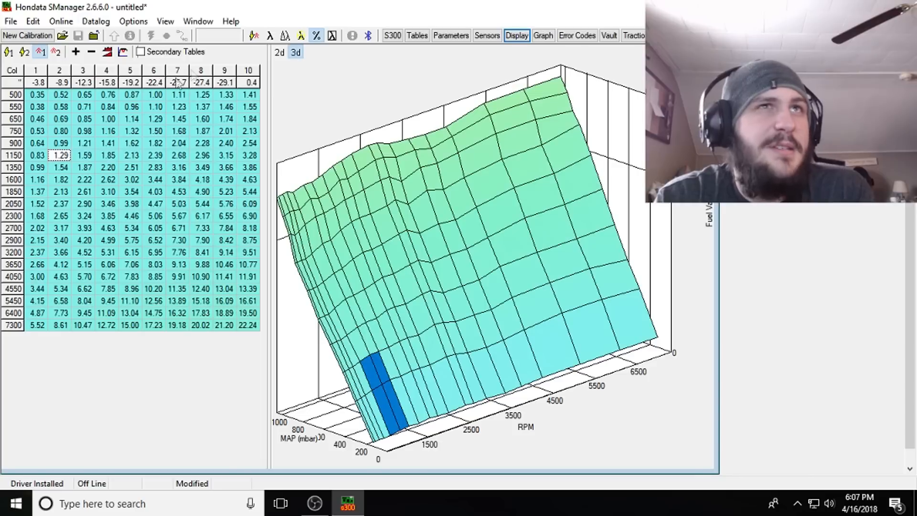
- Show the fuel table as raw fuel values and highlight columns 6 to 10 from 1350 to 7300 rpm
left_click(255, 35)
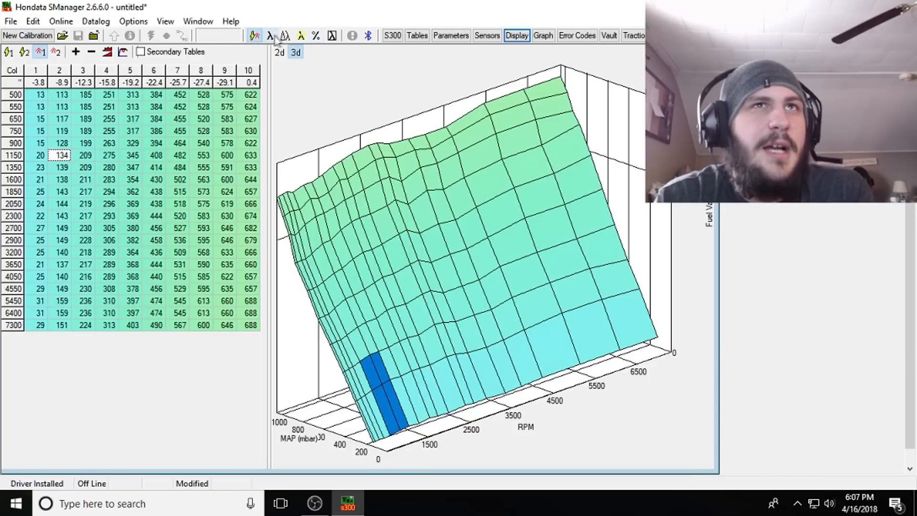
left_click_drag(43, 97, 254, 330)
left_click(200, 244)
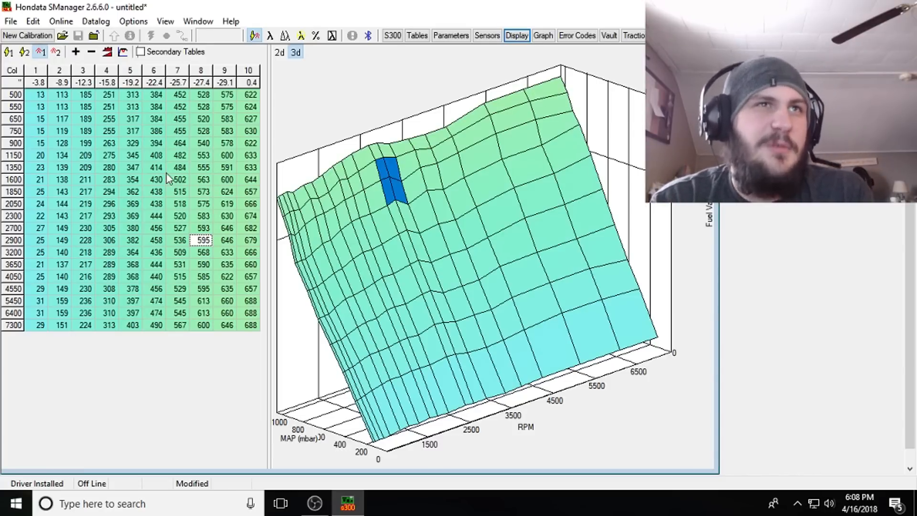
left_click_drag(158, 167, 249, 329)
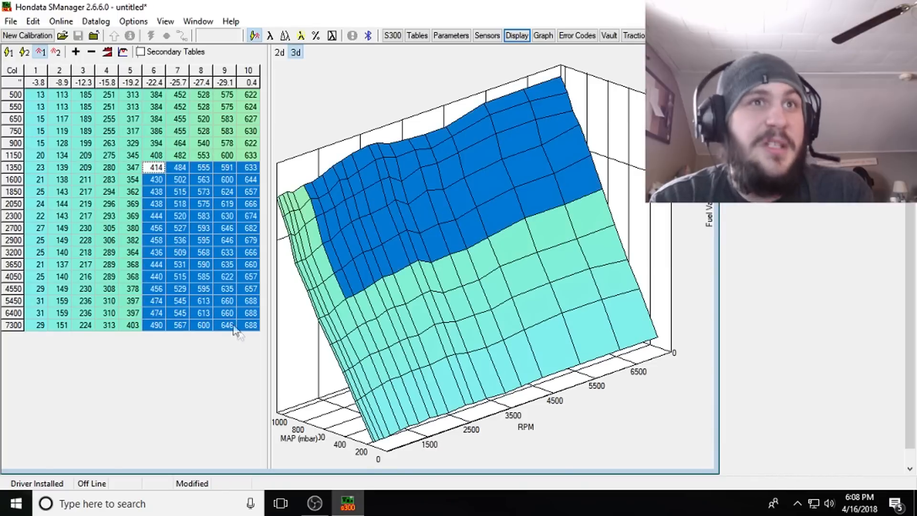
left_click(119, 272)
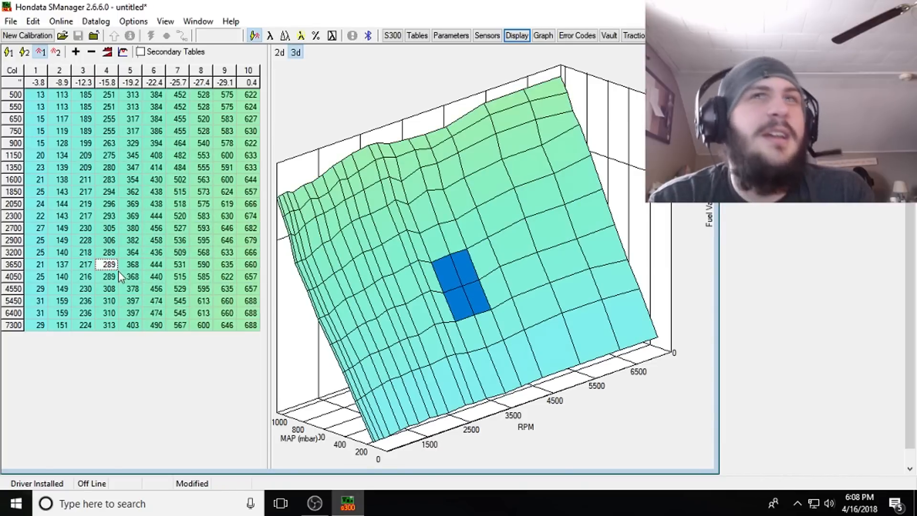
- Examine the whole fuel table against its 3D surface, highlighting columns 1 to 9 from 1350 to 4050 rpm on the graph
left_click(305, 197)
left_click_drag(305, 197, 318, 319)
left_click(246, 274)
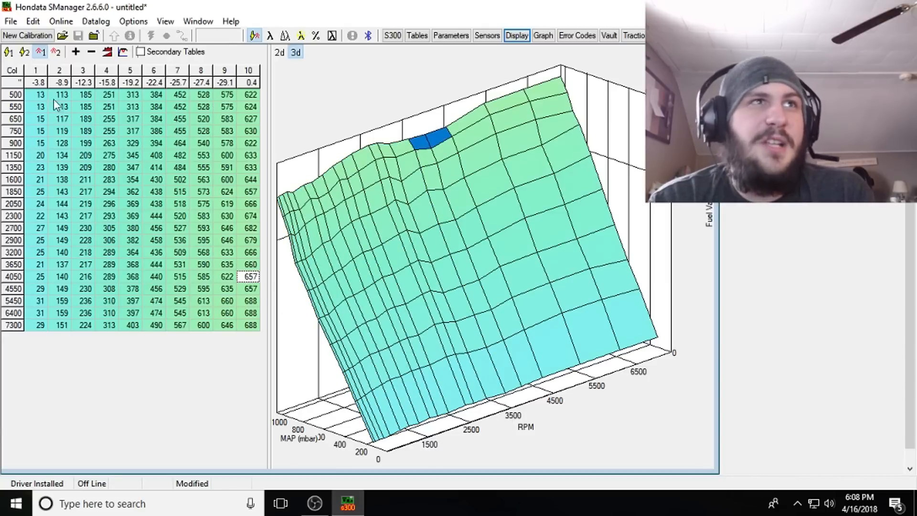
left_click_drag(38, 94, 254, 343)
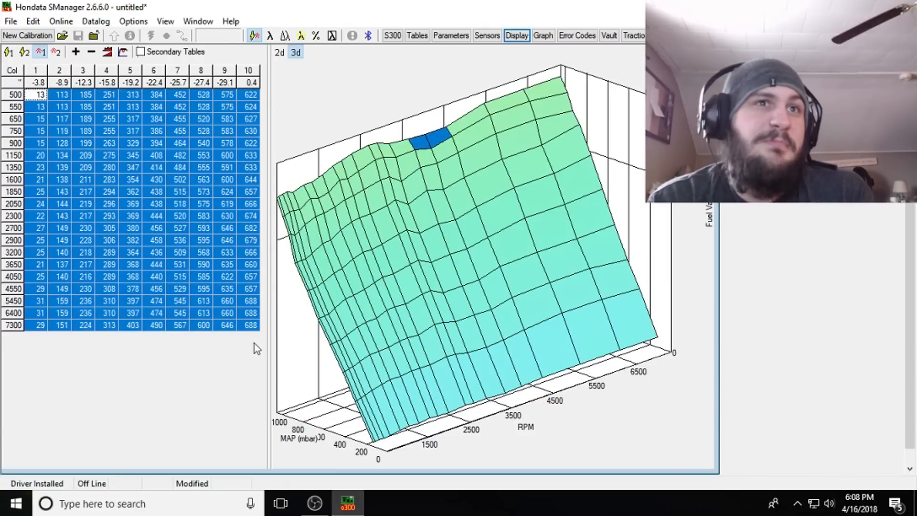
left_click(225, 276)
left_click_drag(40, 93, 254, 335)
left_click(203, 252)
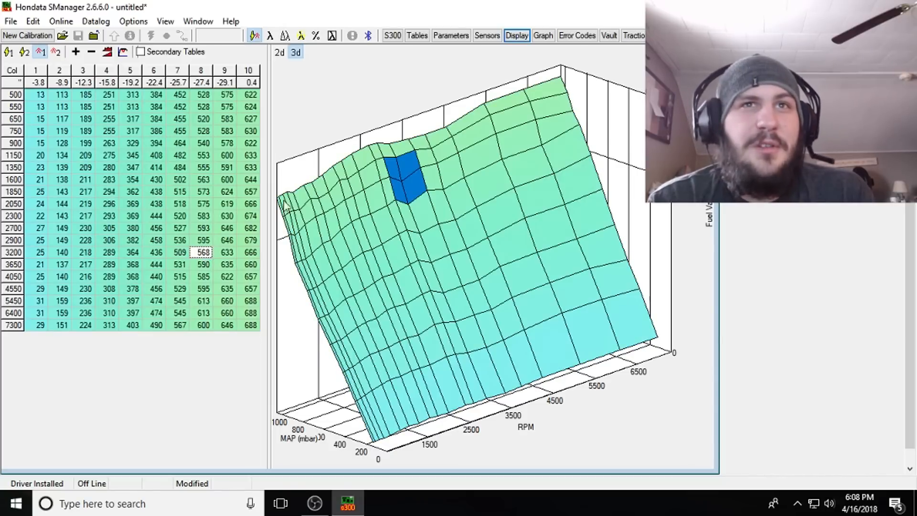
left_click_drag(317, 179, 537, 370)
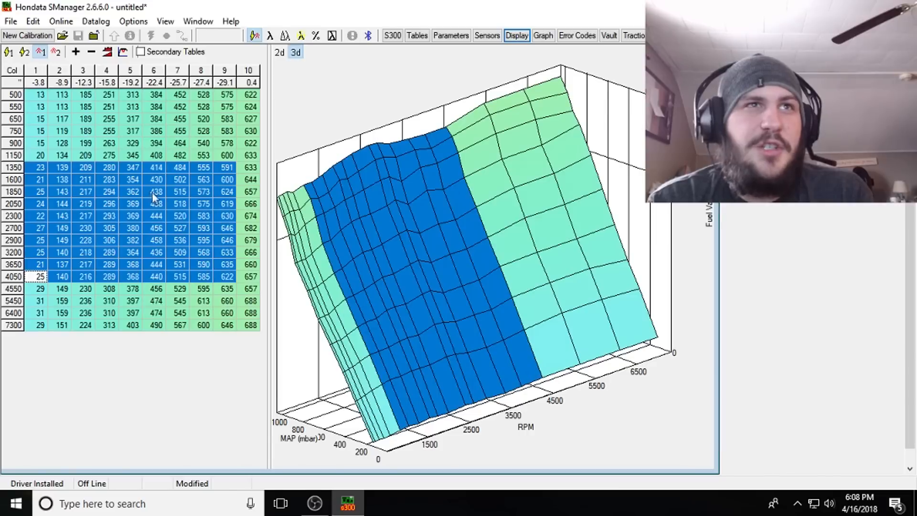
left_click(128, 132)
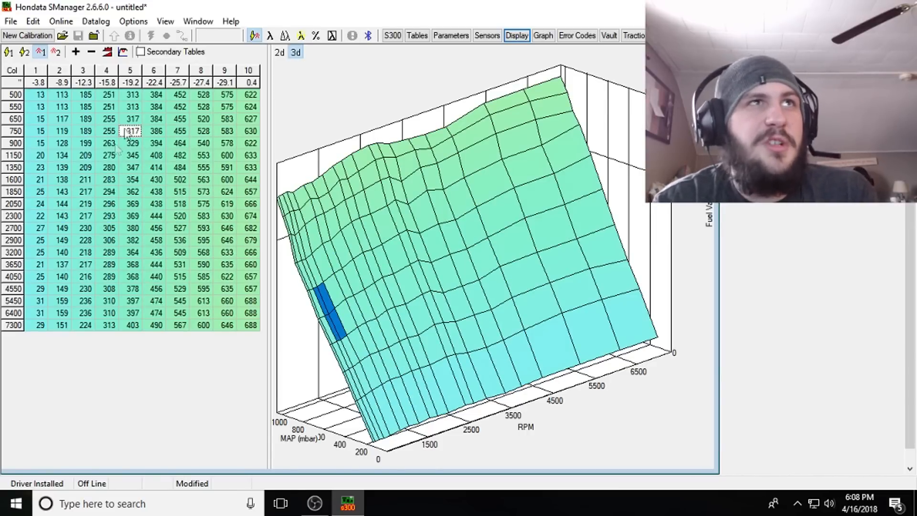
- Inspect individual low-rpm cells in fuel table columns 3 and 4, and briefly revisit the VTEC parameters
left_click(82, 143)
left_click(78, 131)
left_click(78, 118)
left_click(82, 107)
left_click(86, 96)
left_click(107, 106)
left_click(109, 118)
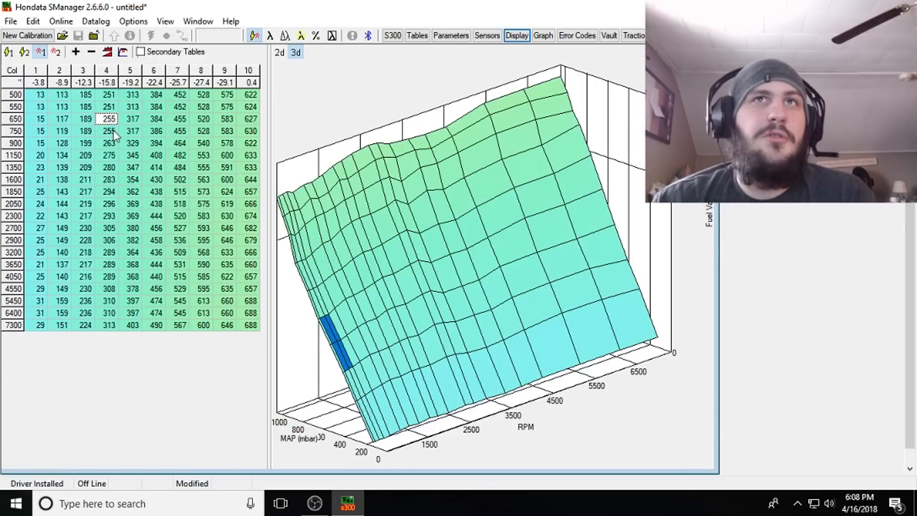
left_click(451, 36)
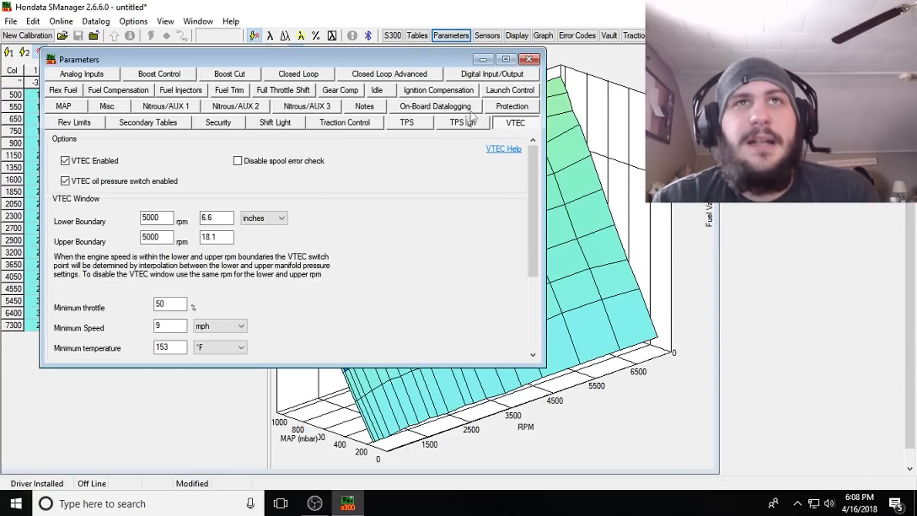
left_click(529, 58)
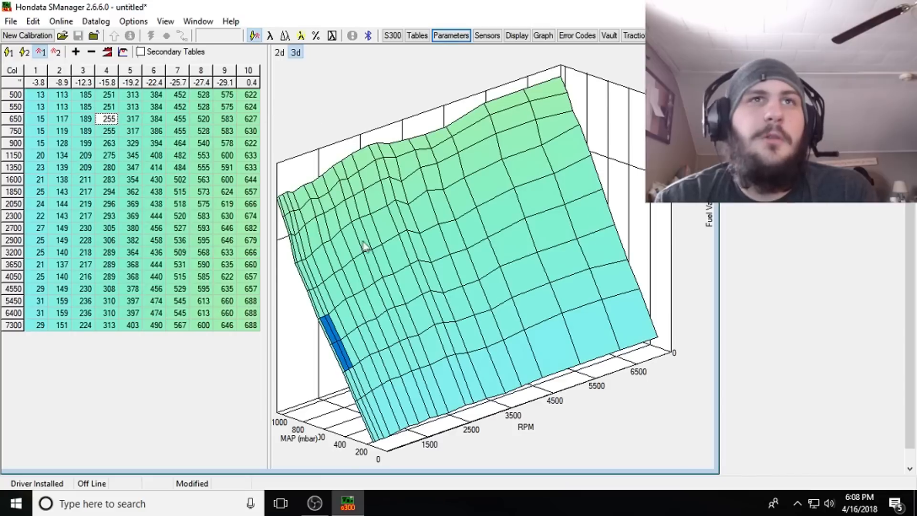